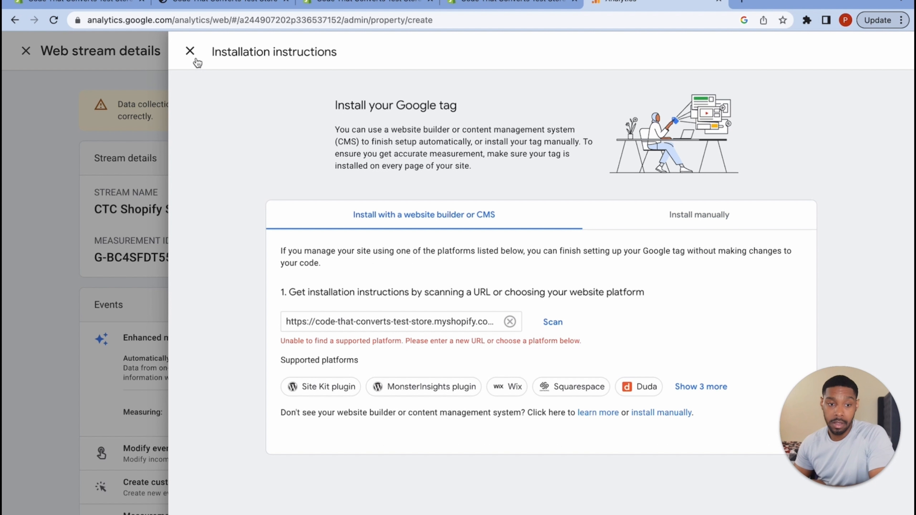
- Dismiss the CTC Shopify Store tag installation panel and return to the Shopify Orders page
left_click(190, 52)
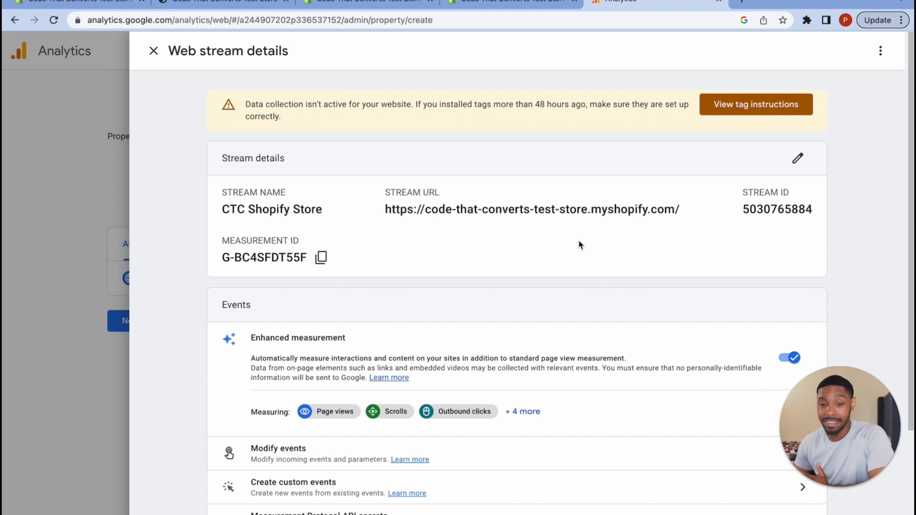
left_click(363, 18)
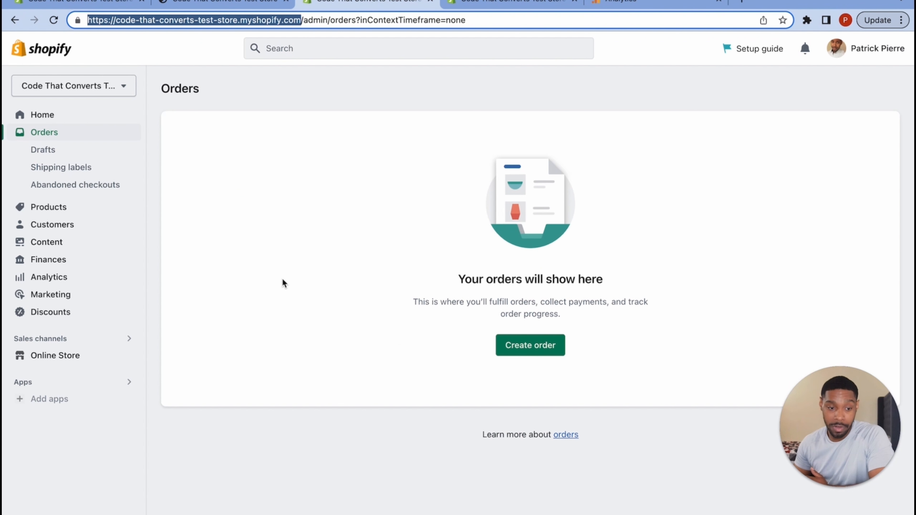
- In Online Store Preferences, follow Google Analytics' Manage pixel link to the Google channel page
left_click(575, 1)
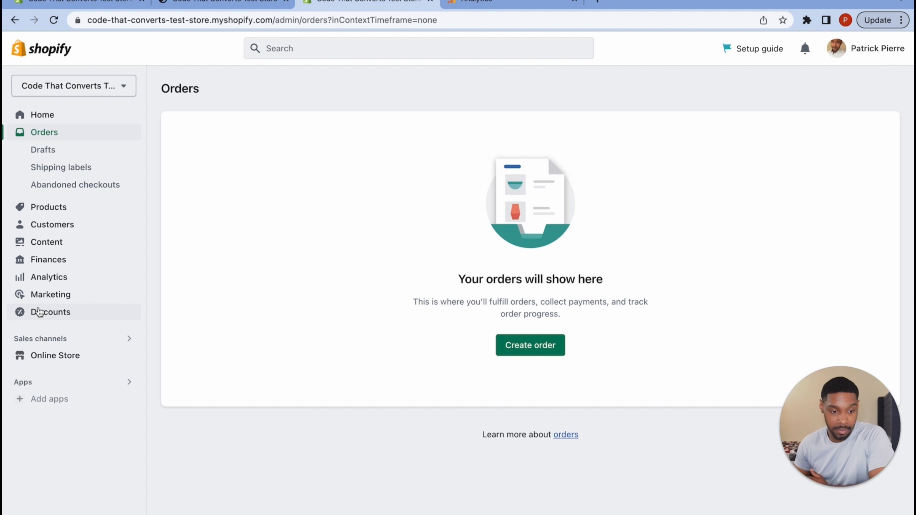
left_click(44, 362)
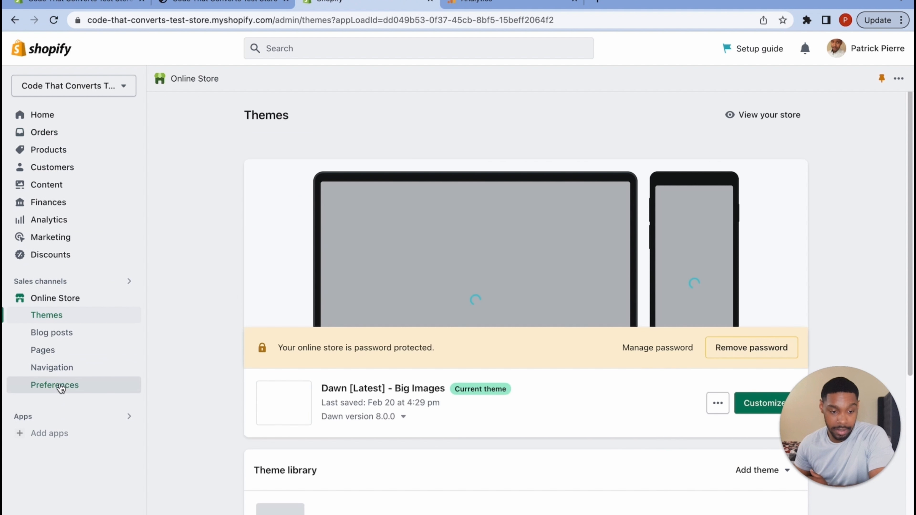
left_click(54, 385)
scroll(520, 374, "down", 5)
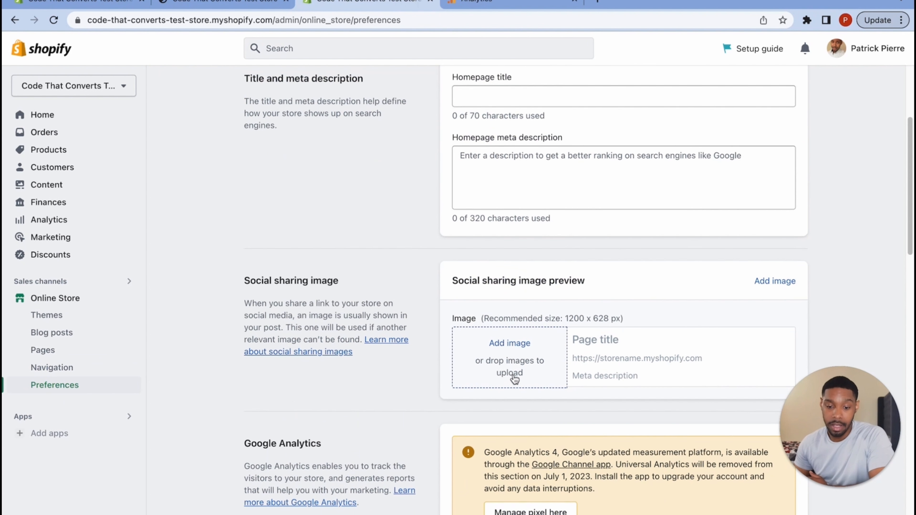
scroll(484, 375, "down", 5)
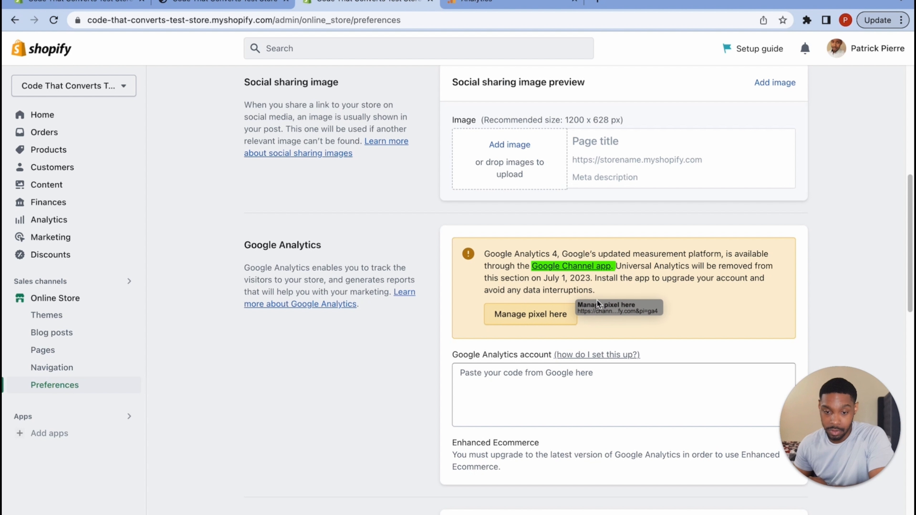
left_click(531, 313)
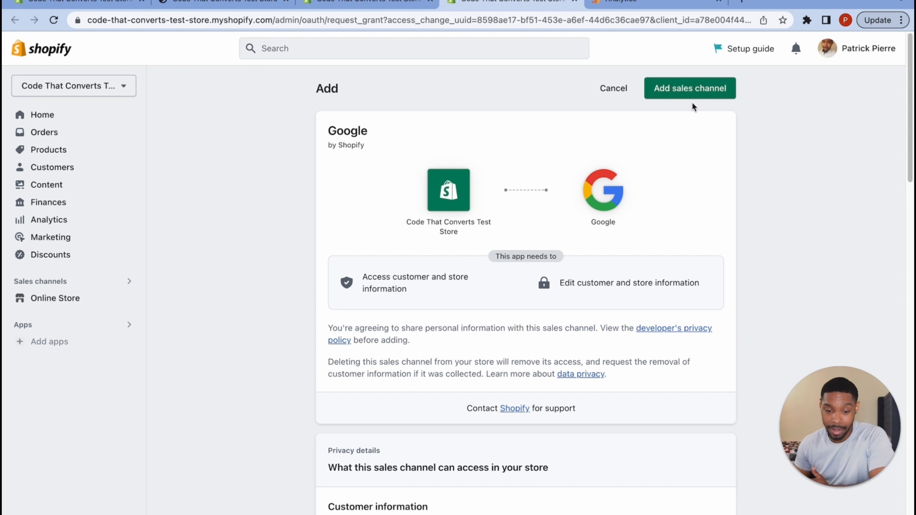
- Add the Google sales channel and start connecting a Google account for GA4
left_click(703, 95)
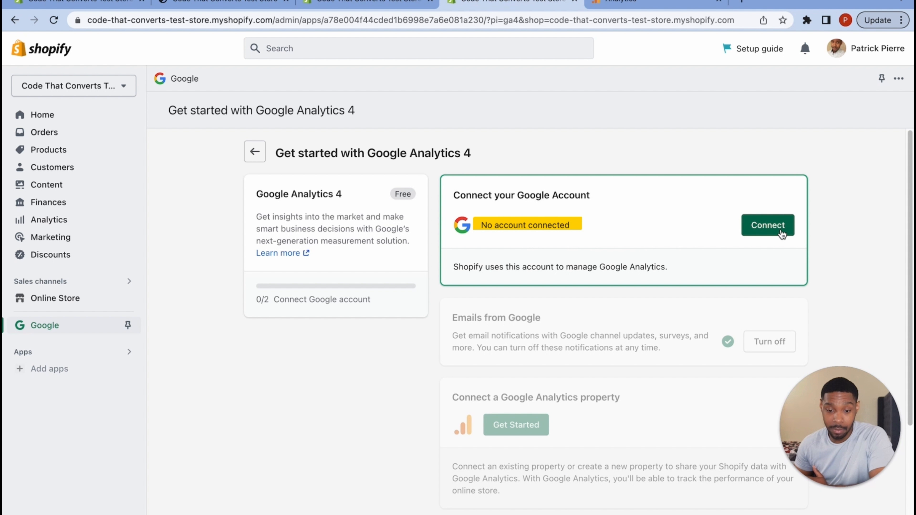
left_click(782, 235)
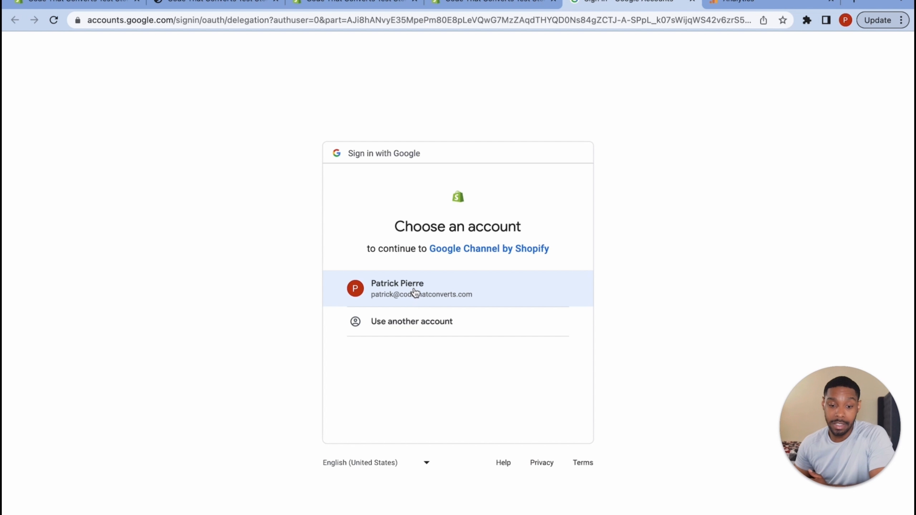
- Sign in with the Google account and allow Google Channel by Shopify access
left_click(414, 288)
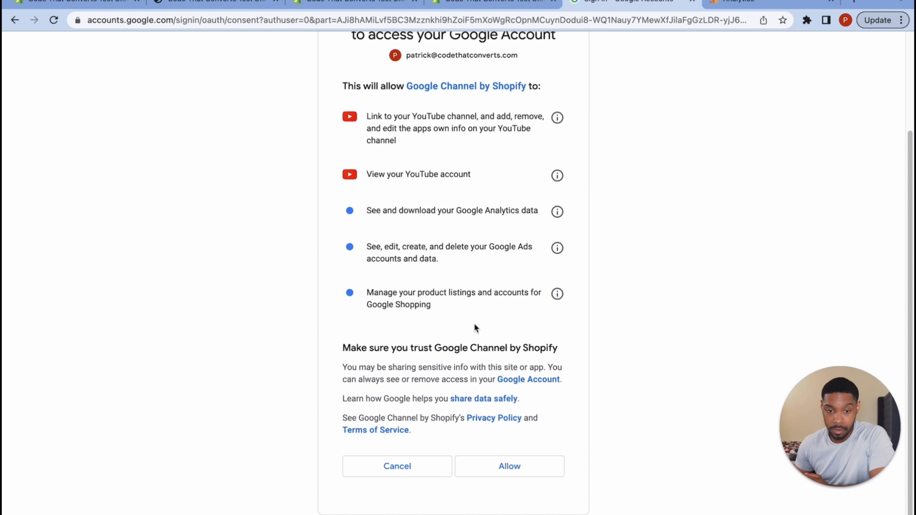
left_click(511, 471)
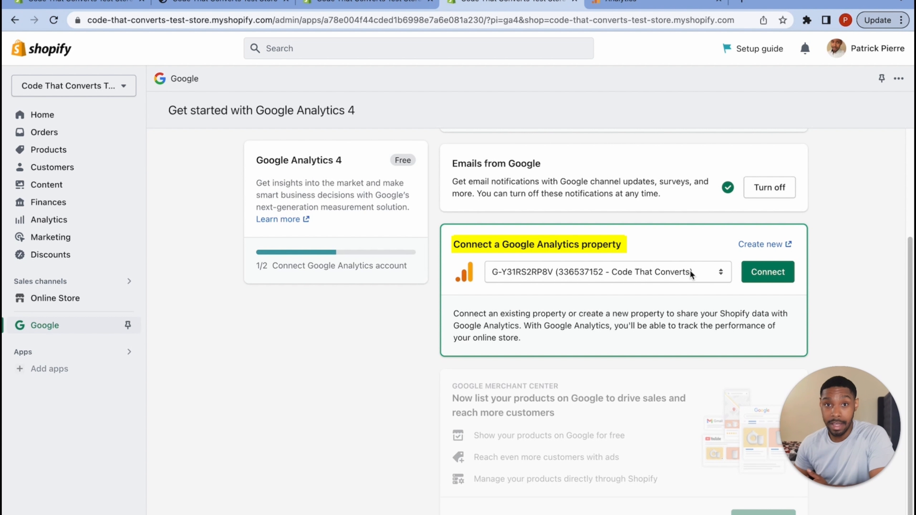
- Connect the G-BC4SFDT55F Code That Converts Test Store property to the store
left_click(691, 275)
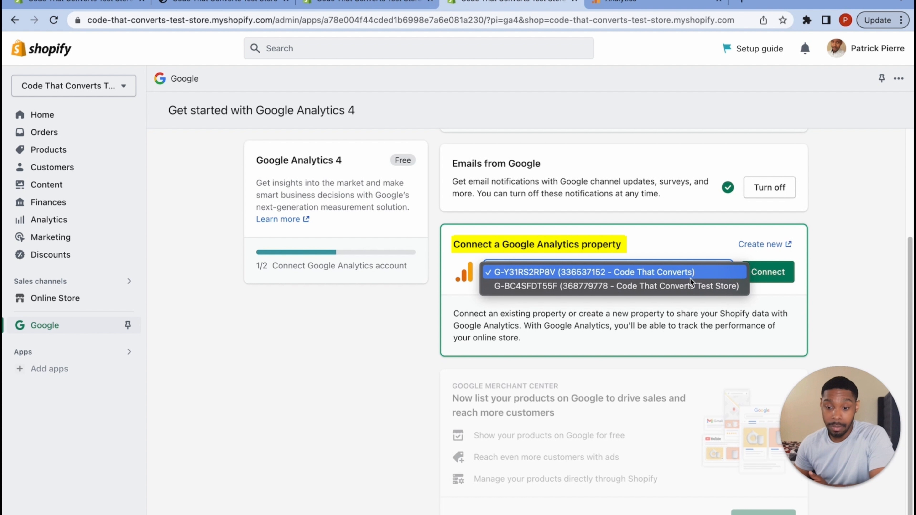
left_click(691, 287)
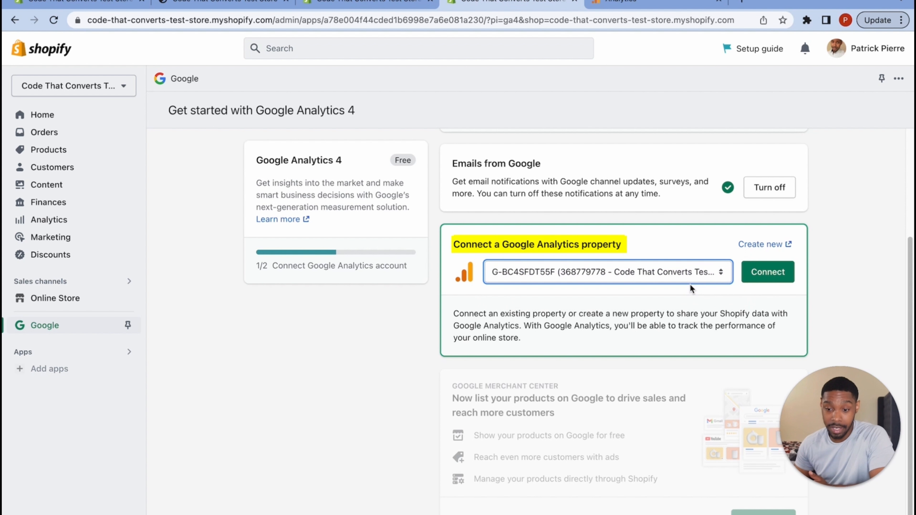
left_click(765, 276)
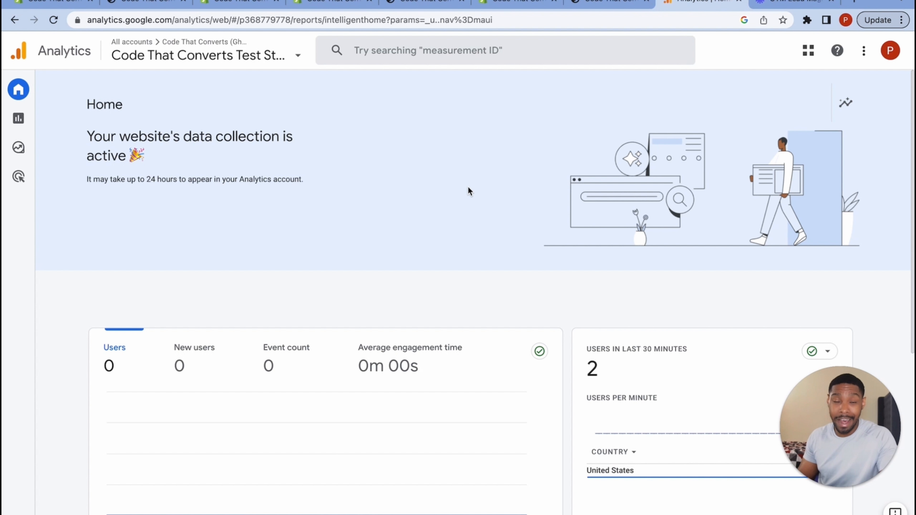
- Review the GA4 Realtime report showing the store's 4 page_view events
scroll(615, 403, "down", 5)
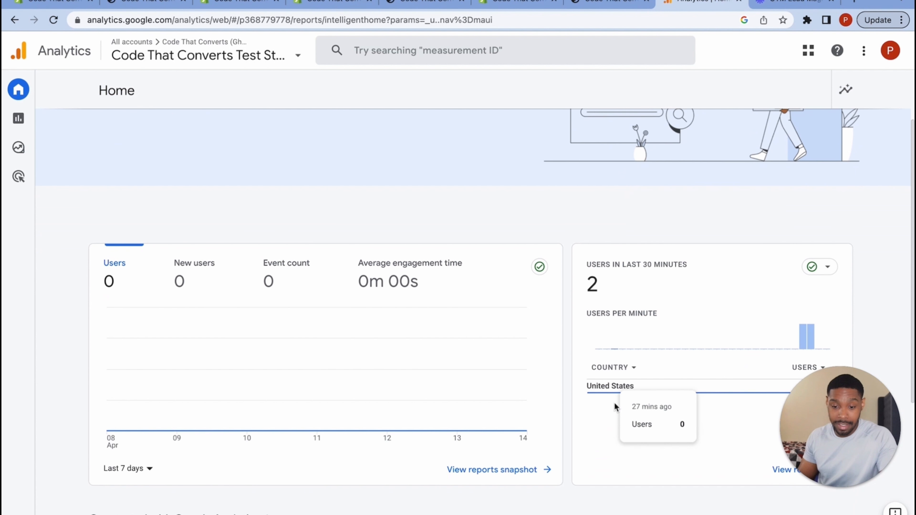
scroll(614, 304, "down", 3)
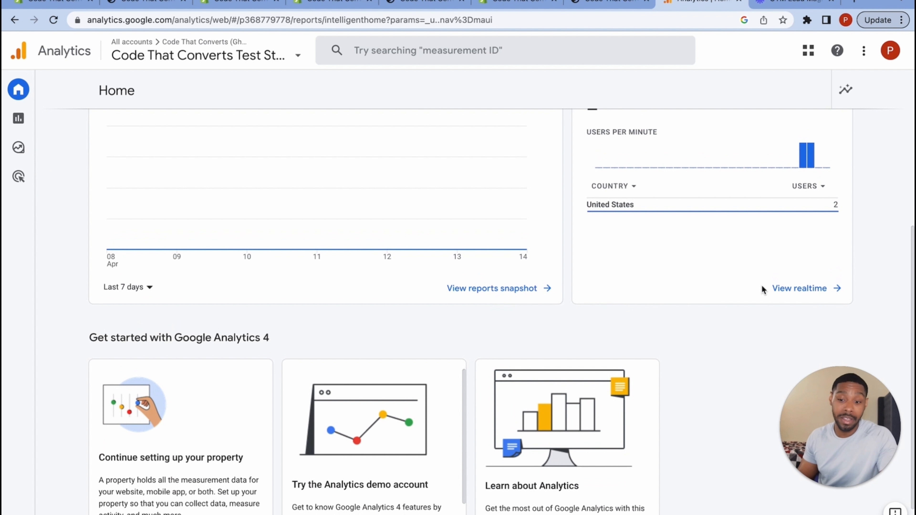
left_click(794, 289)
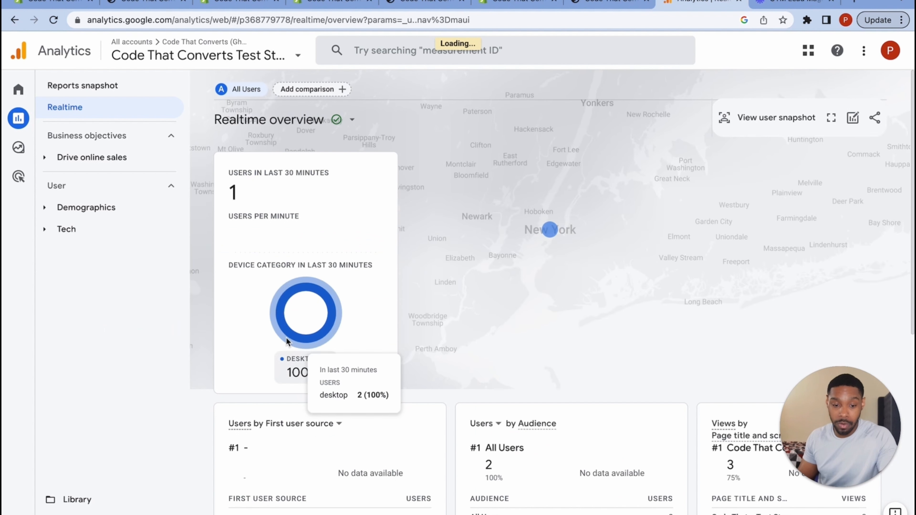
scroll(545, 311, "down", 5)
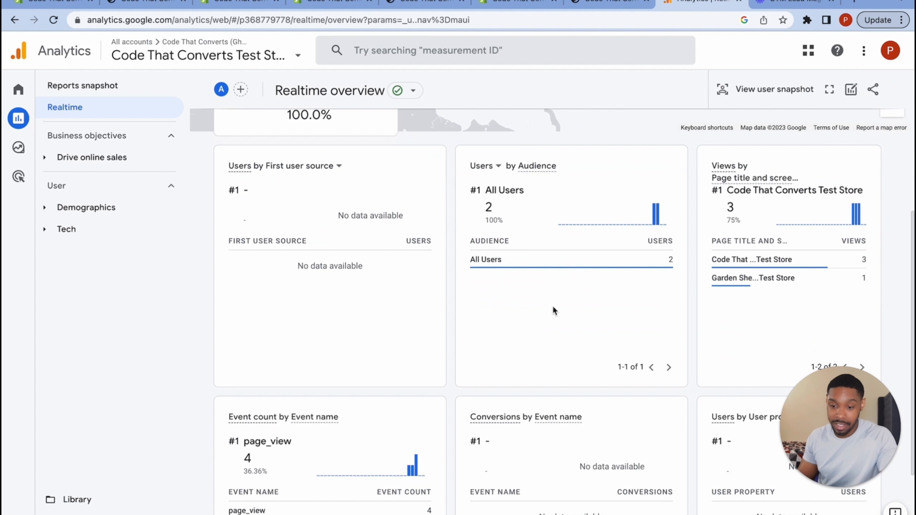
mouse_move(755, 260)
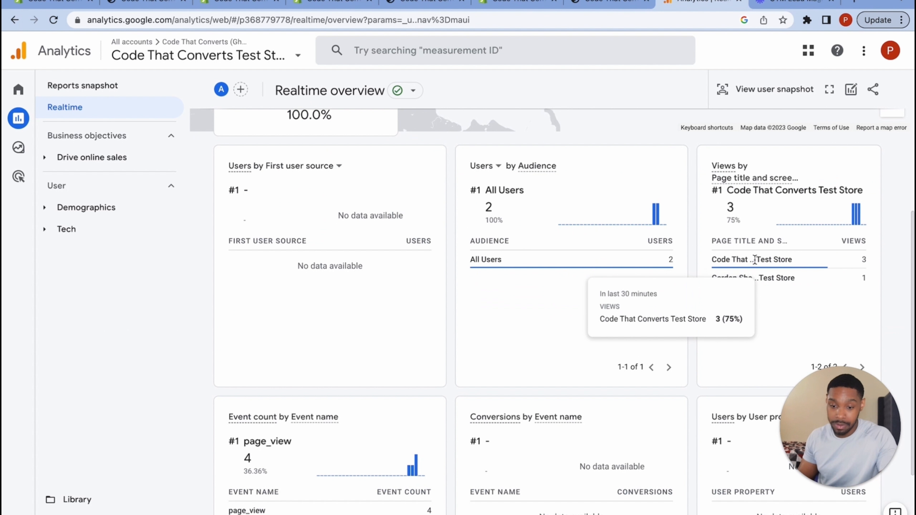
mouse_move(751, 278)
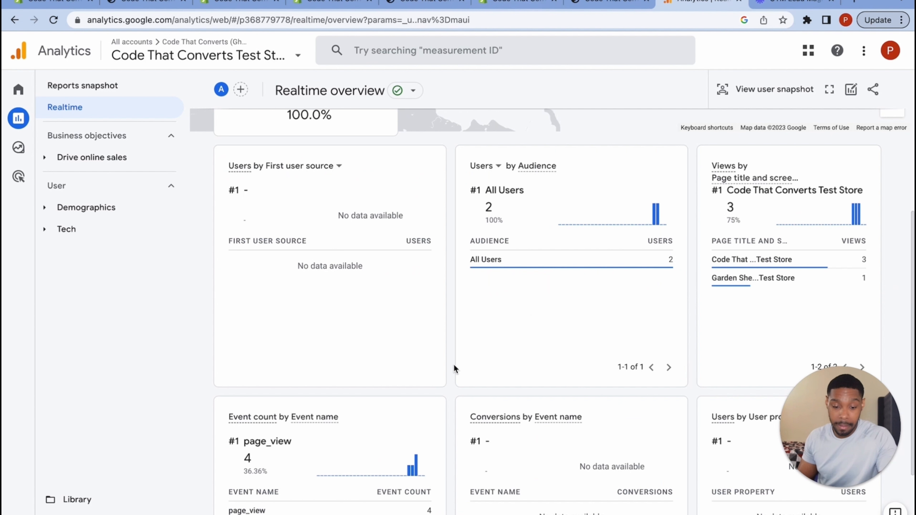
scroll(452, 372, "down", 4)
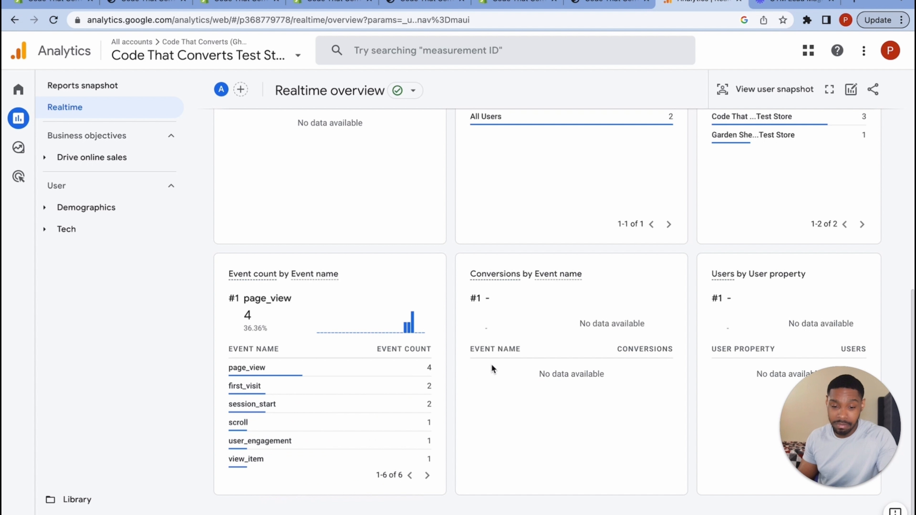
scroll(498, 365, "up", 4)
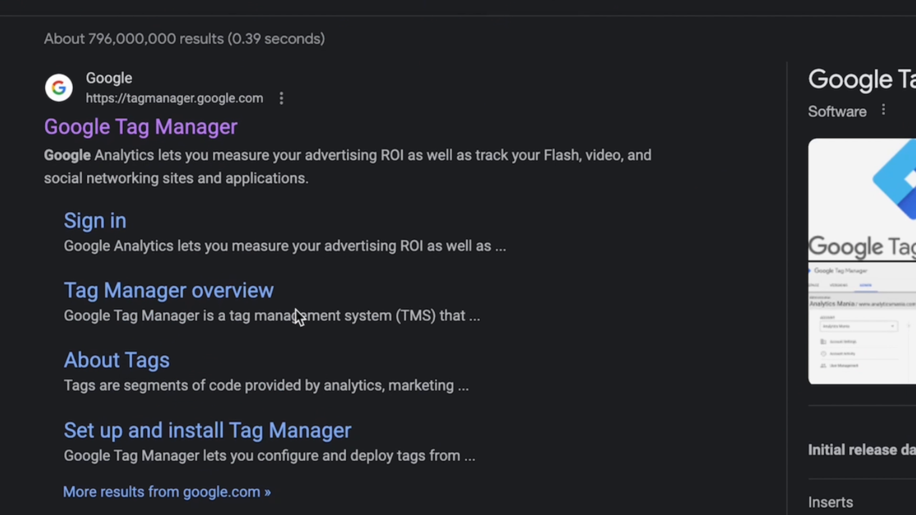
- Open tagmanager.google.com from the Google Tag Manager search result
left_click(173, 129)
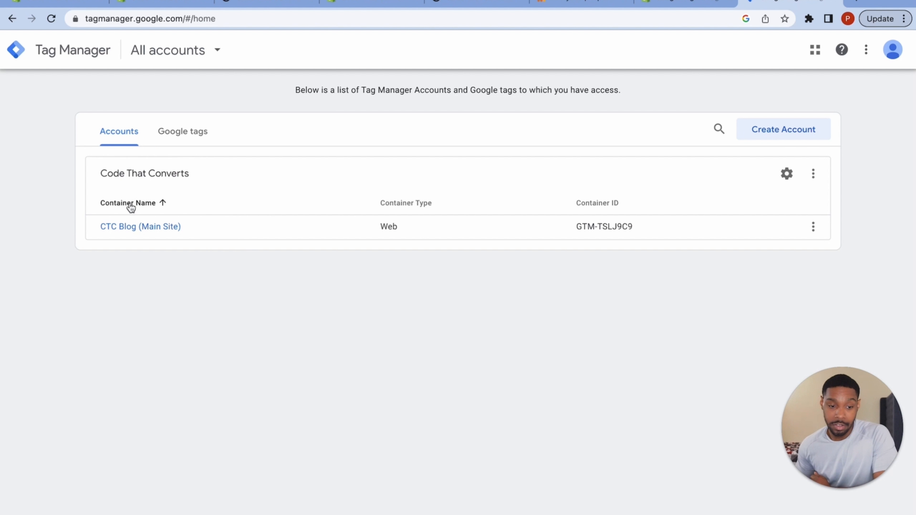
- Check the Google tags list, return to Accounts, and start a new Tag Manager account
left_click(174, 135)
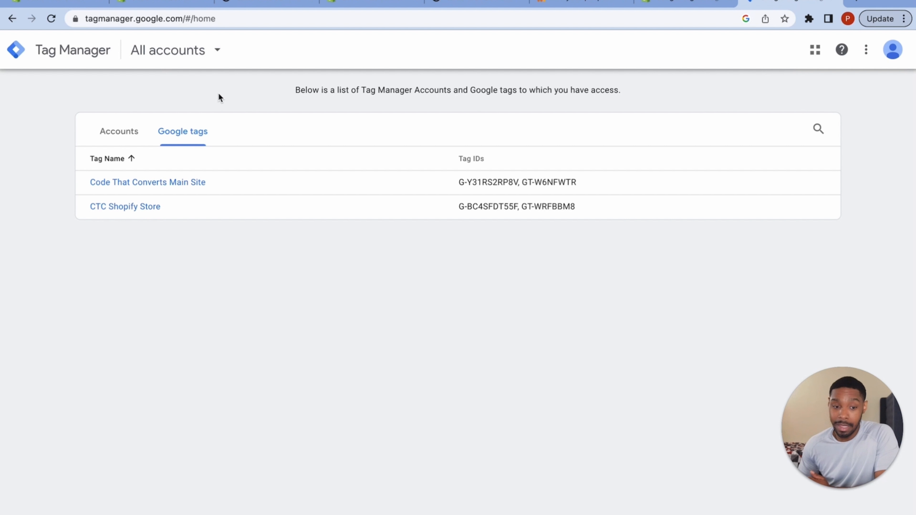
left_click(112, 133)
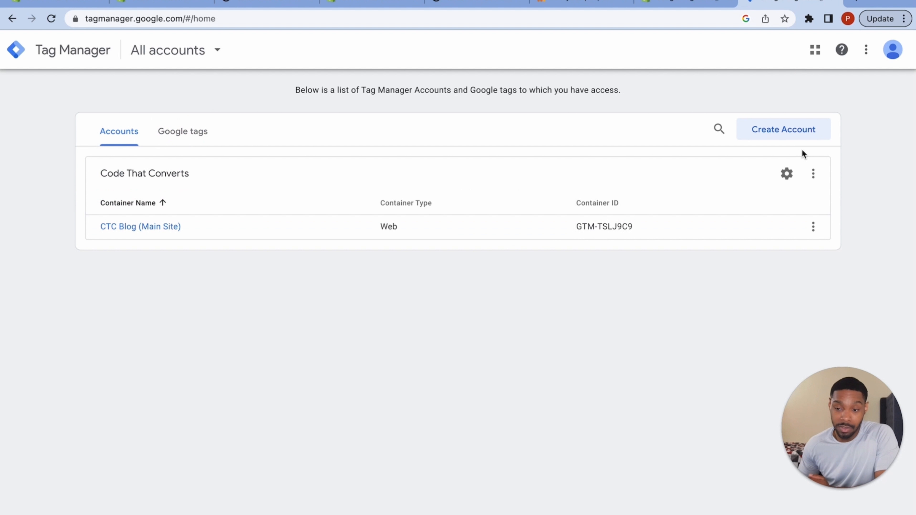
left_click(794, 136)
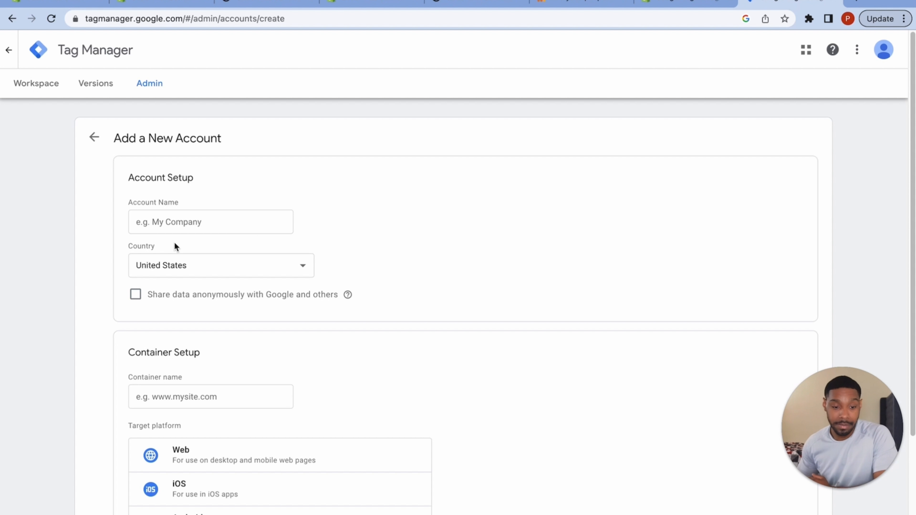
- Enter Code That Converts as the new account's name
left_click(204, 224)
left_click(245, 255)
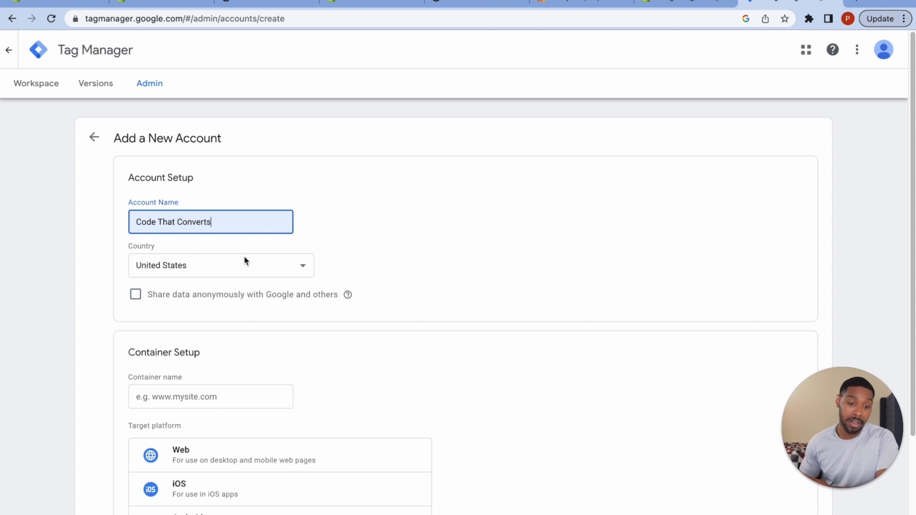
scroll(280, 340, "down", 1)
scroll(280, 342, "down", 3)
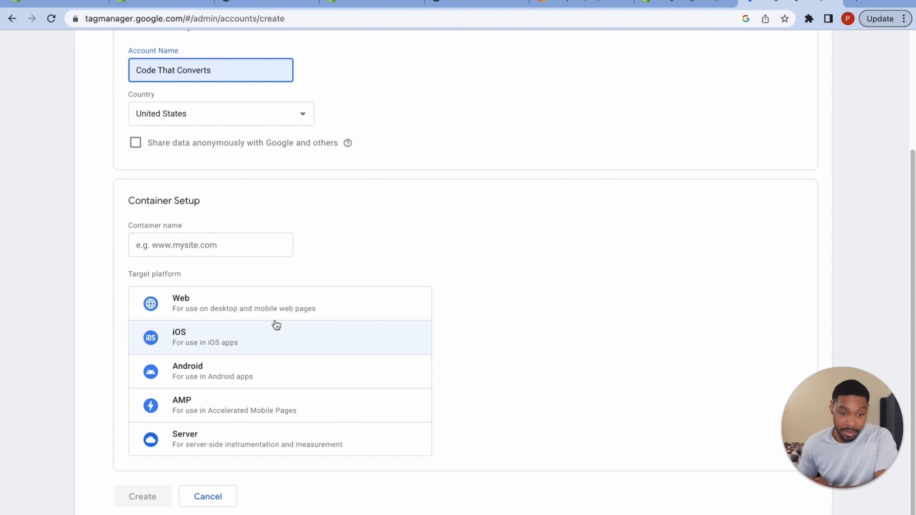
- Name the container 'CTC Shopify Test Store', set Web as target platform, and create it
left_click(223, 238)
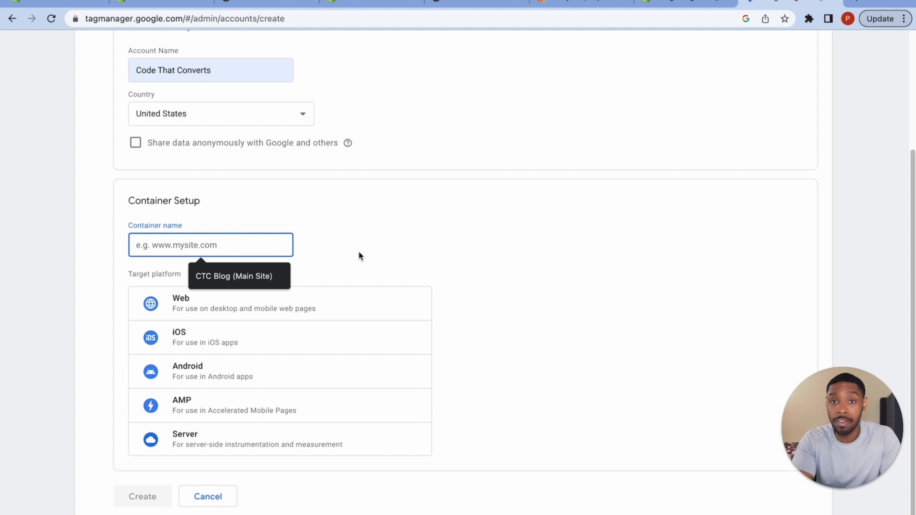
type("CTCT")
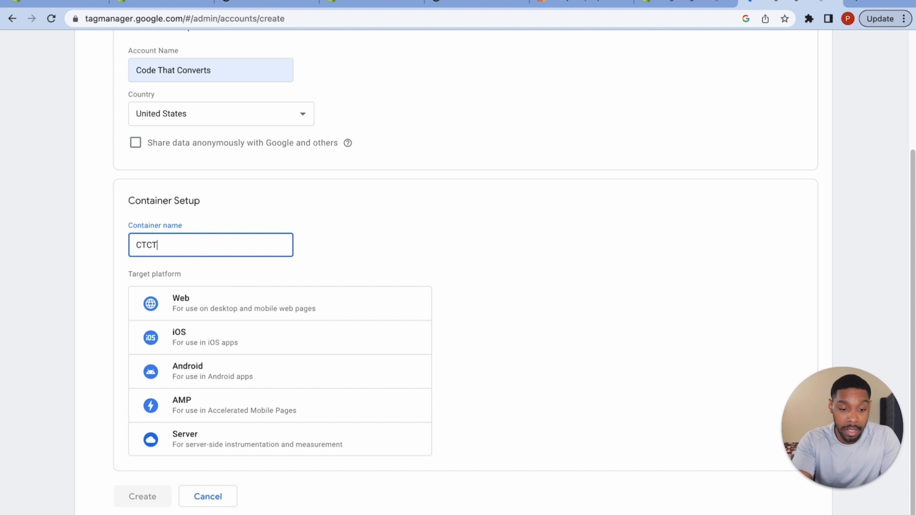
key("BackSpace")
type("S")
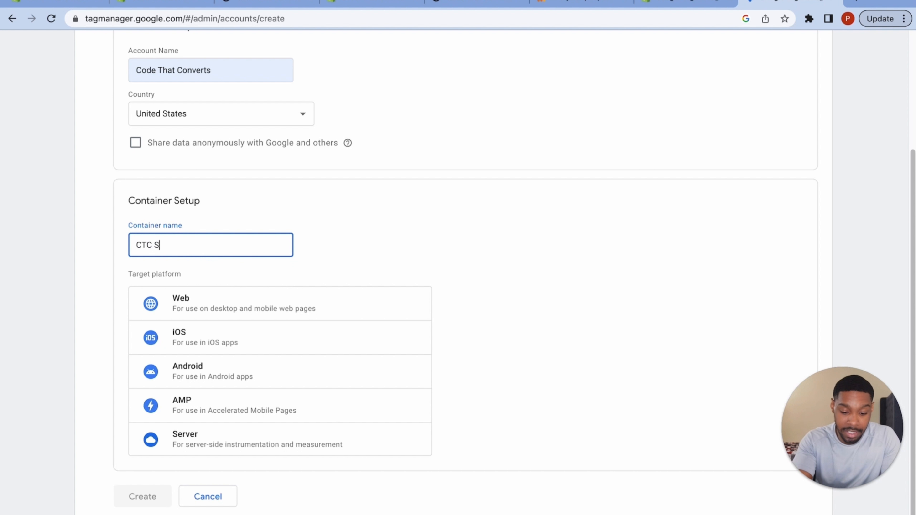
type("hopify ")
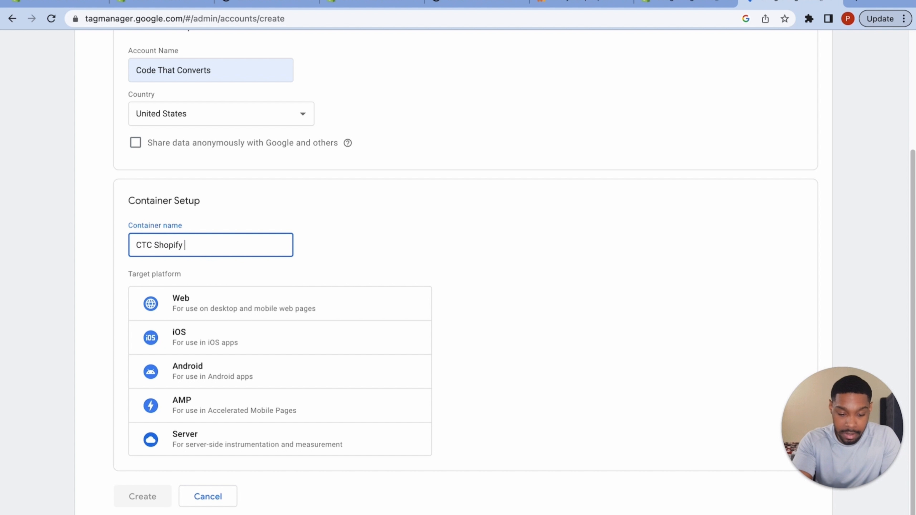
type("Test Sroe")
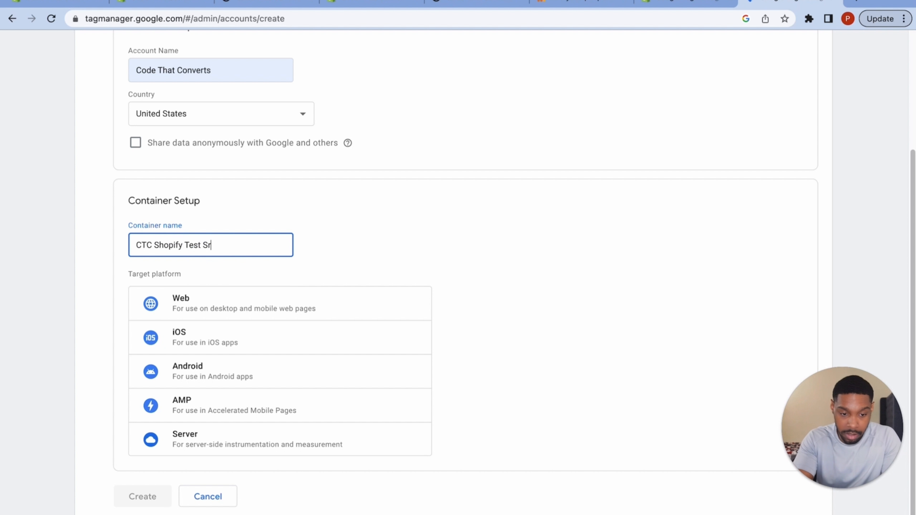
key("BackSpace")
key("BackSpace")
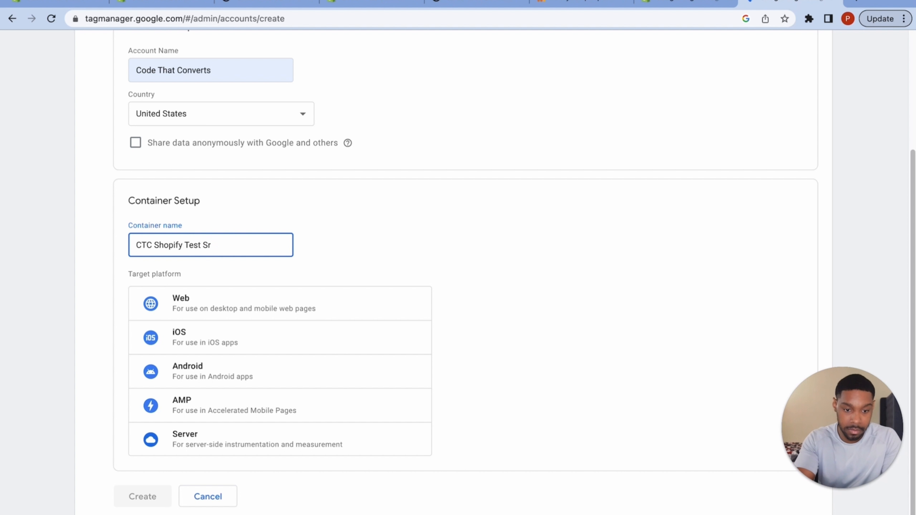
key("BackSpace")
type("tore")
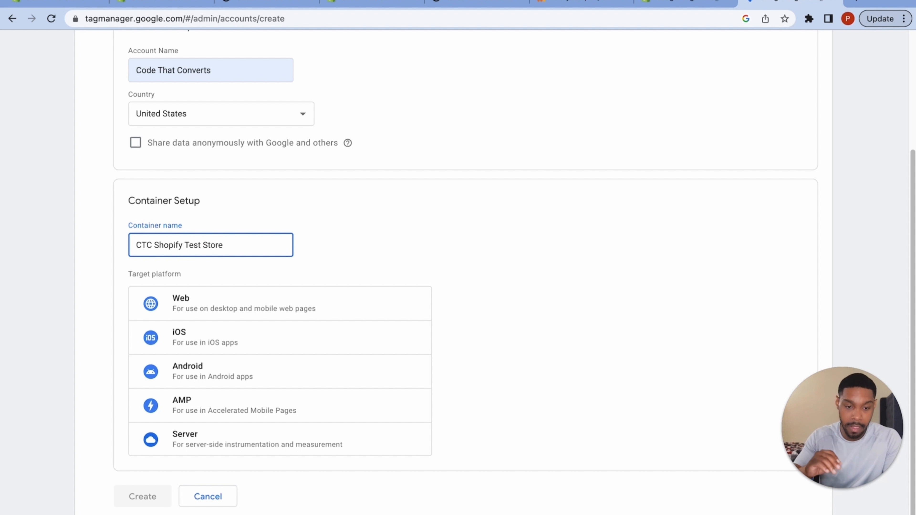
left_click(299, 299)
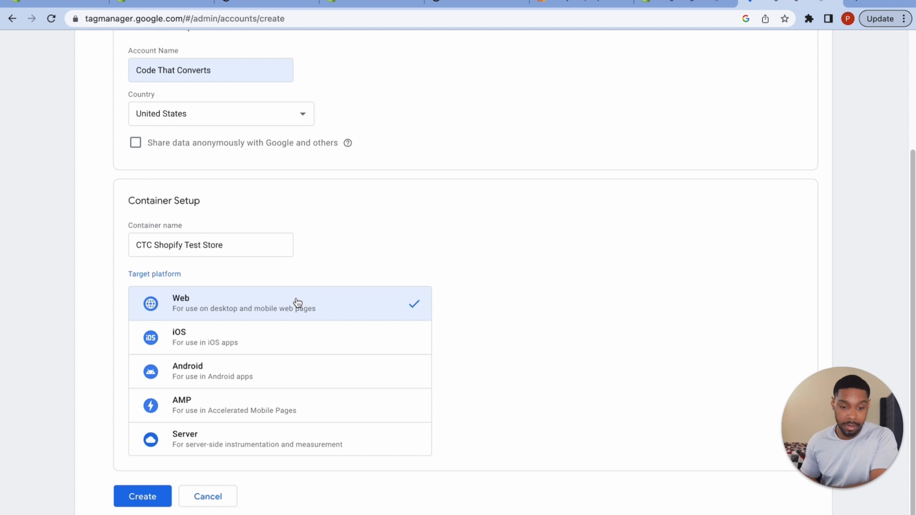
left_click(142, 498)
- Accept the Tag Manager Terms of Service to create container GTM-WD68SWN
scroll(437, 288, "down", 5)
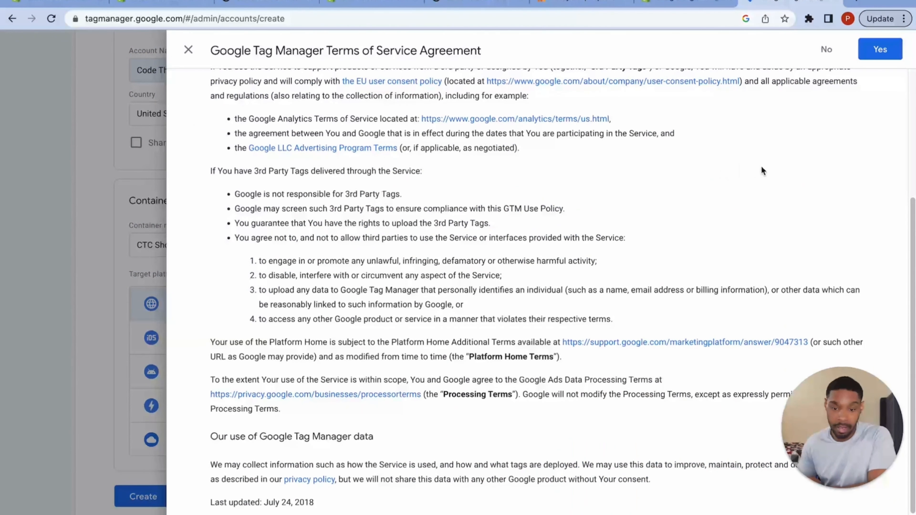
scroll(761, 170, "up", 5)
left_click(880, 49)
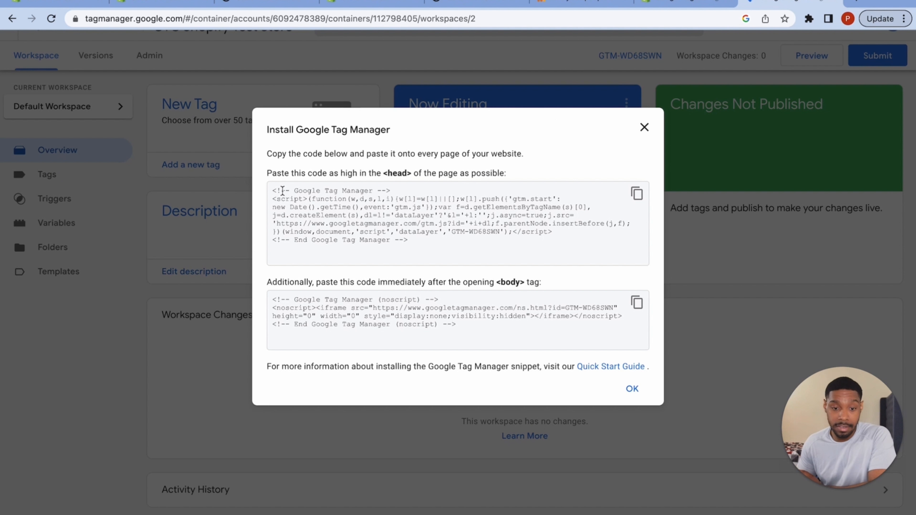
- Select the head and body GTM install snippets, then return to the Shopify admin
left_click_drag(275, 190, 519, 250)
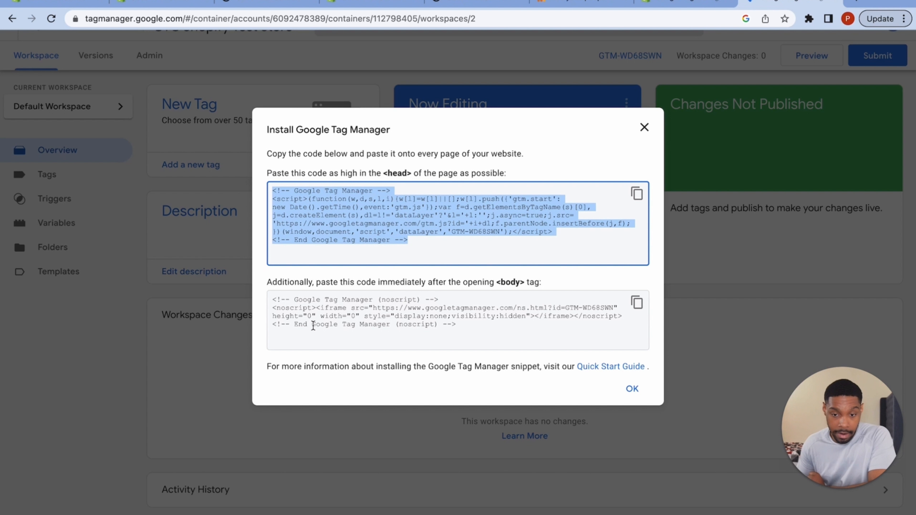
left_click_drag(268, 299, 489, 335)
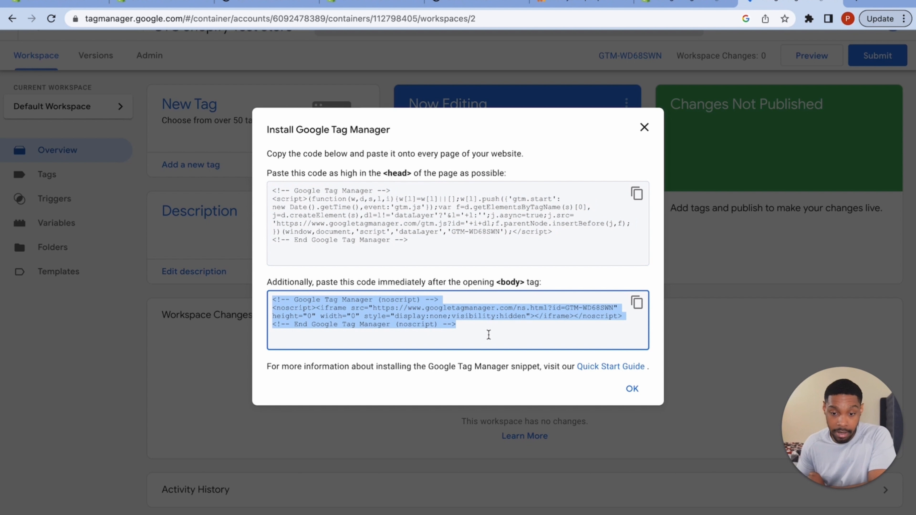
left_click(489, 335)
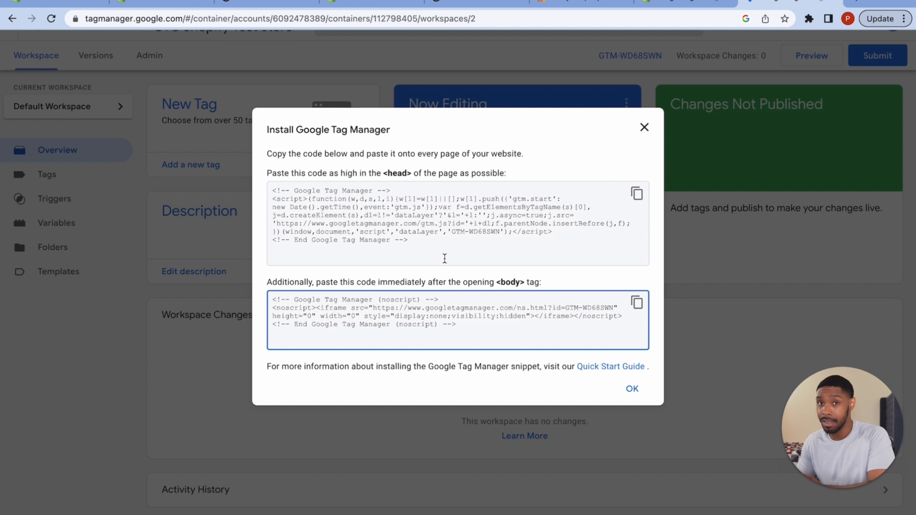
left_click(371, 5)
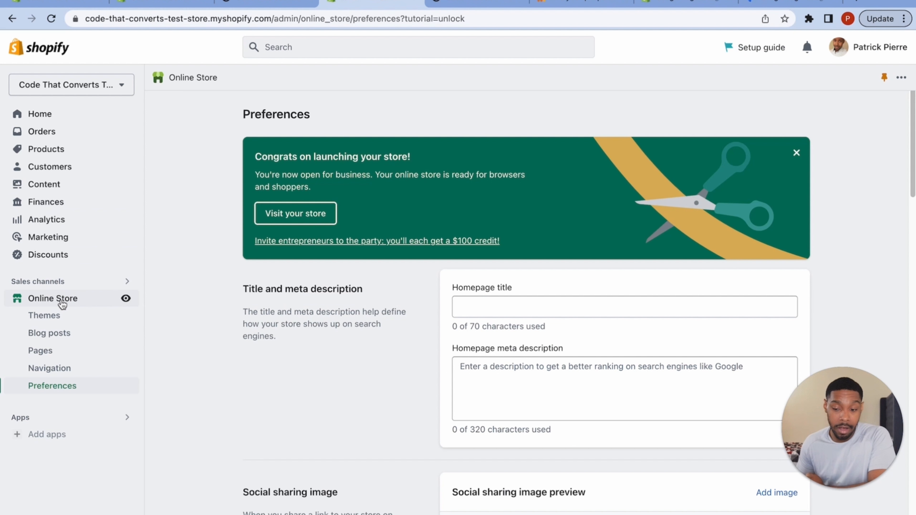
- Duplicate the current Dawn theme from the store's Themes page
left_click(71, 317)
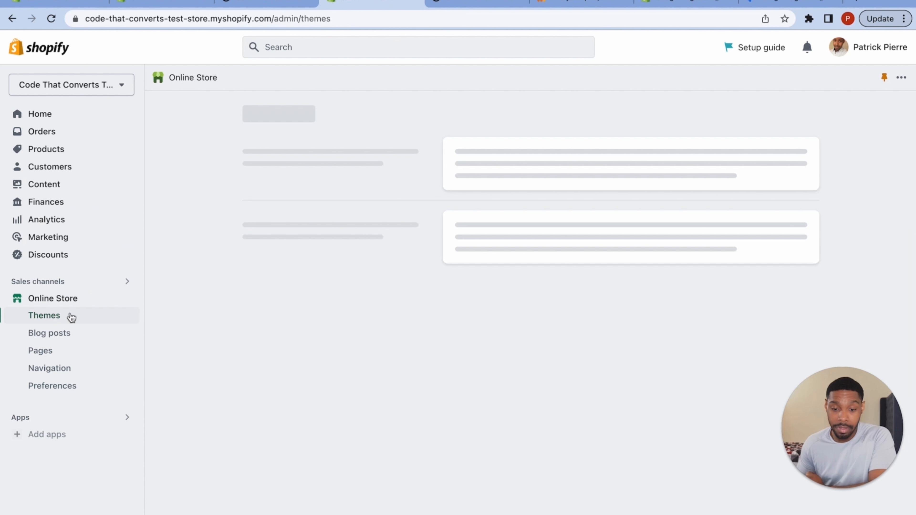
scroll(729, 324, "down", 5)
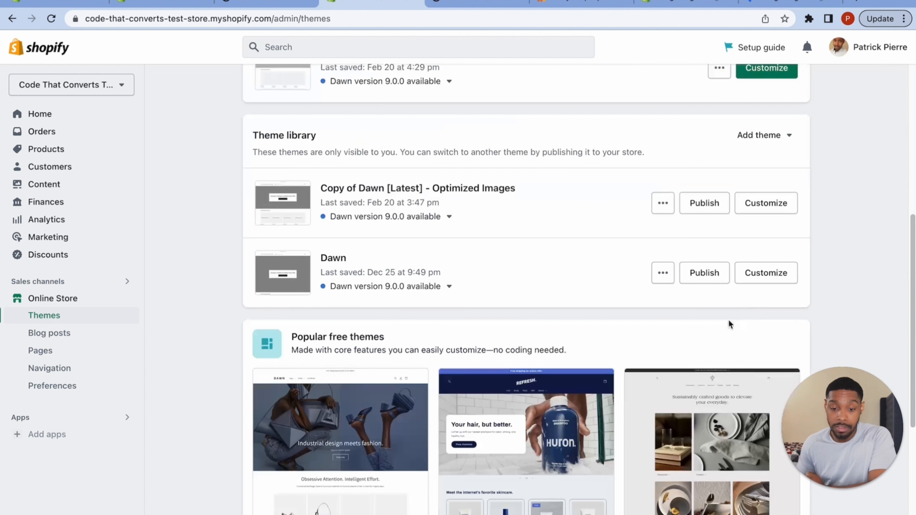
scroll(729, 324, "down", 5)
scroll(720, 323, "up", 10)
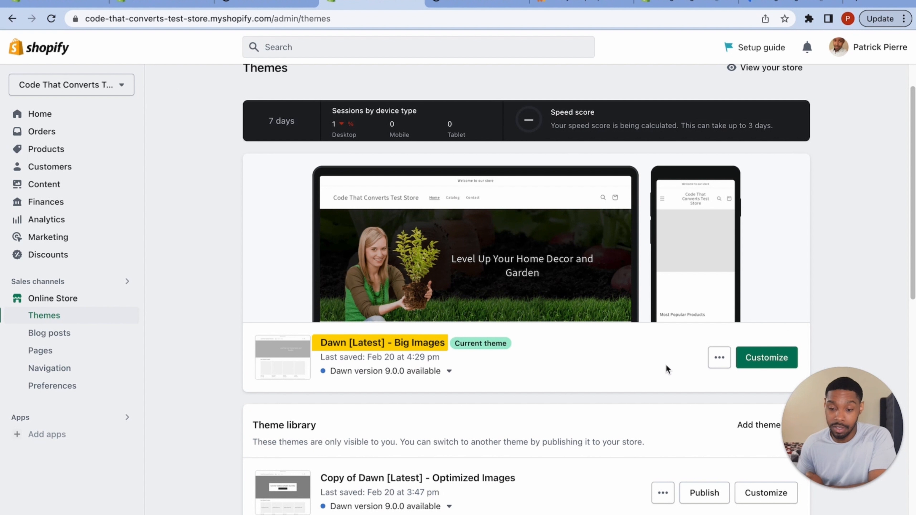
left_click(719, 358)
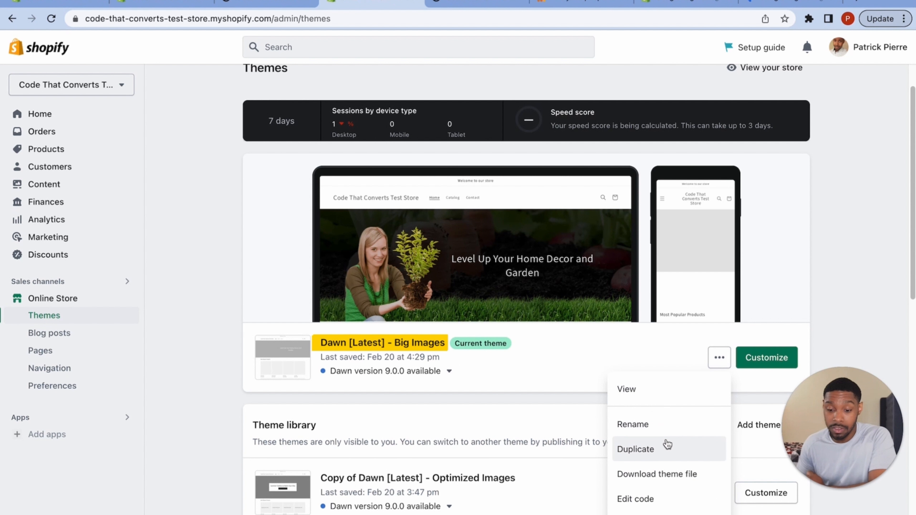
left_click(668, 447)
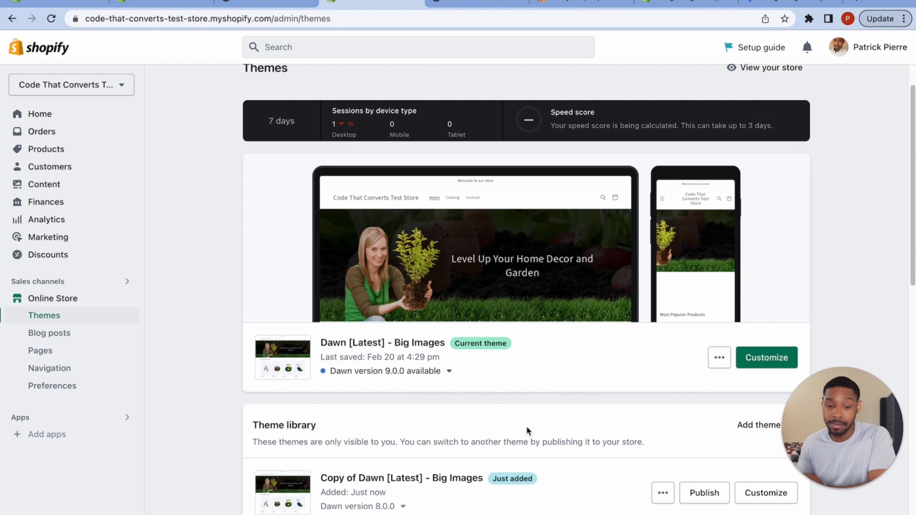
- Rename the copy to 'Dawn [Adding GTM Container]' and open its theme code editor
scroll(465, 473, "down", 2)
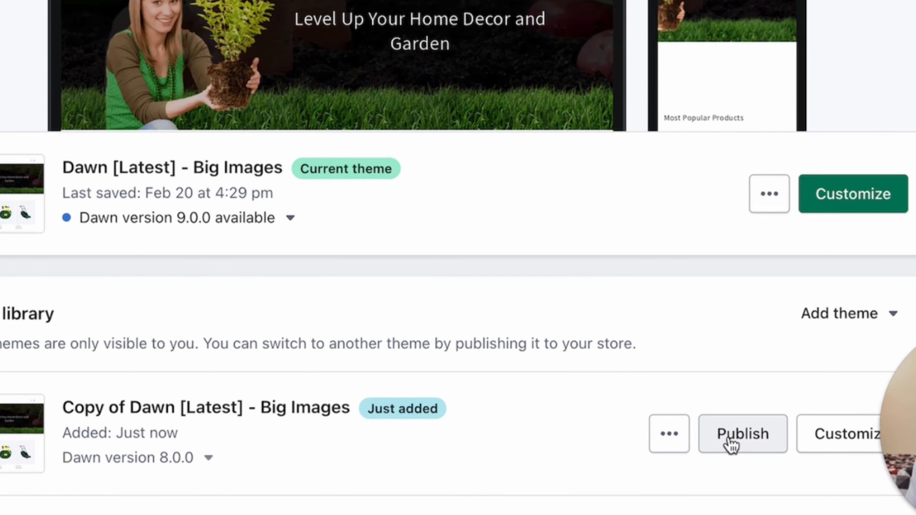
left_click(661, 433)
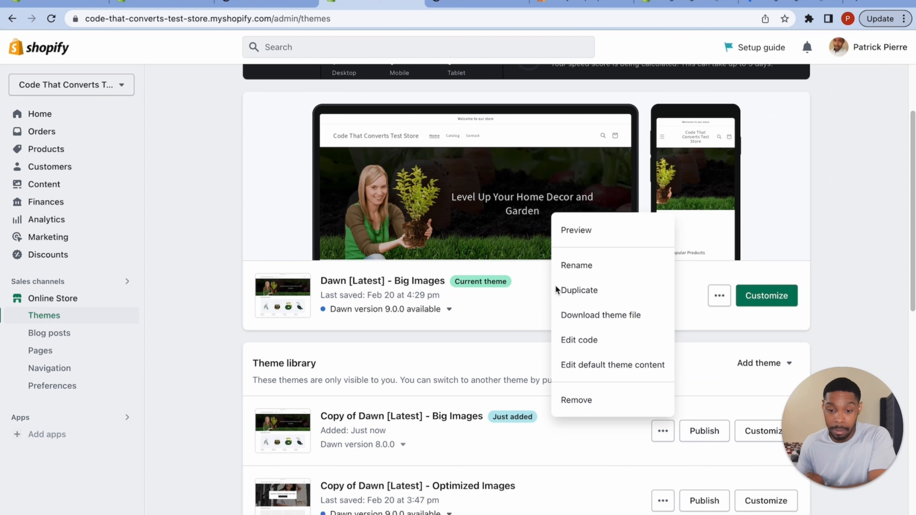
left_click(505, 119)
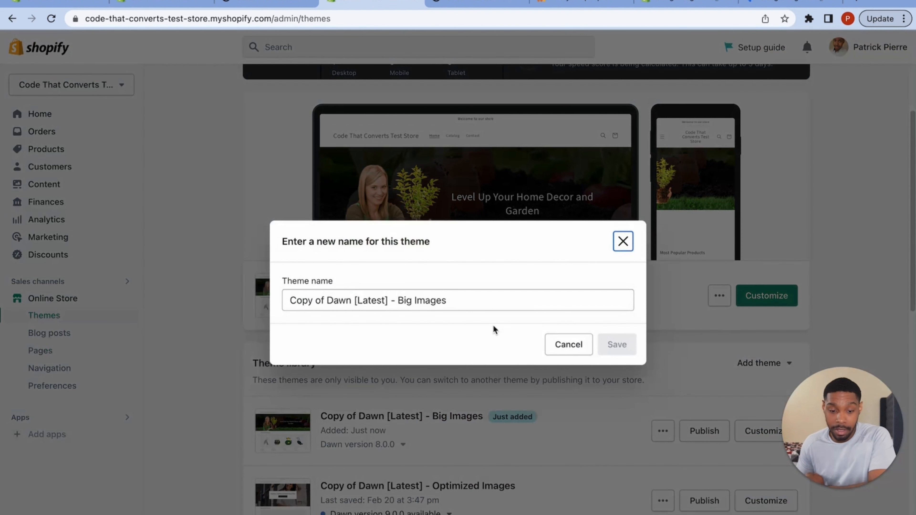
left_click(348, 402)
left_click(496, 300)
key("ctrl+a")
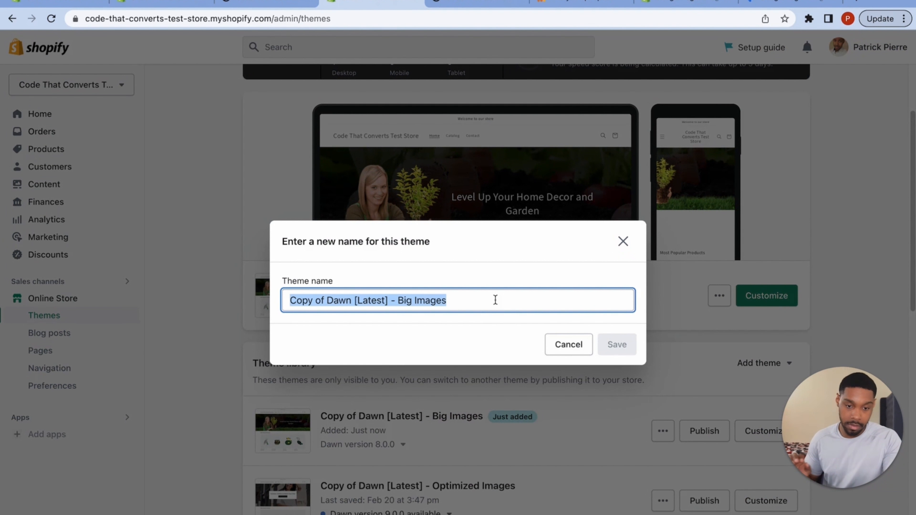
type("Dawn ")
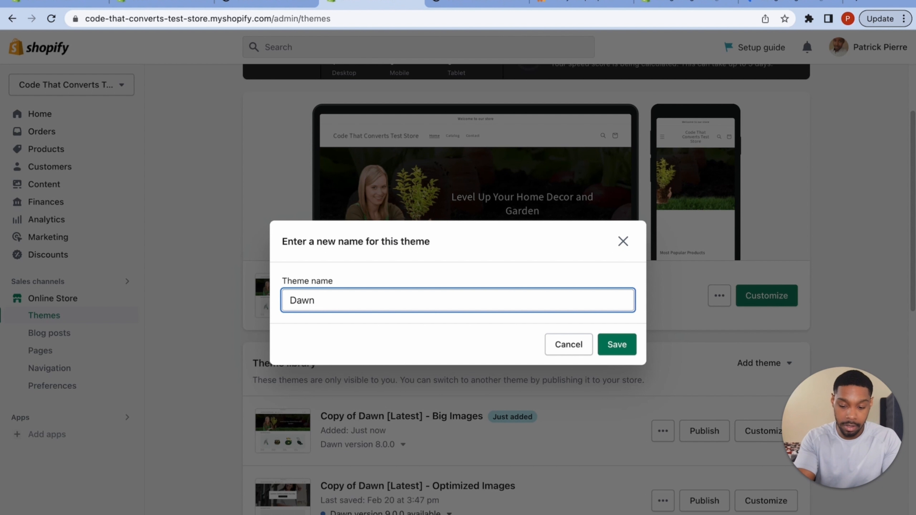
type("[Adding")
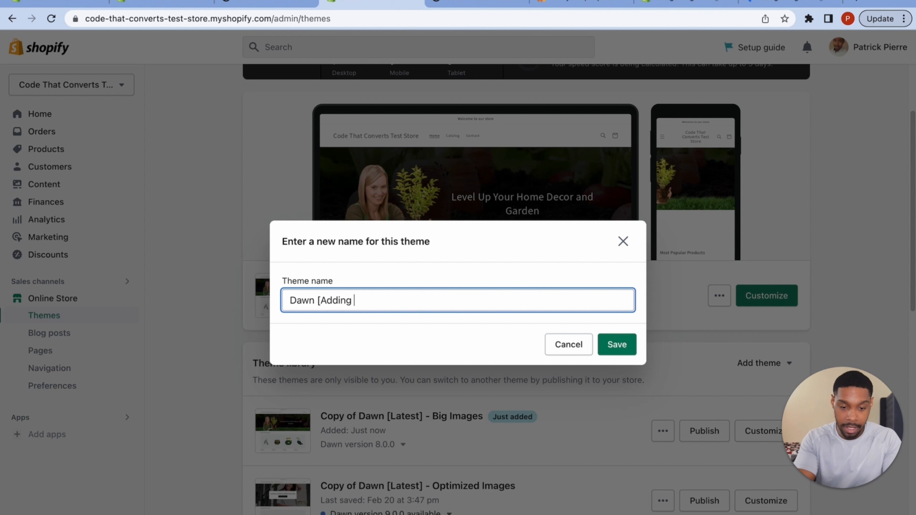
type(" GTM Cont")
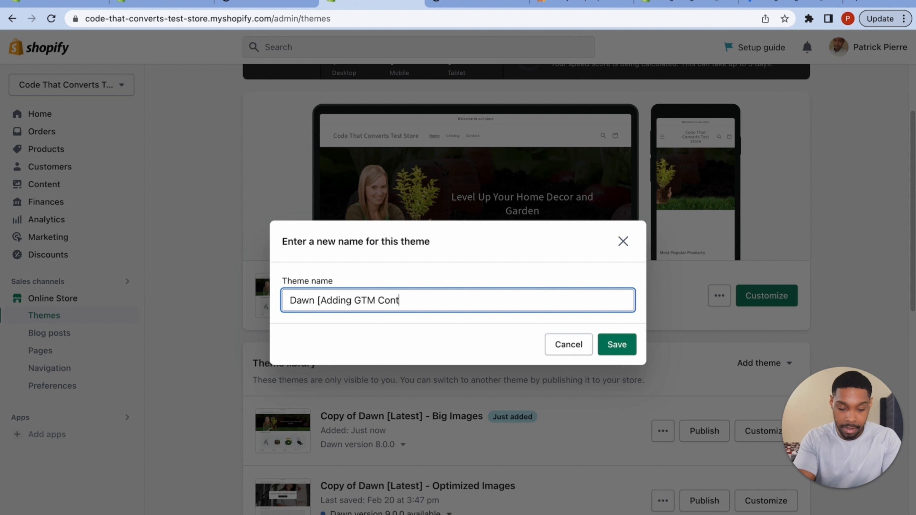
type("ainer]")
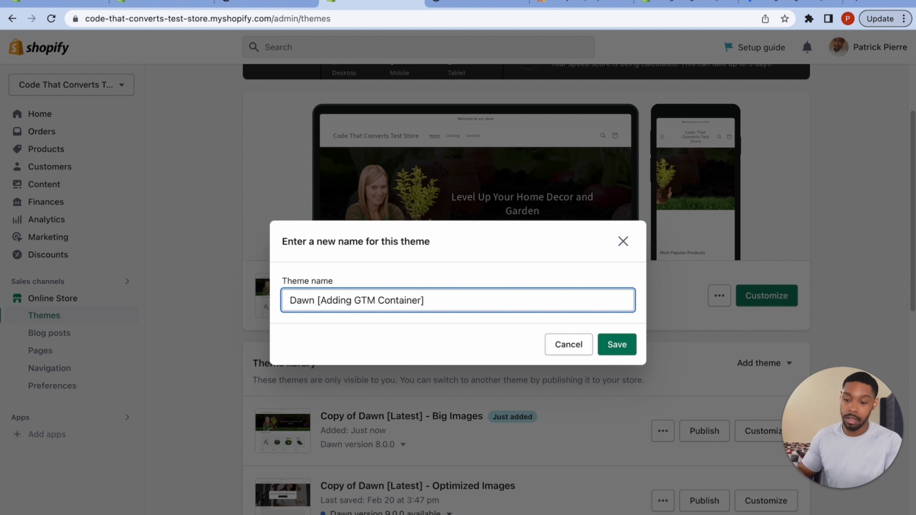
left_click(617, 345)
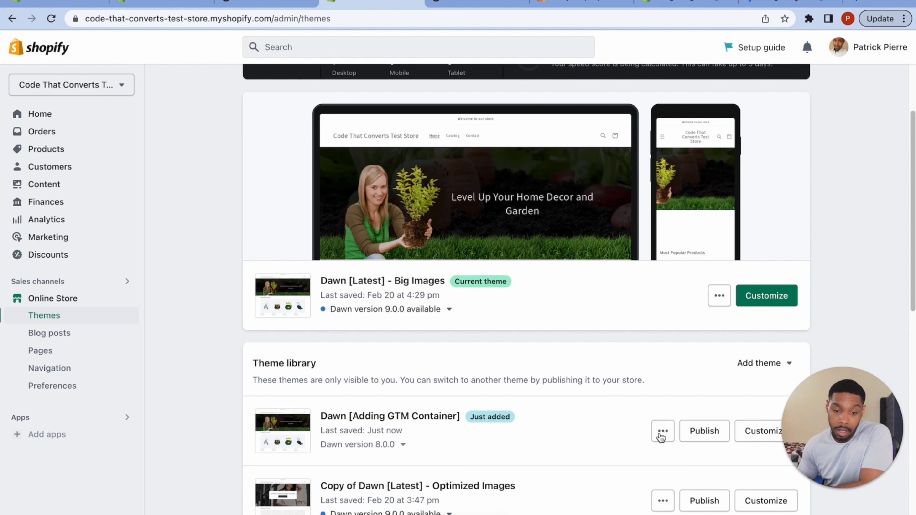
left_click(662, 433)
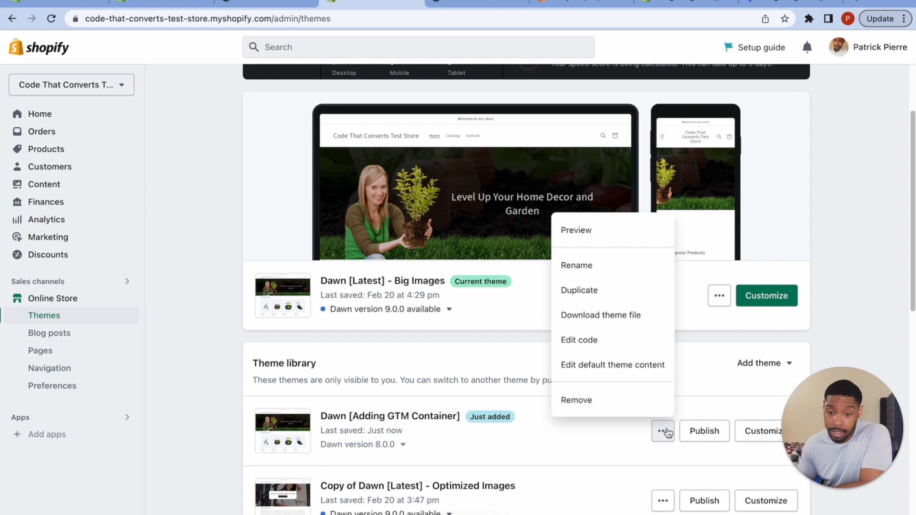
left_click(605, 340)
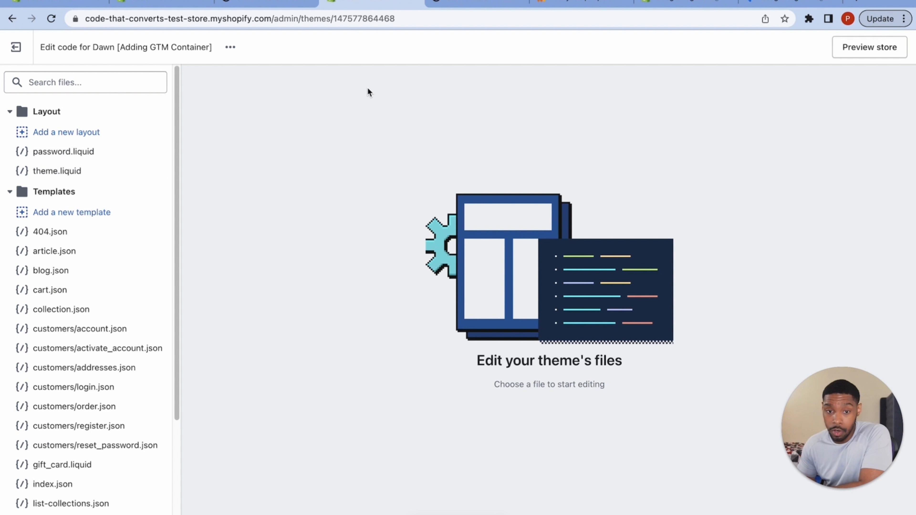
- Copy the <head> snippet from Tag Manager's Install dialog and return to the Shopify code editor
left_click(776, 5)
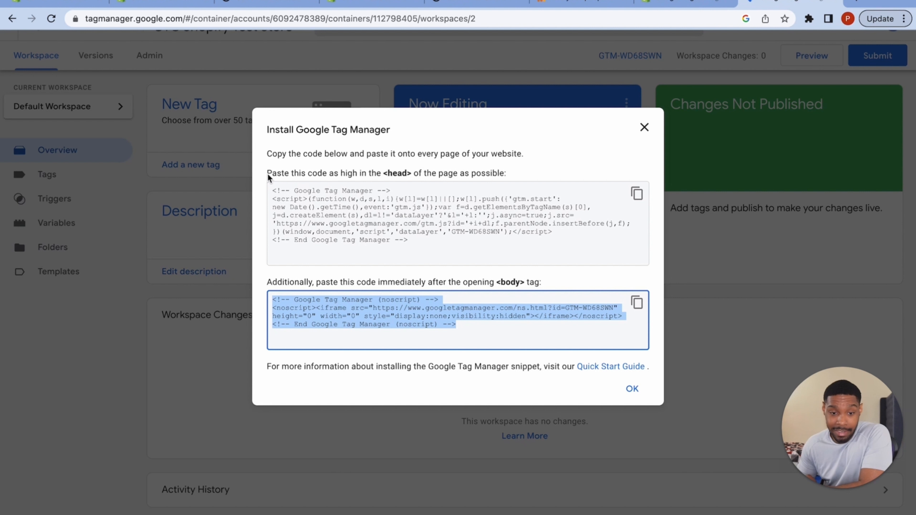
left_click_drag(269, 177, 451, 174)
left_click(557, 172)
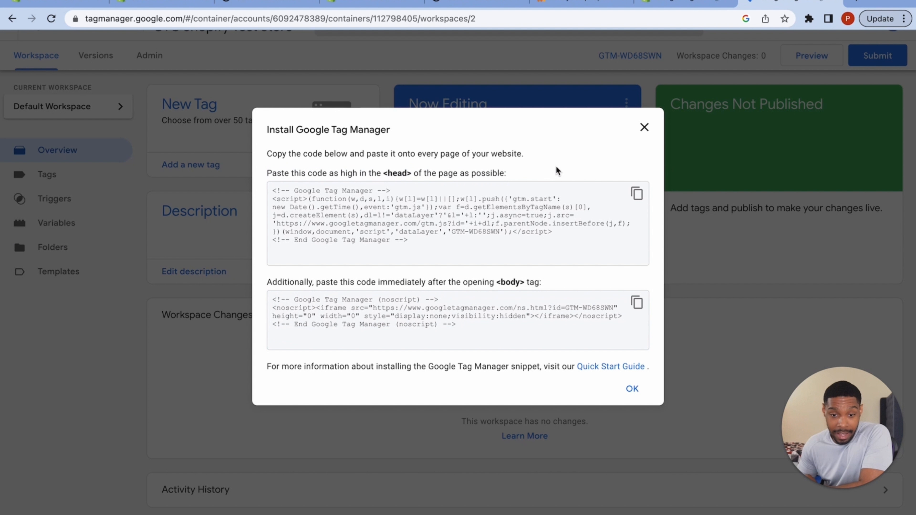
triple_click(557, 171)
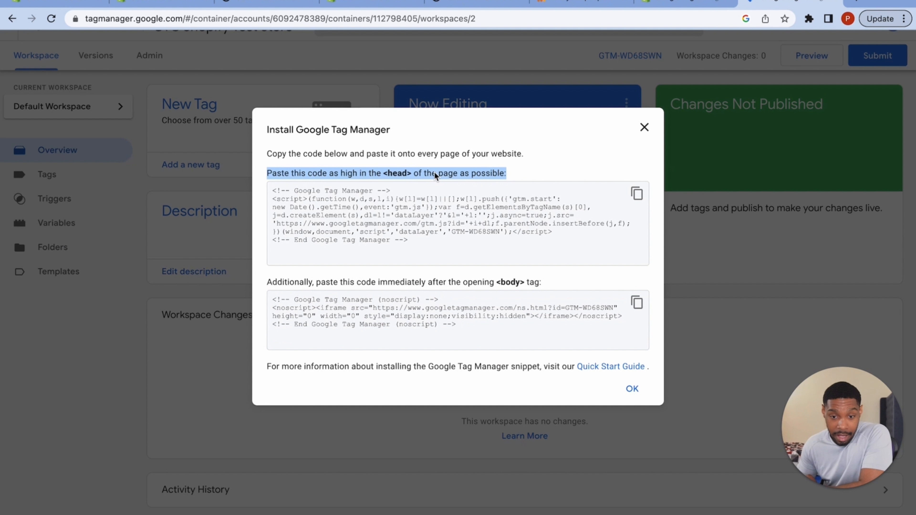
left_click(637, 202)
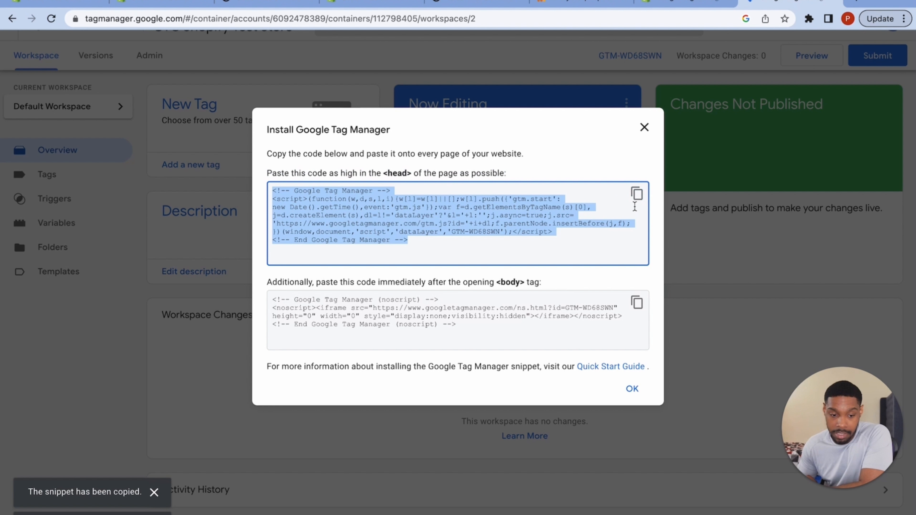
left_click(274, 3)
left_click(364, 3)
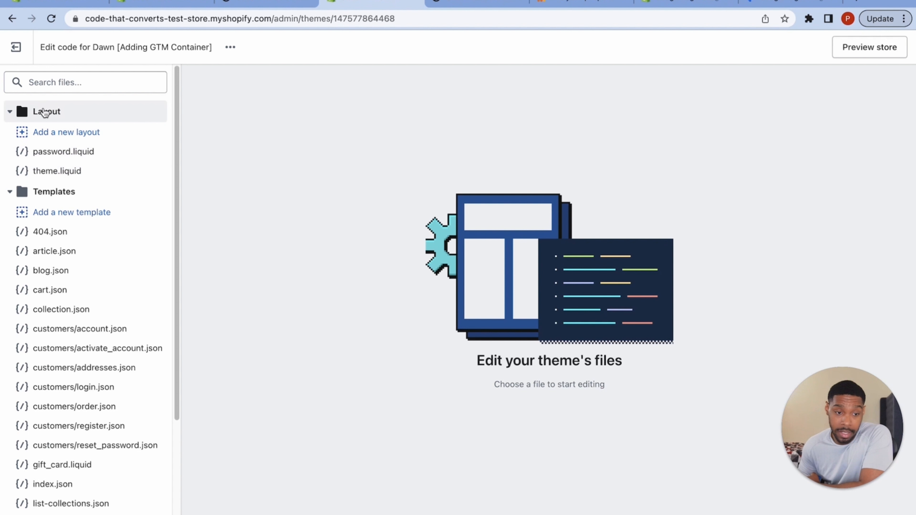
- Search for theme.liquid and open the Layout theme.liquid file at its head section
left_click(72, 83)
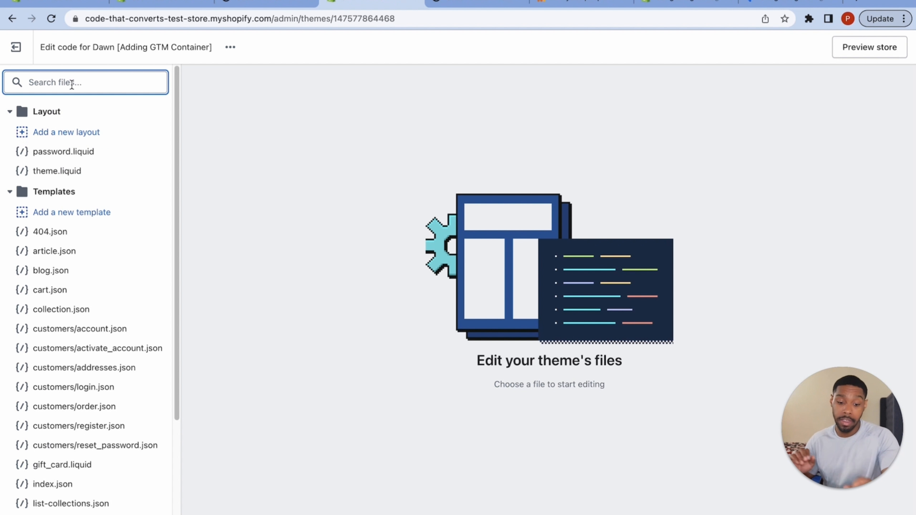
type("theme.l")
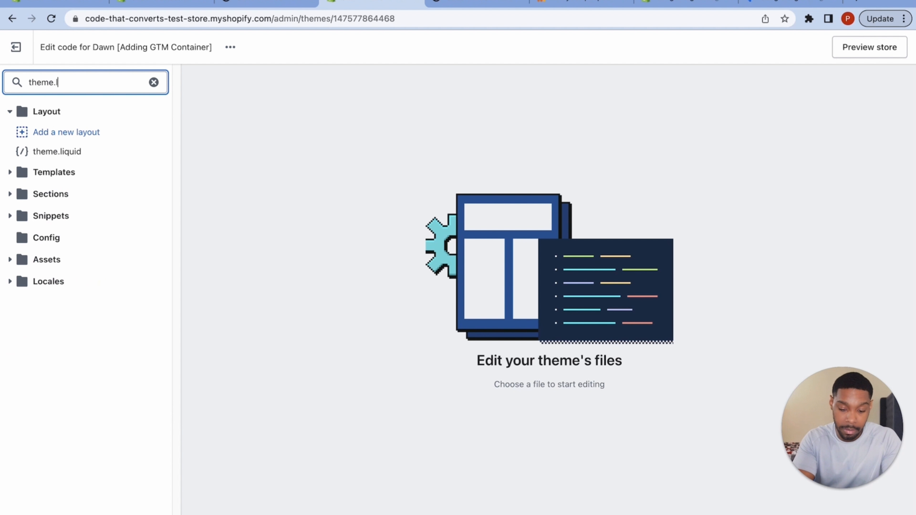
type("iquid")
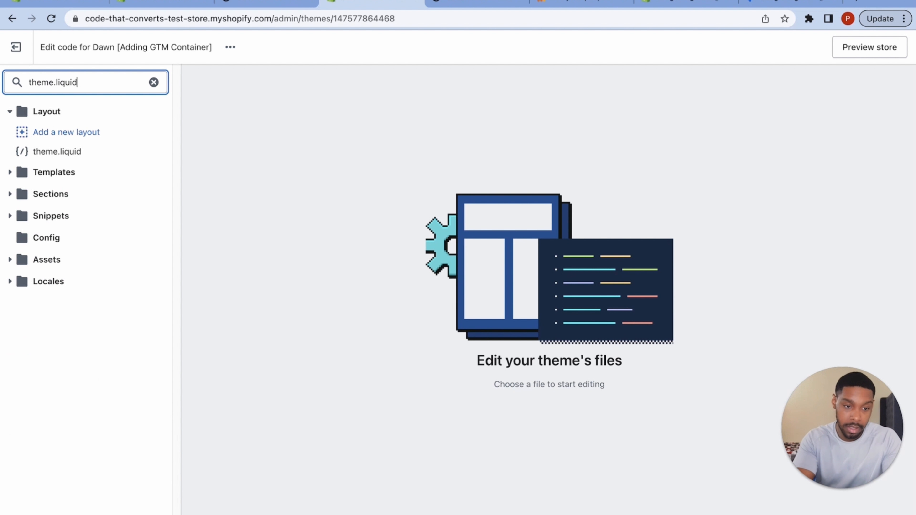
left_click(72, 148)
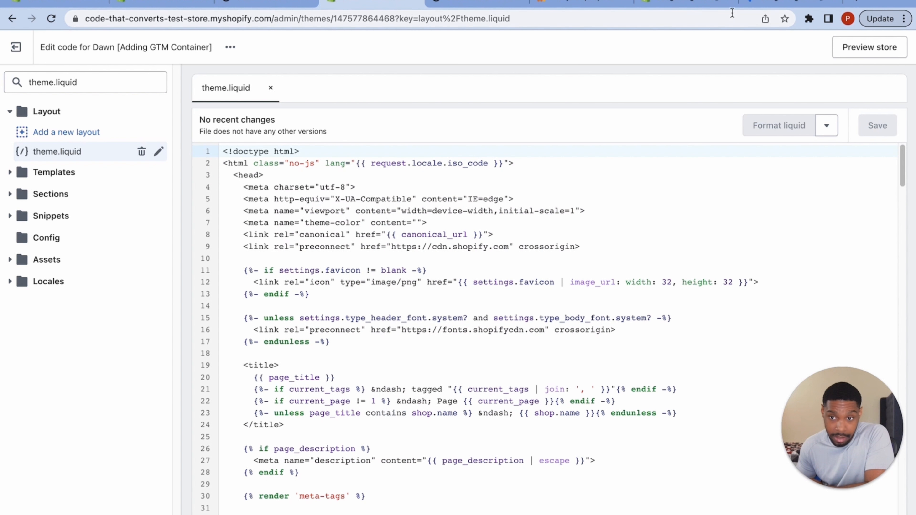
left_click(765, 1)
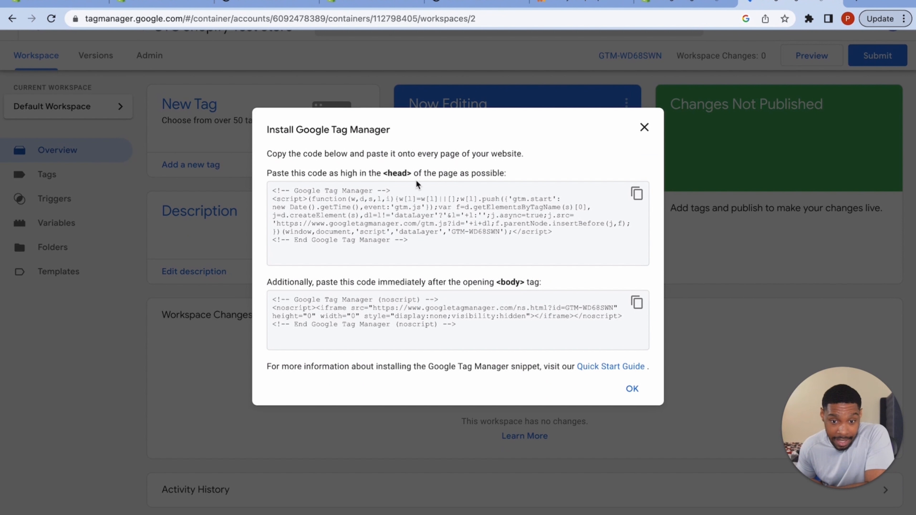
left_click(573, 4)
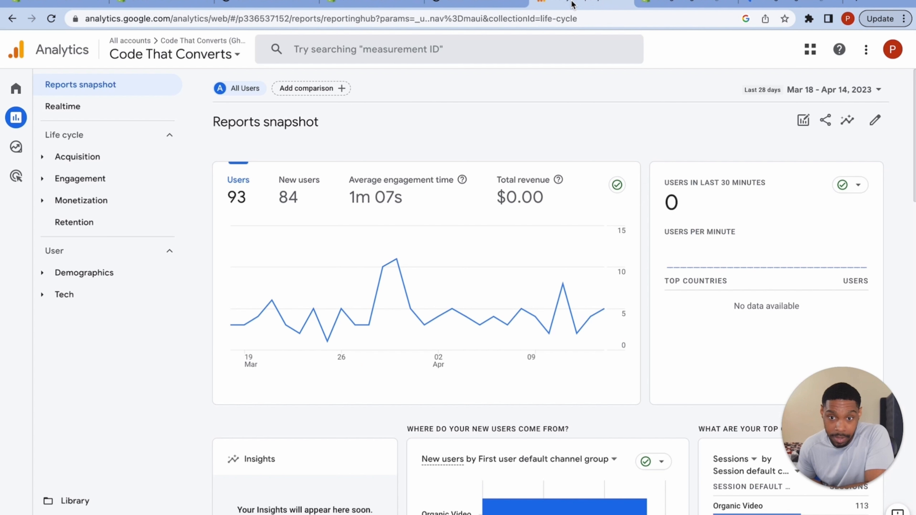
left_click(432, 5)
left_click(368, 5)
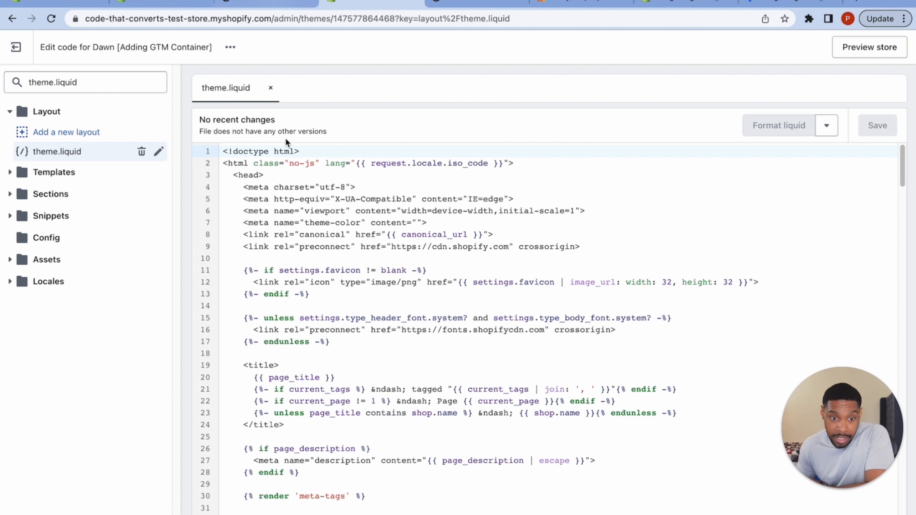
scroll(349, 294, "down", 1)
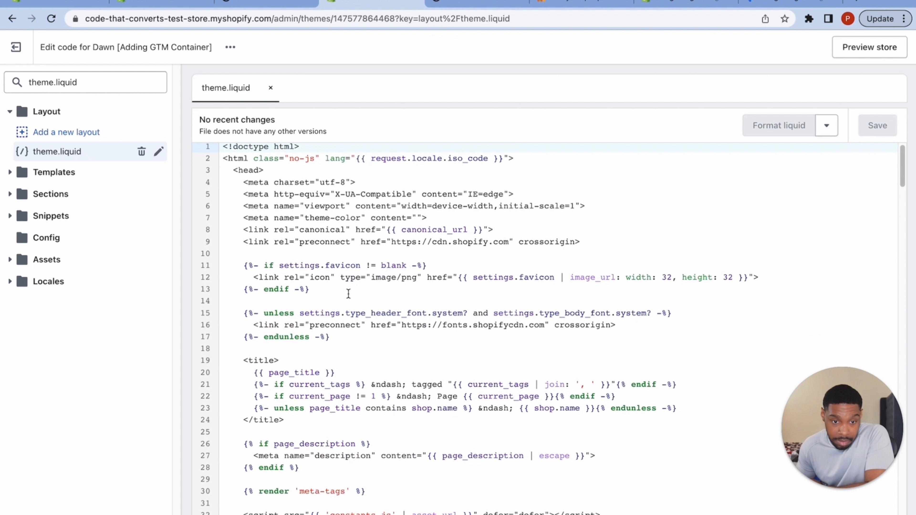
scroll(349, 294, "down", 1)
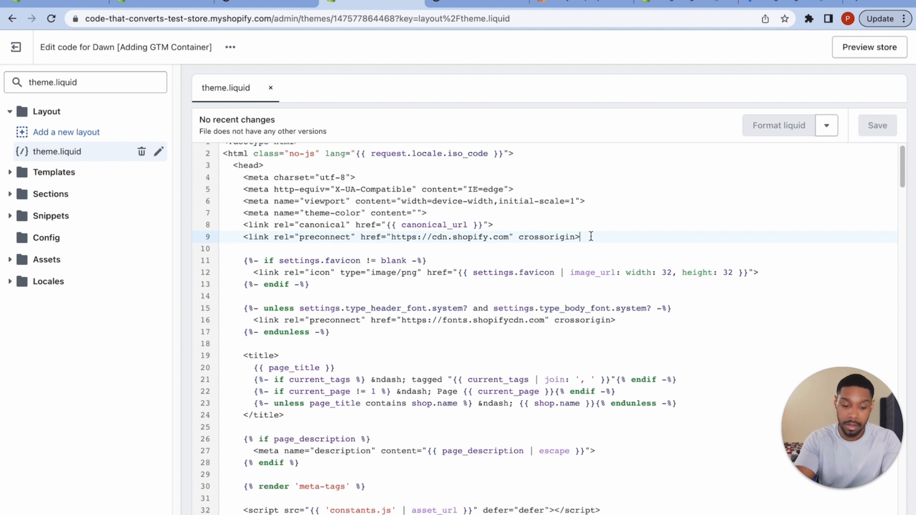
- Paste the GTM head snippet on a new line after line 9, indent it, and save theme.liquid
key("Return")
key("Return")
type("<!-- Google Tag Manager --> <script>(function(w,d,s,l,i){w[l]=w[l]||[];w[l].push({'gtm.start': new Date().getTime(),event:'gtm.js'});var f=d.getElementsByTagName(s)[0], j=d.createElement(s),dl=l!='dataLayer'?'&l='+l:'';j.async=true;j.src= 'https://www.googletagmanager.com/gtm.js?id='+i+dl;f.parentNode.insertBefore(j,f); })(window,document,'script','dataLayer','GTM-WD68SWN');</script> <!-- End Google Tag Manager -->")
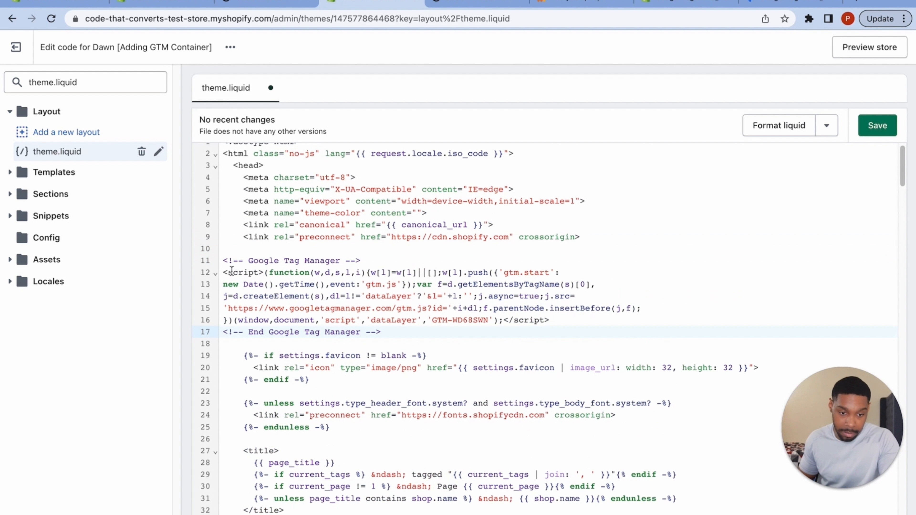
left_click_drag(223, 260, 457, 332)
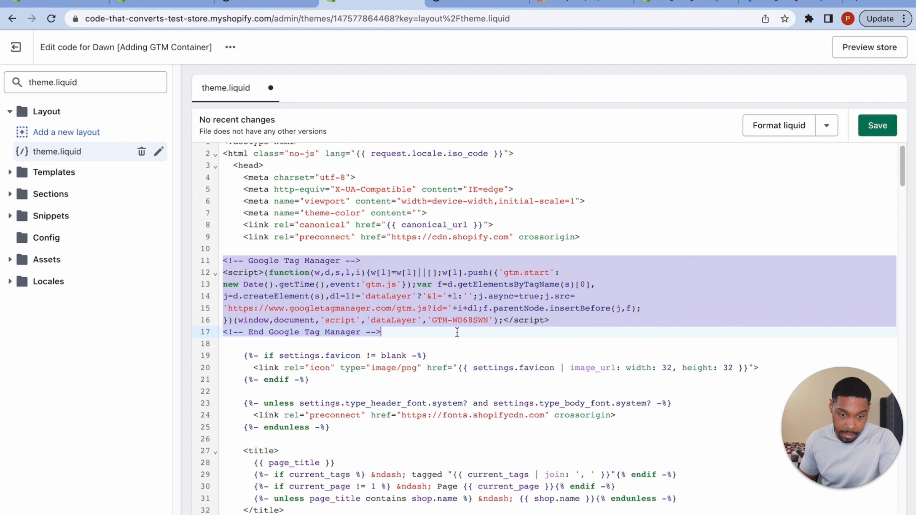
key("Tab")
key("Tab")
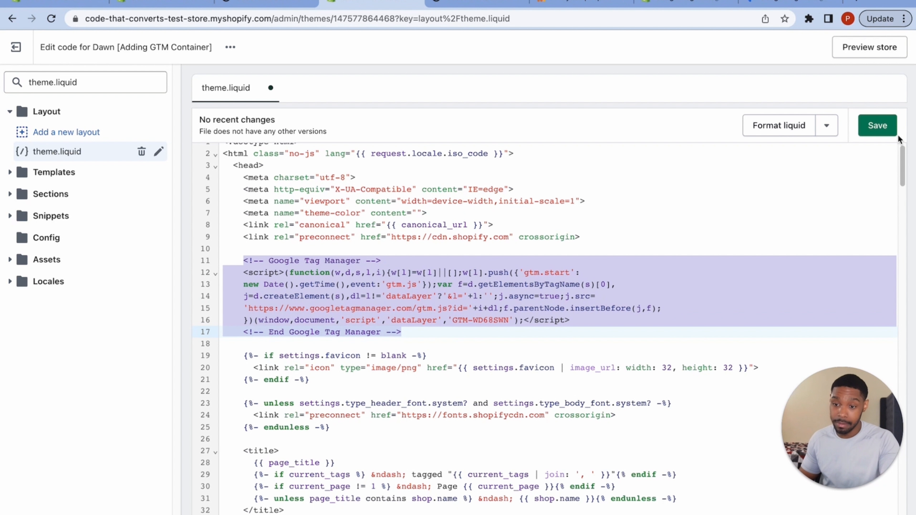
left_click(871, 126)
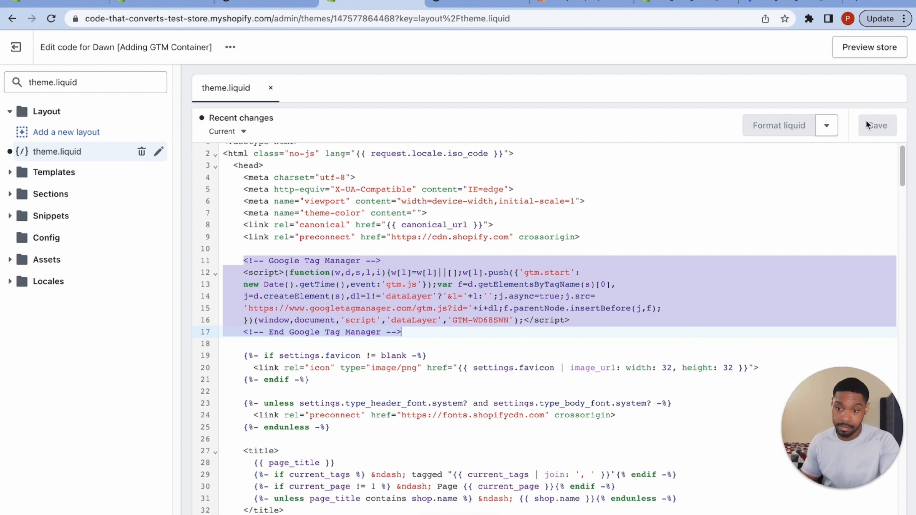
left_click(793, 5)
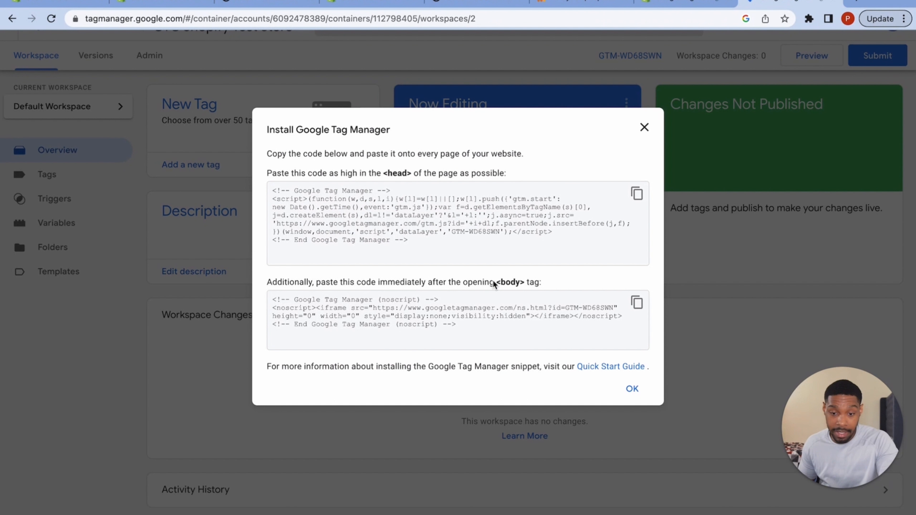
- Copy the GTM <body> noscript snippet and switch to the store homepage tab
left_click(637, 303)
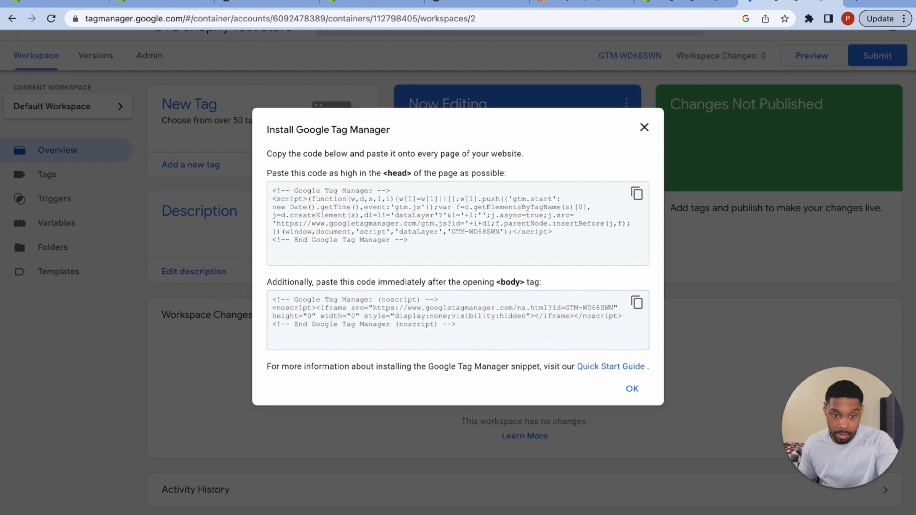
left_click(668, 8)
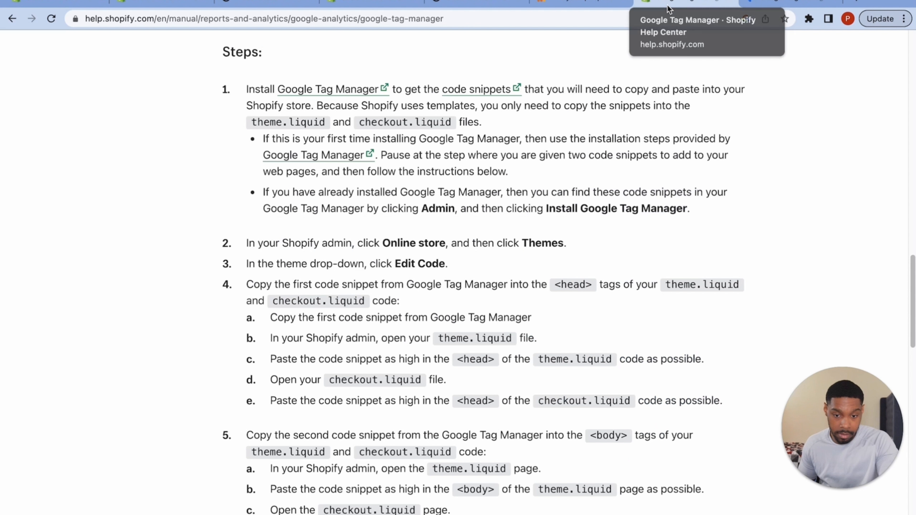
left_click(585, 3)
left_click(261, 4)
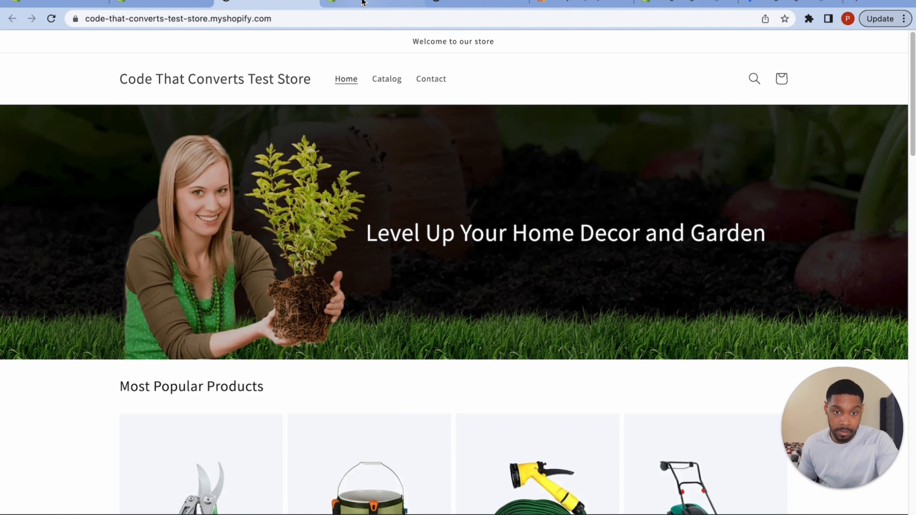
- Search theme.liquid for 'body' and place the cursor after <body class="gradient"> on line 249
left_click(363, 3)
scroll(351, 380, "down", 3)
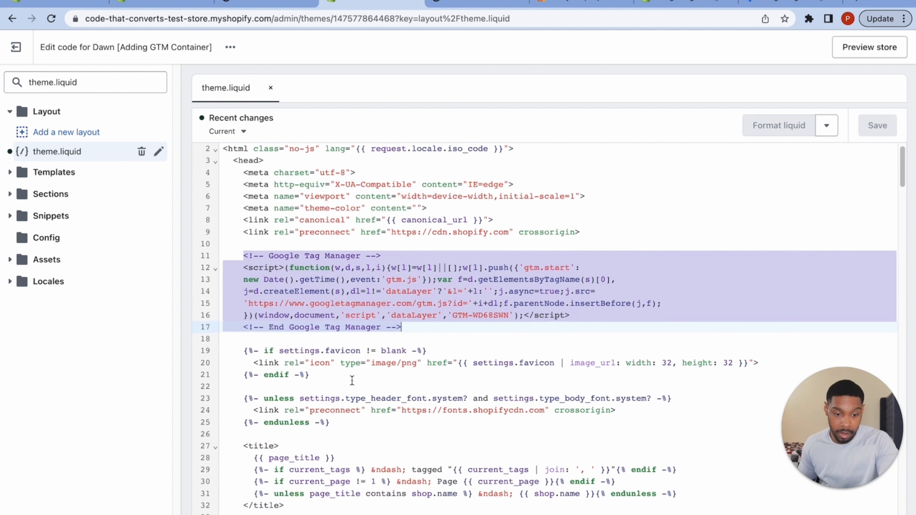
scroll(351, 380, "up", 3)
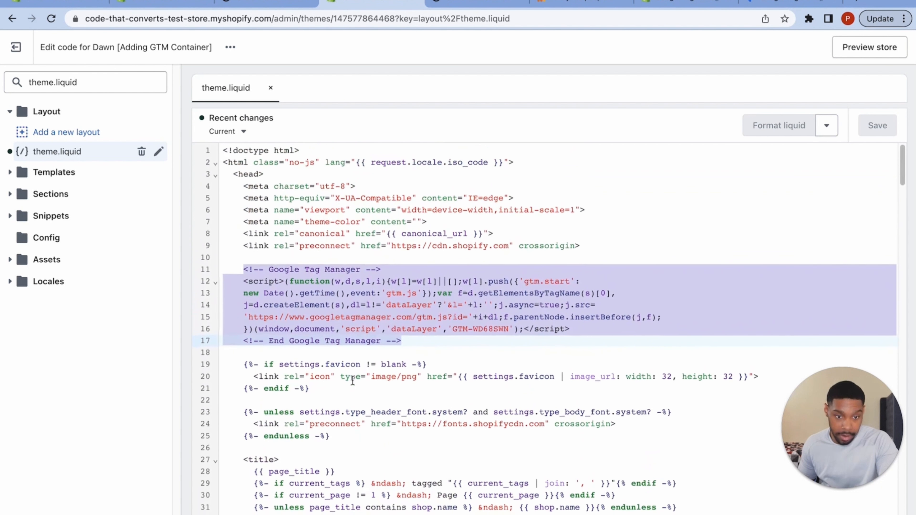
scroll(353, 380, "down", 6)
scroll(353, 380, "down", 15)
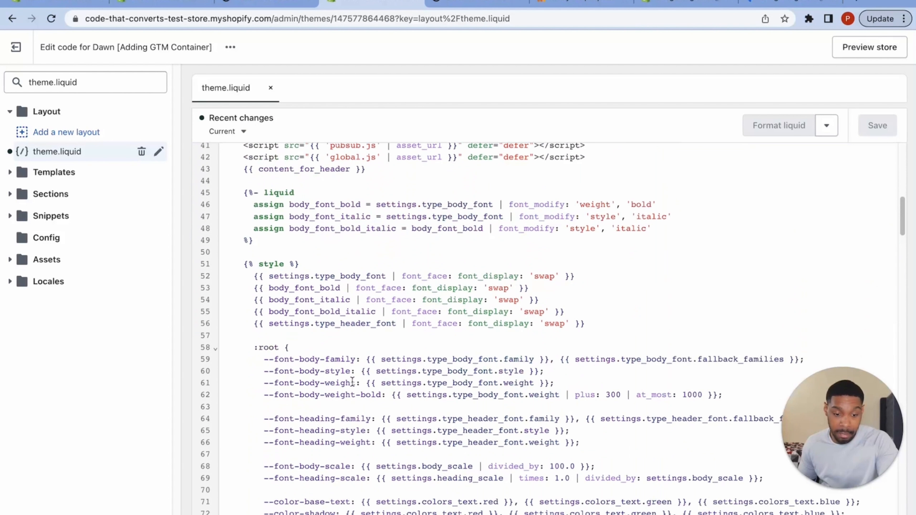
scroll(352, 383, "down", 20)
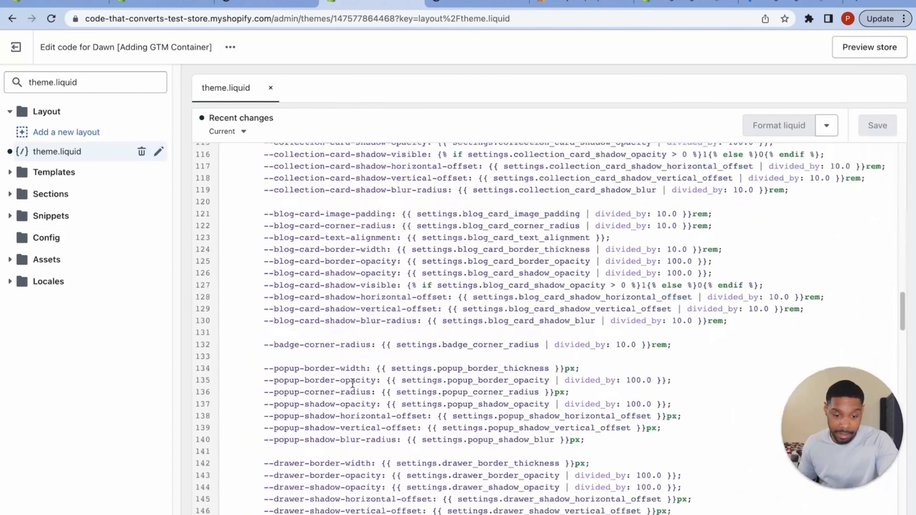
scroll(303, 398, "down", 7)
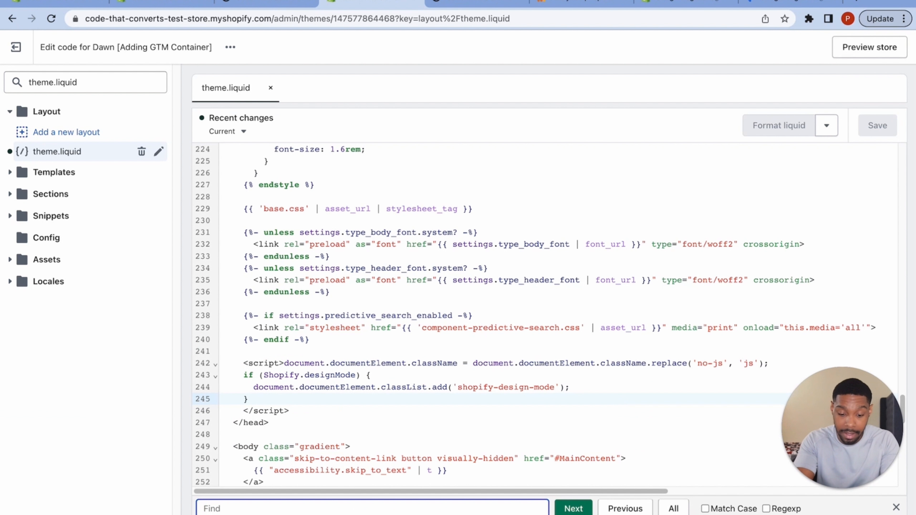
type("body")
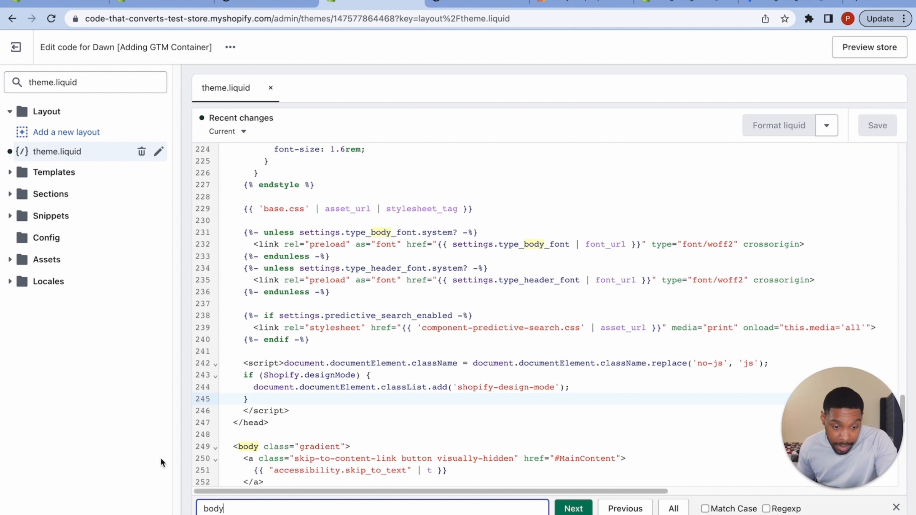
left_click_drag(234, 448, 260, 448)
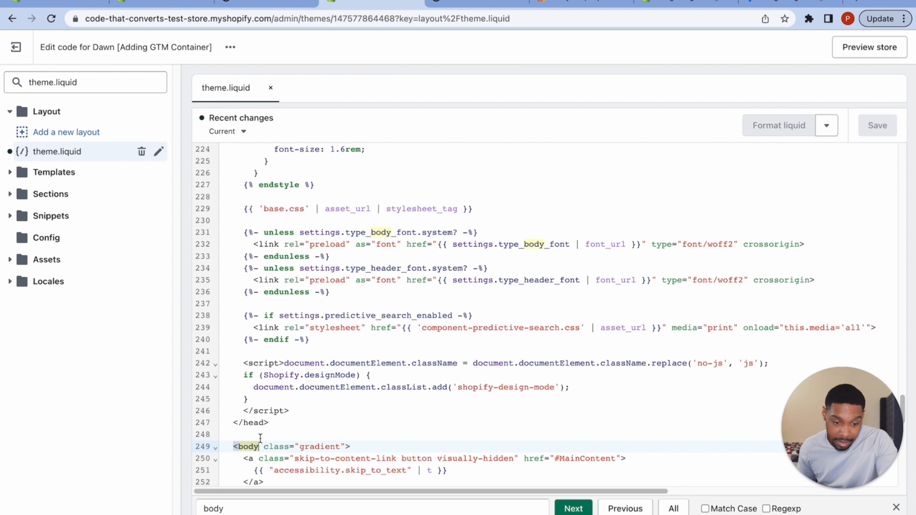
left_click(384, 446)
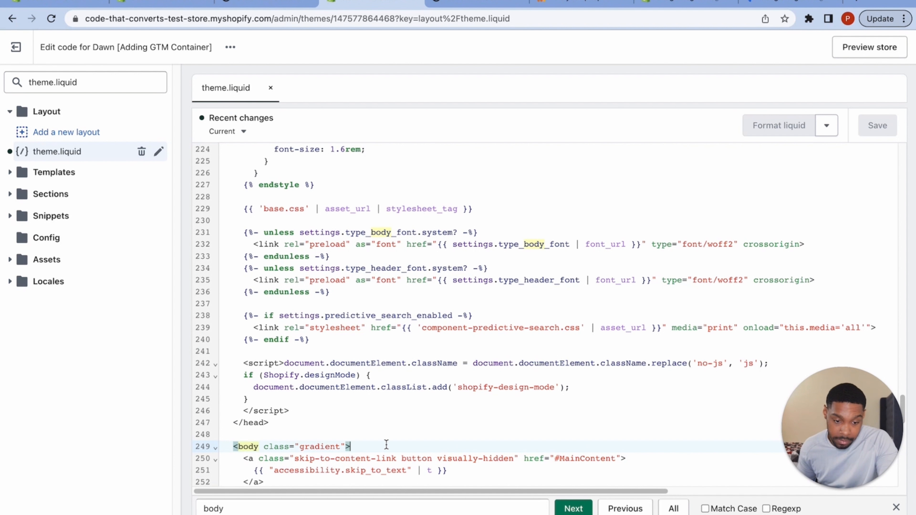
scroll(372, 369, "down", 5)
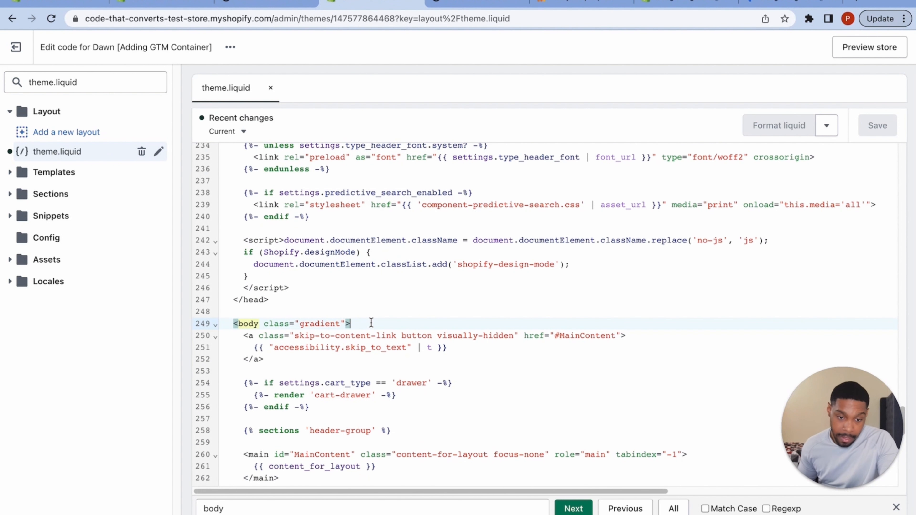
left_click(799, 5)
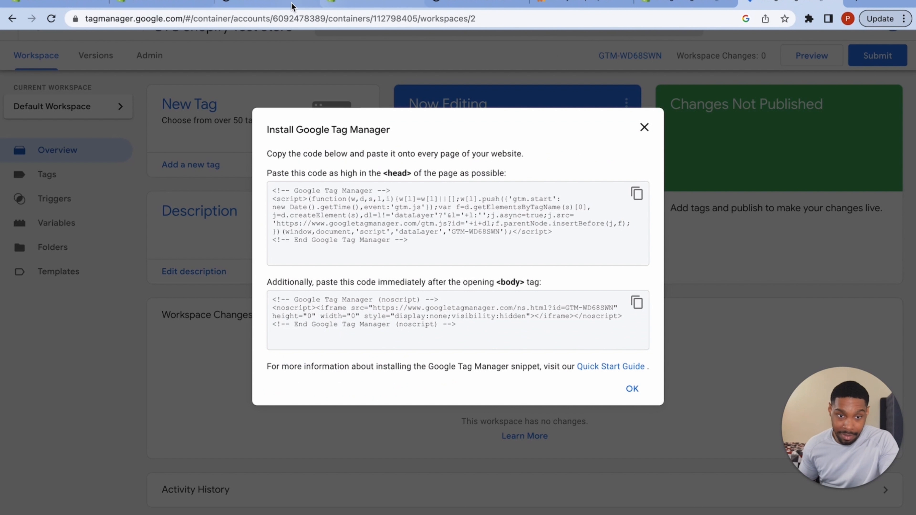
- Paste the GTM noscript snippet after the <body> tag, indent it, add a blank line, and save
left_click(276, 4)
left_click(341, 3)
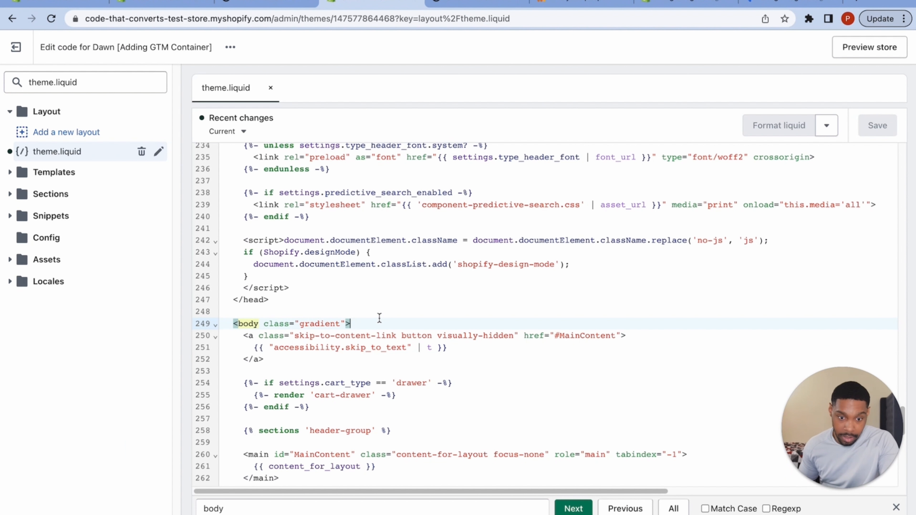
left_click(376, 331)
left_click(375, 321)
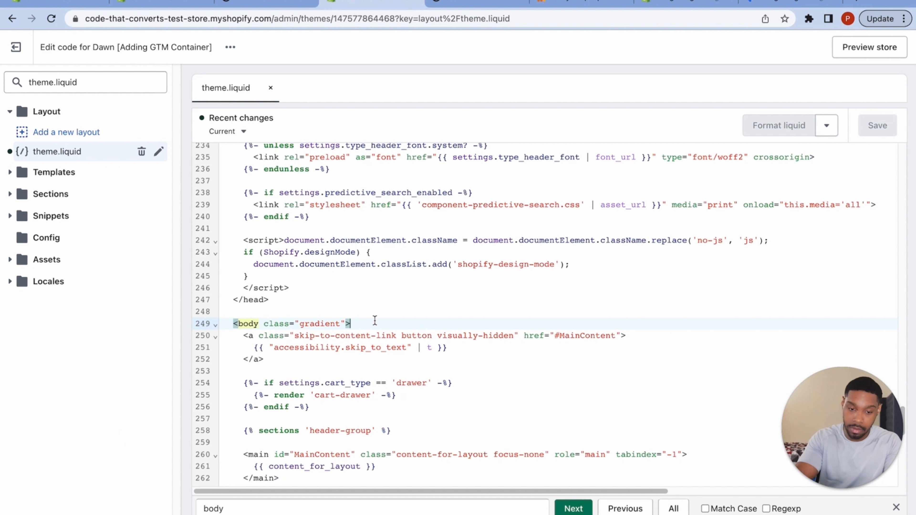
key("Escape")
key("Return")
type("<!-- Google Tag Manager (noscript) --> <noscript><iframe src=\"https://www.googletagmanager.com/ns.html?id=GTM-WD68SWN\" height=\"0\" width=\"0\" style=\"display:none;visibility:hidden\"></iframe></noscript> <!-- End Google Tag Manager (noscript) -->")
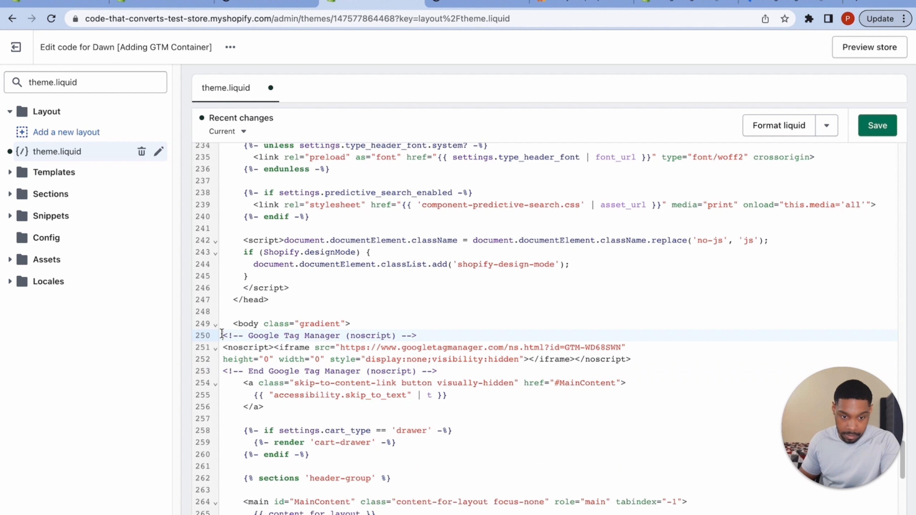
left_click_drag(221, 334, 548, 372)
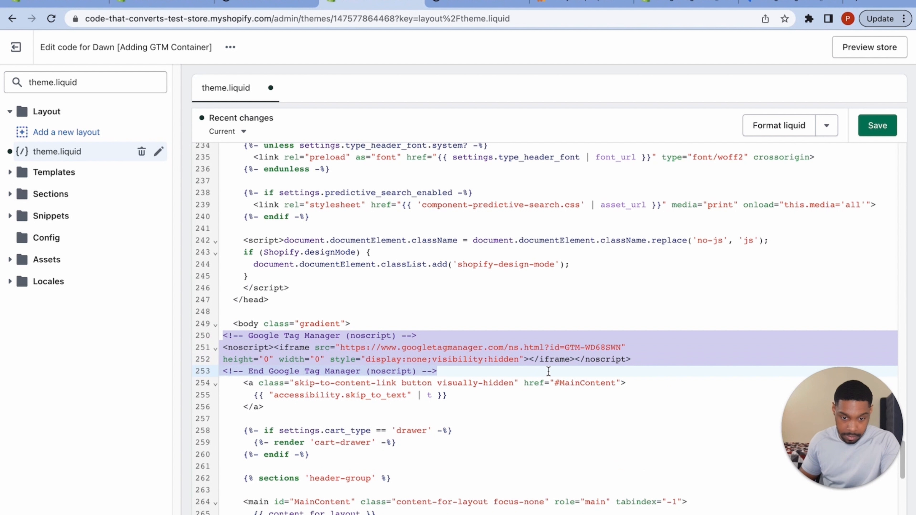
key("Tab")
key("Tab")
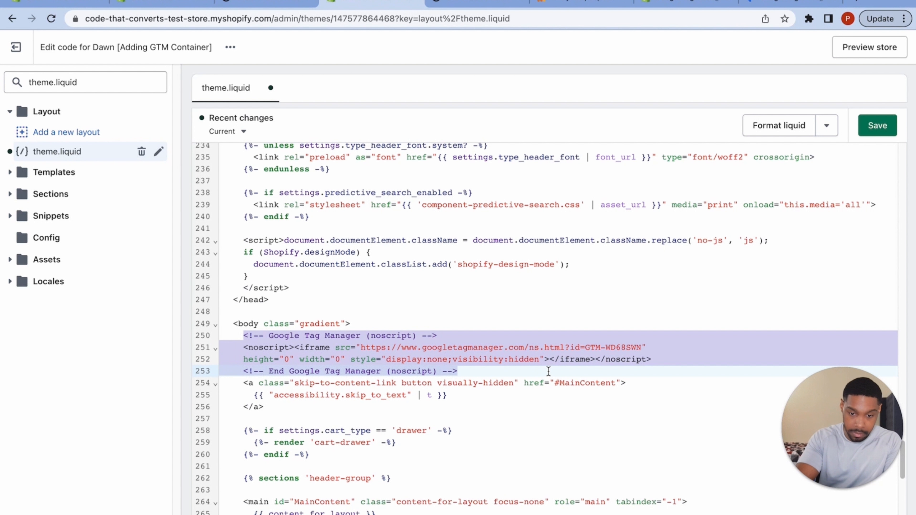
left_click(549, 372)
key("Return")
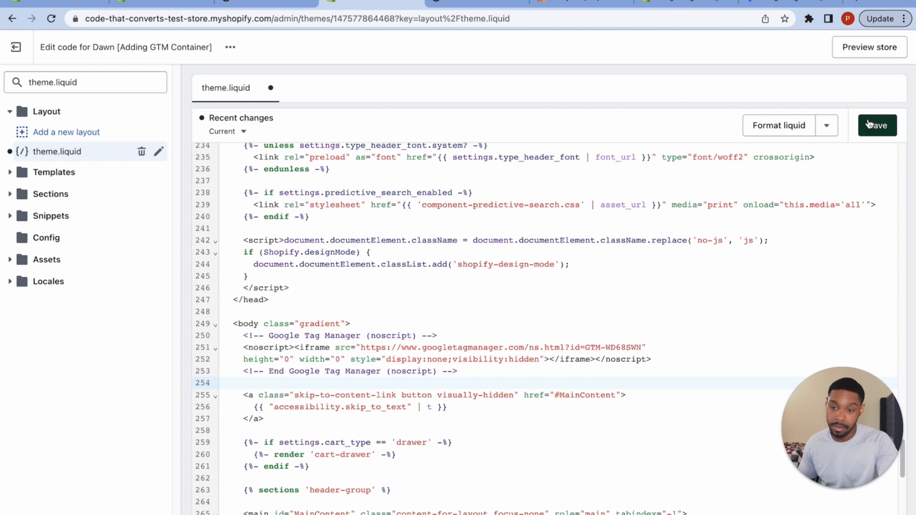
left_click(877, 126)
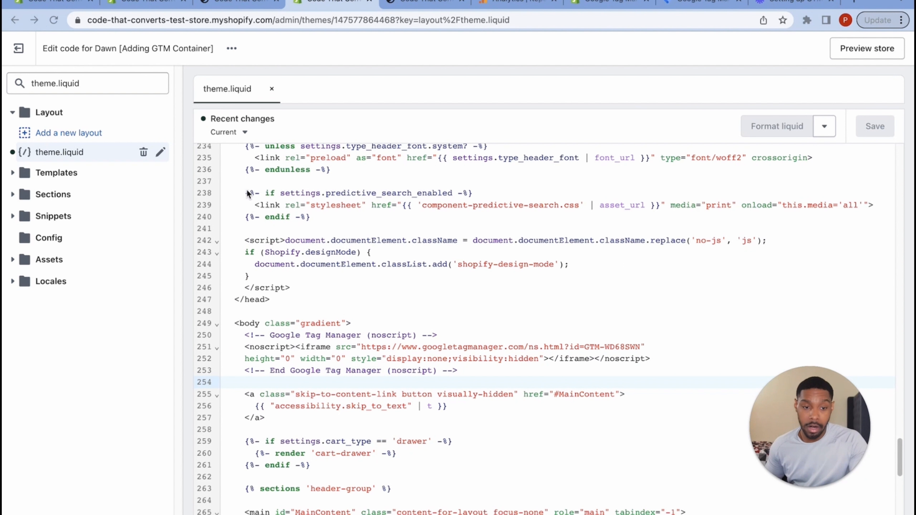
- Preview the Dawn [Adding GTM Container] theme's storefront from the themes list
left_click(17, 50)
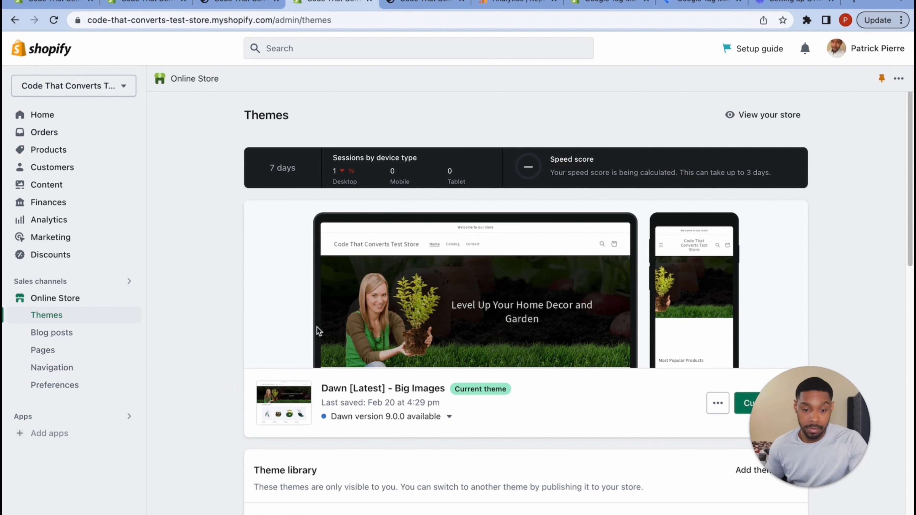
scroll(319, 331, "down", 5)
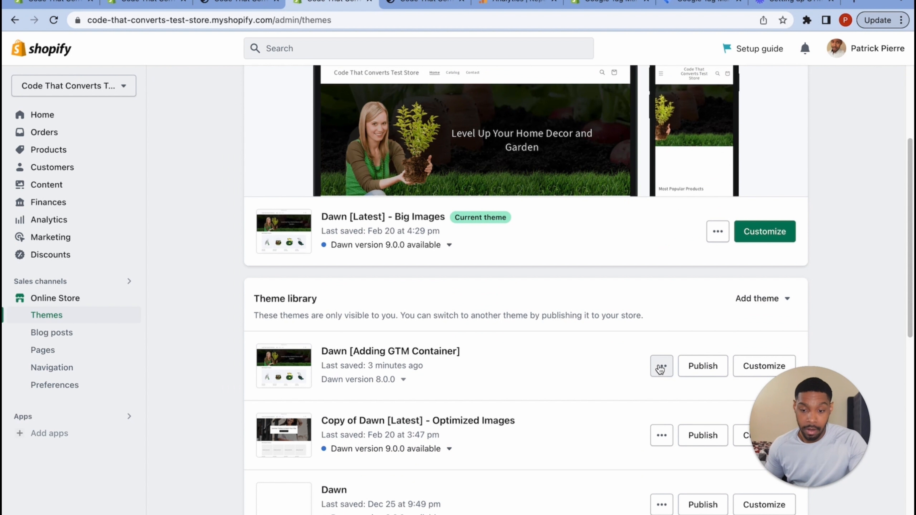
left_click(661, 366)
left_click(575, 169)
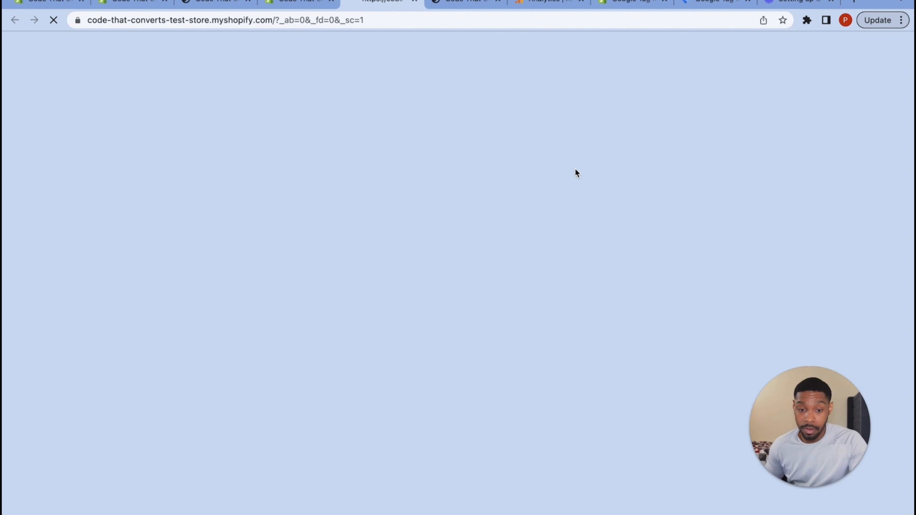
scroll(576, 280, "down", 1)
scroll(576, 280, "down", 15)
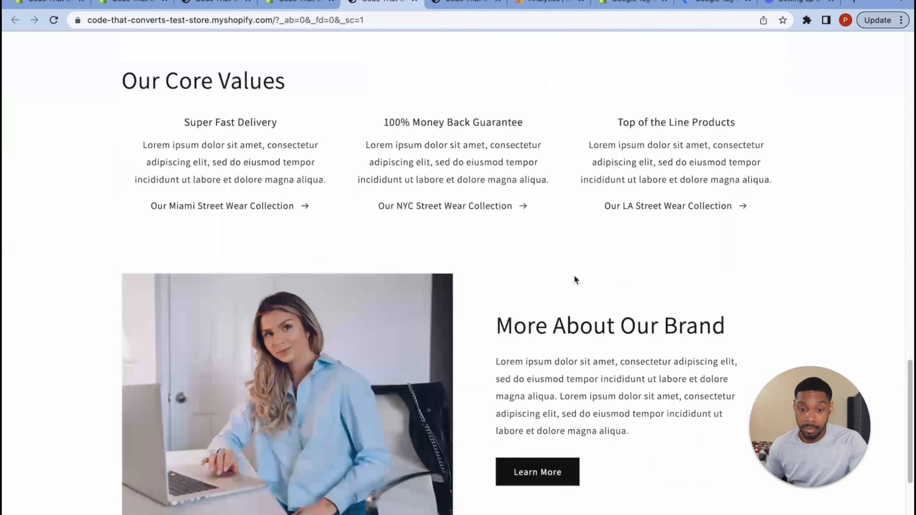
scroll(576, 278, "up", 5)
scroll(575, 280, "up", 10)
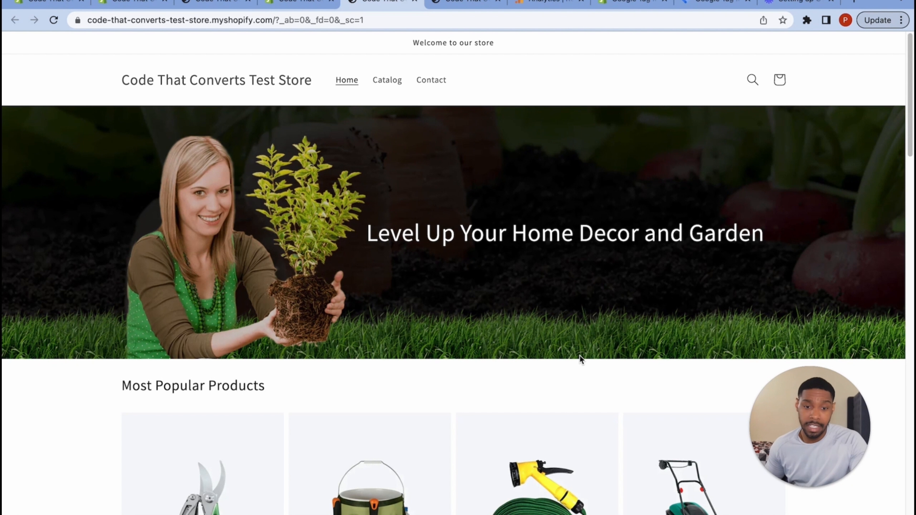
- Publish Dawn [Adding GTM Container] and confirm it as the store's current theme
left_click(300, 3)
left_click(511, 342)
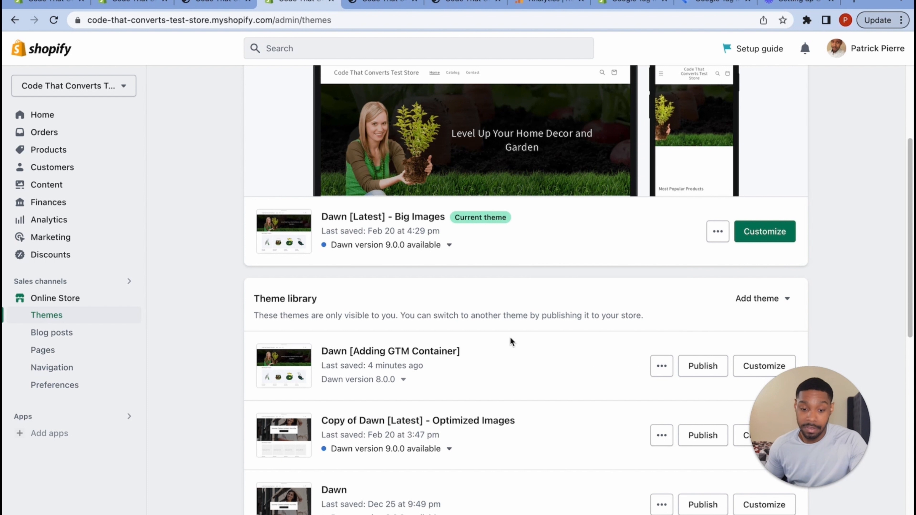
left_click(705, 366)
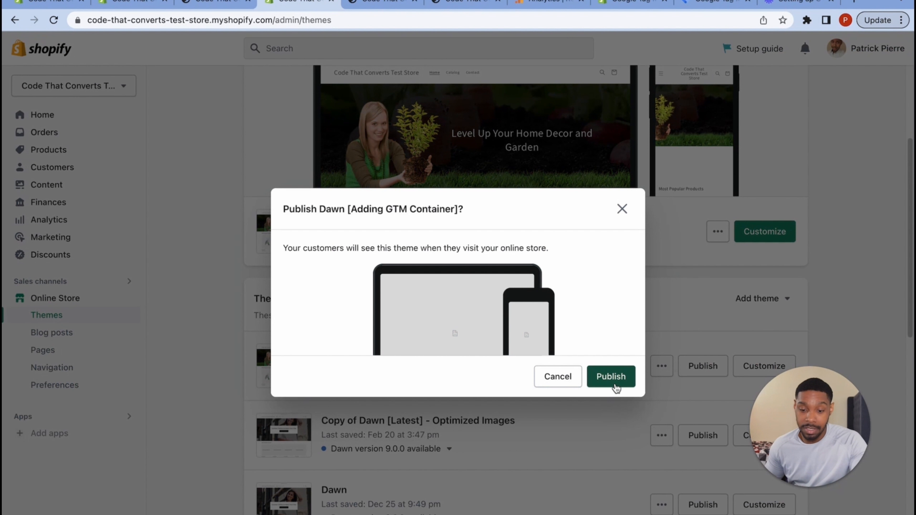
left_click(615, 383)
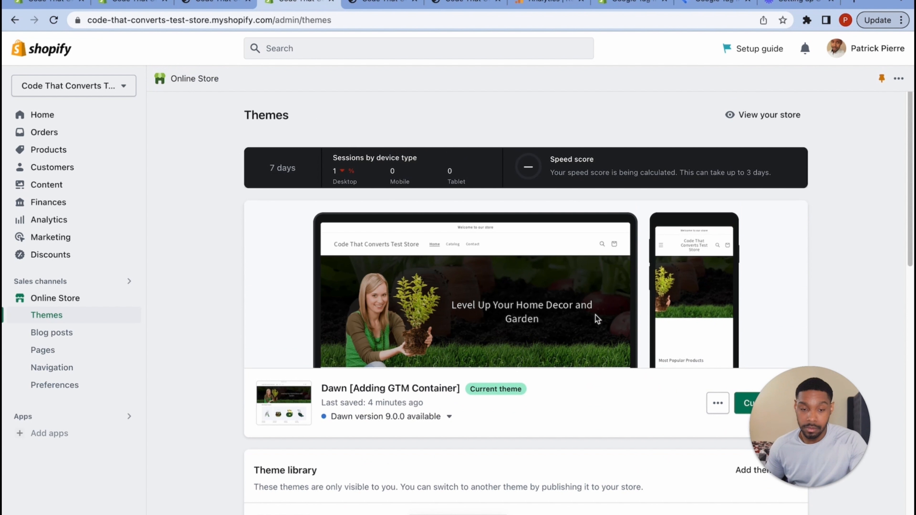
left_click(209, 3)
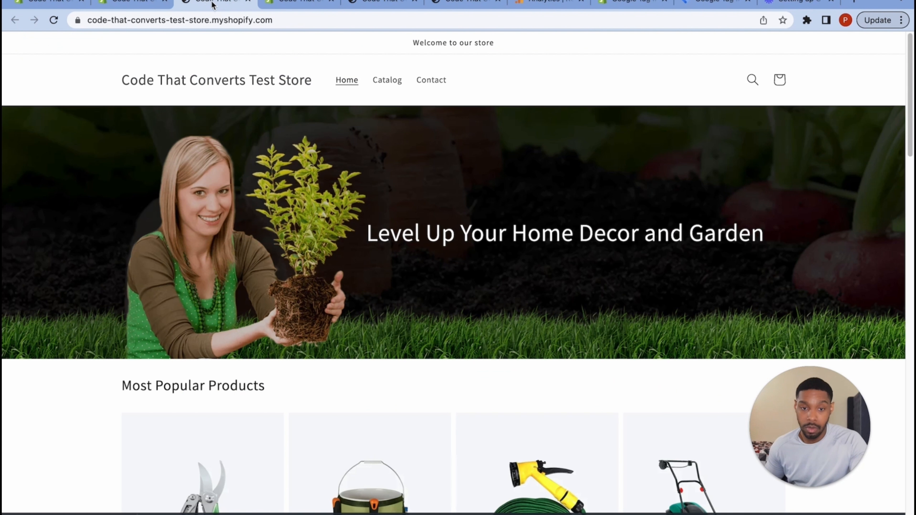
left_click(388, 4)
left_click(545, 2)
- Start GTM Preview, paste the store's web address as the website URL, and connect Tag Assistant
left_click(630, 3)
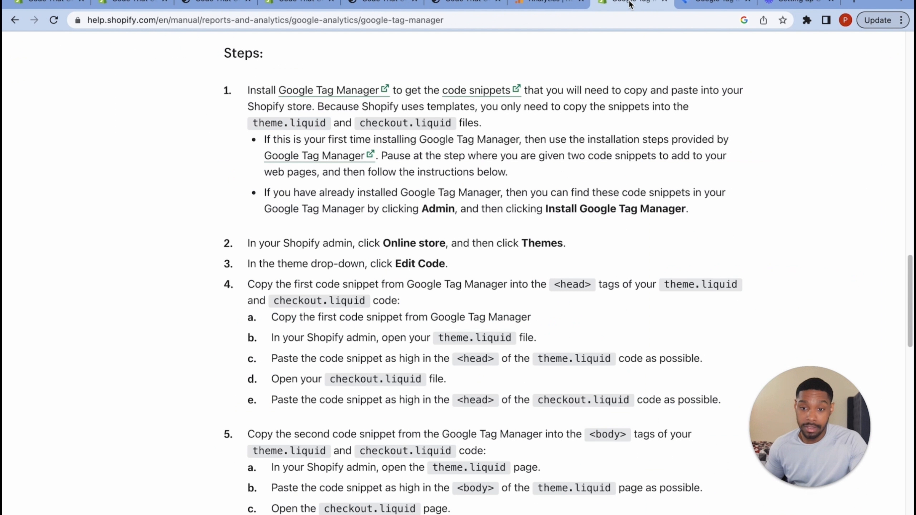
left_click(719, 7)
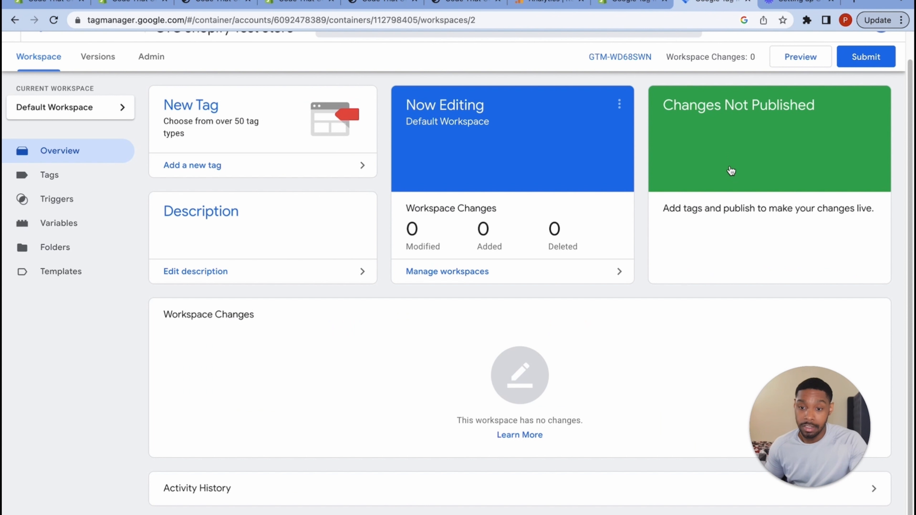
scroll(530, 168, "up", 2)
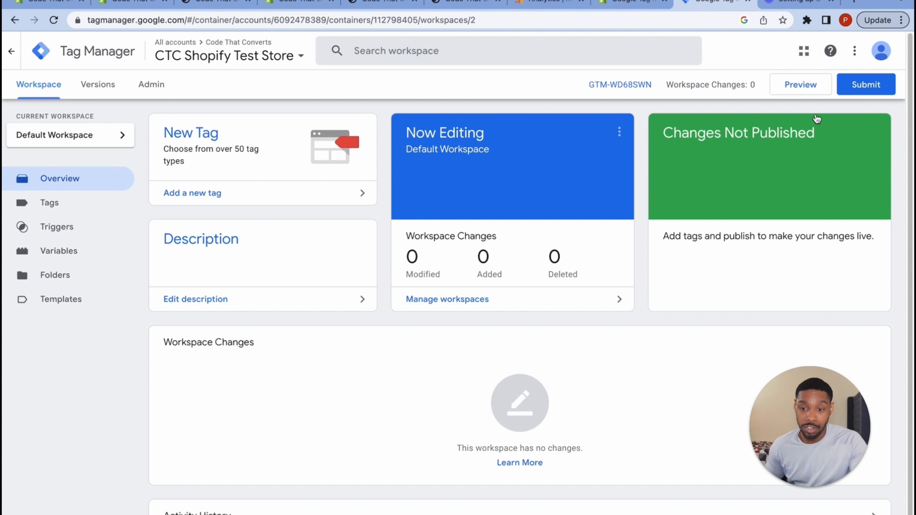
left_click(795, 91)
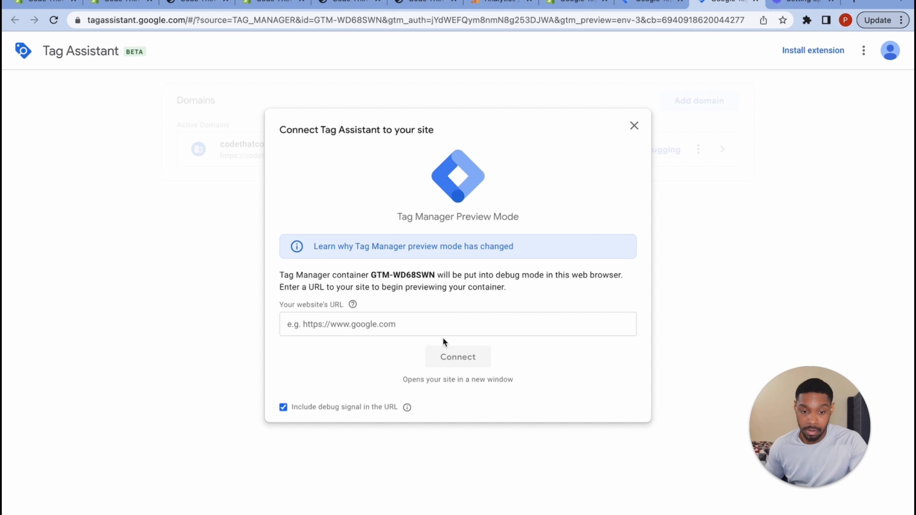
left_click(442, 328)
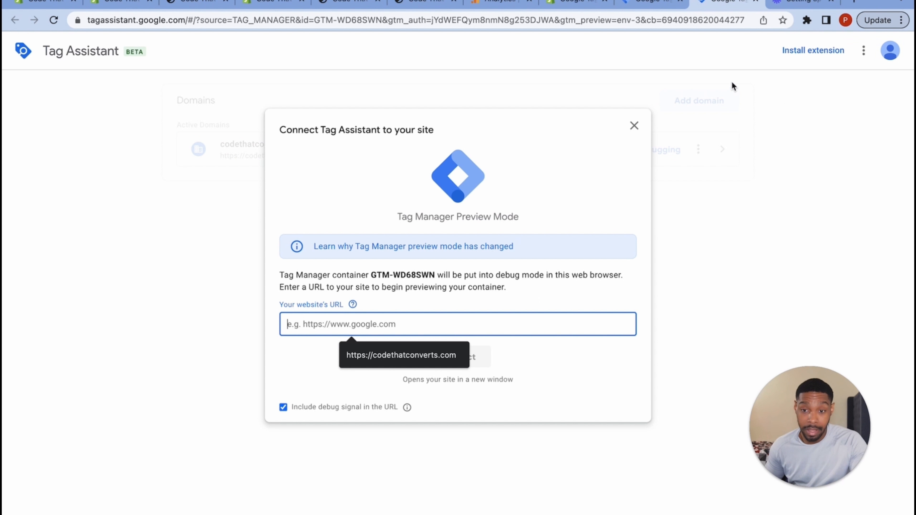
left_click(187, 2)
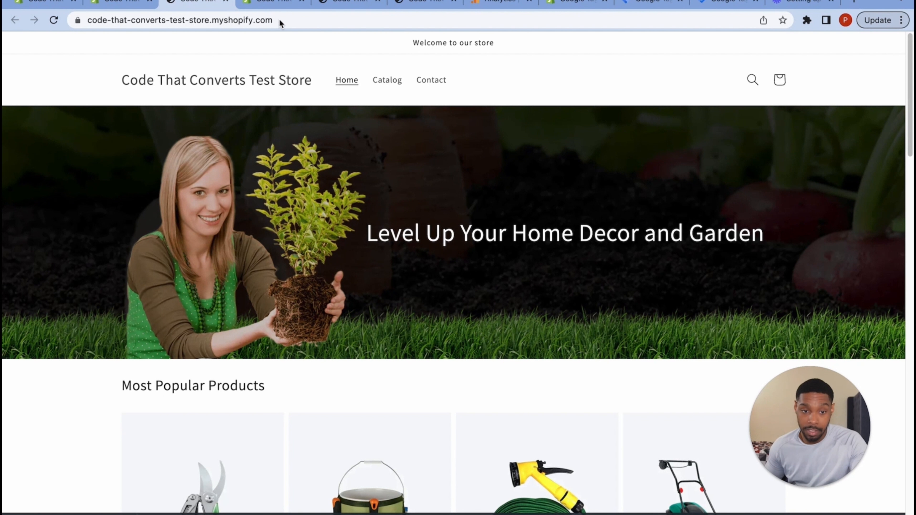
left_click_drag(282, 22, 57, 23)
key("super+c")
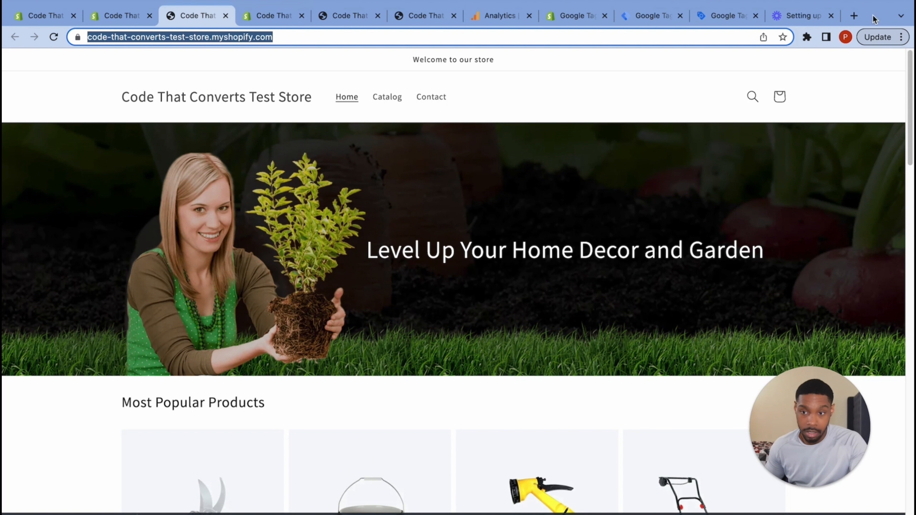
left_click(726, 2)
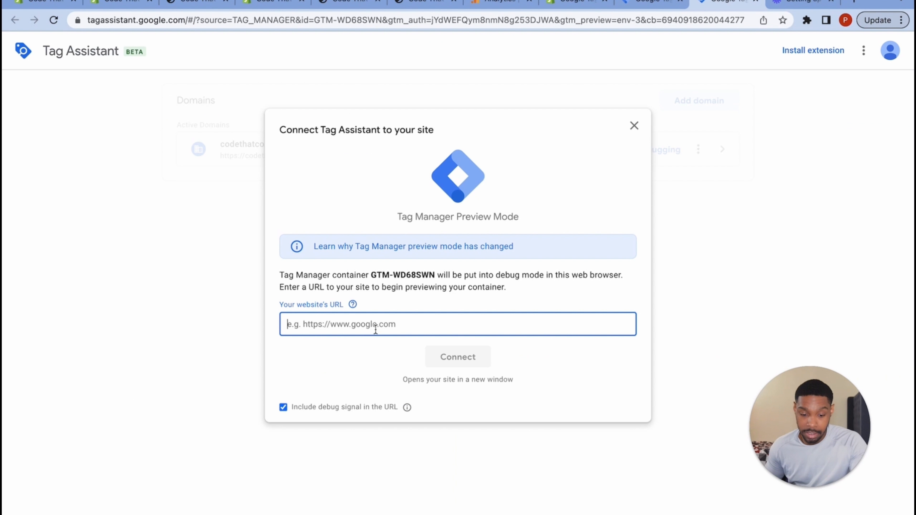
key("super+v")
left_click(458, 357)
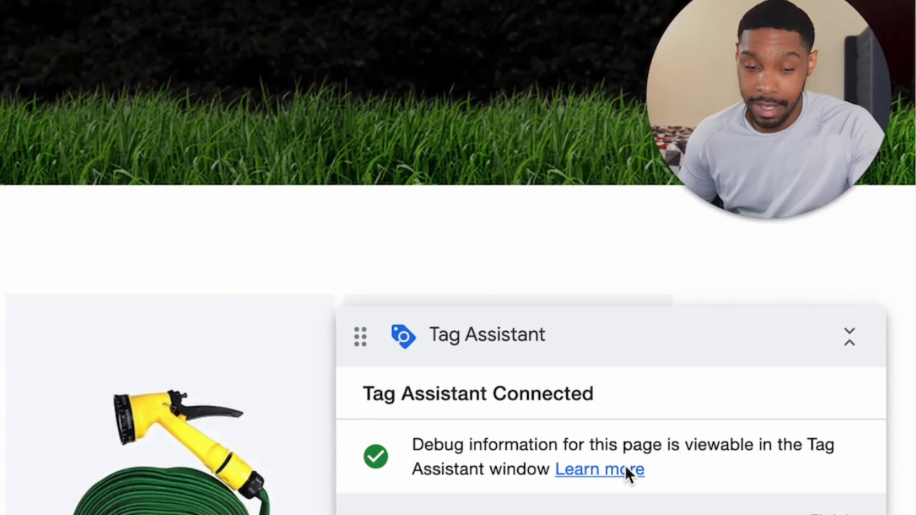
- Open the Garden Tool Set product page, then the store's empty shopping cart
scroll(335, 344, "down", 5)
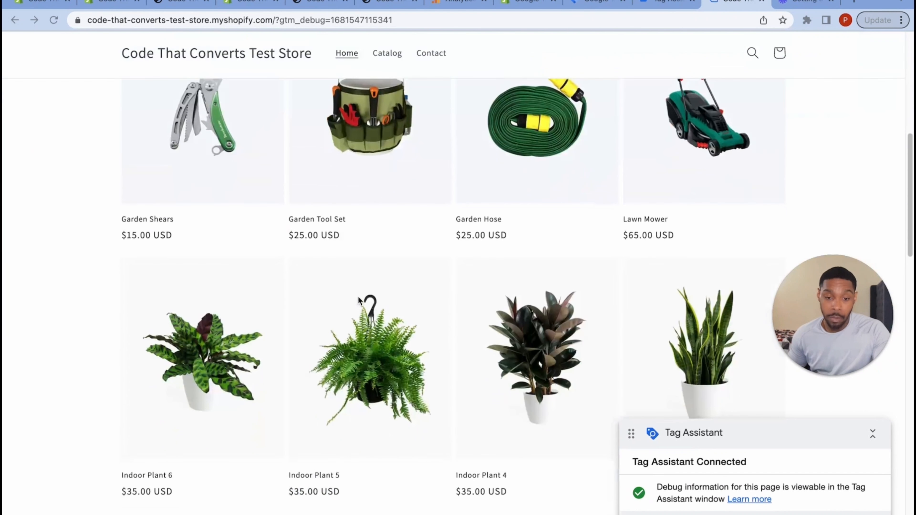
scroll(374, 264, "up", 5)
left_click(372, 290)
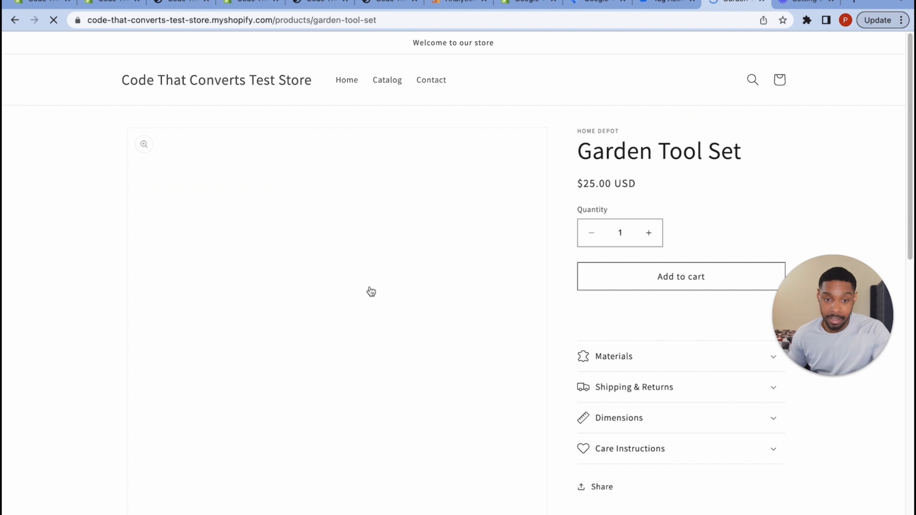
scroll(541, 325, "down", 2)
scroll(541, 324, "up", 2)
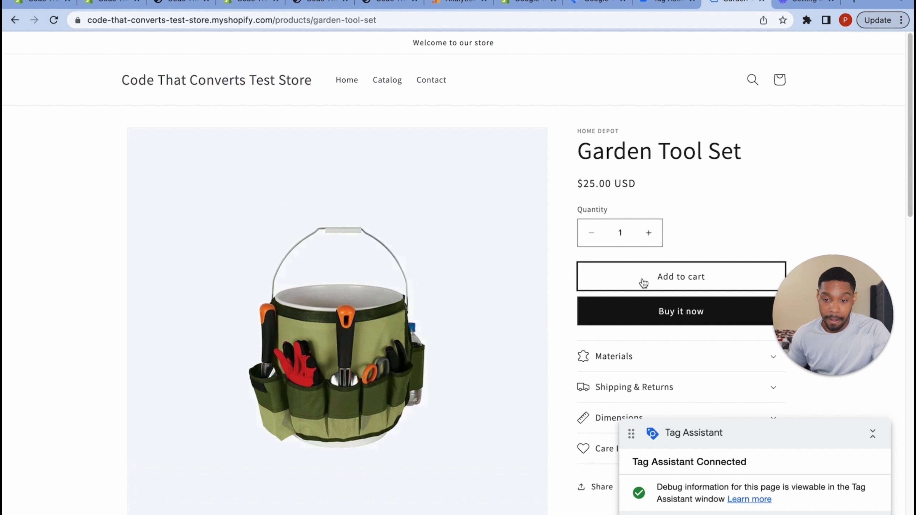
scroll(616, 316, "down", 10)
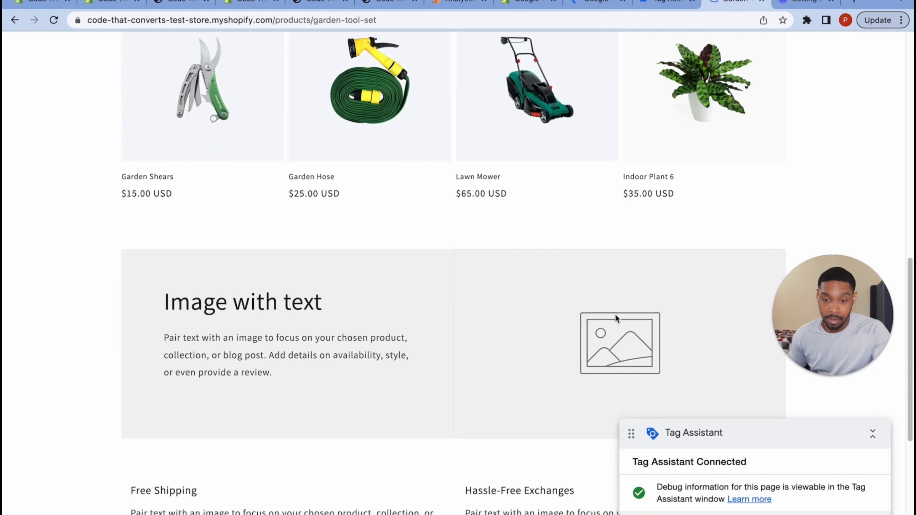
scroll(616, 316, "up", 10)
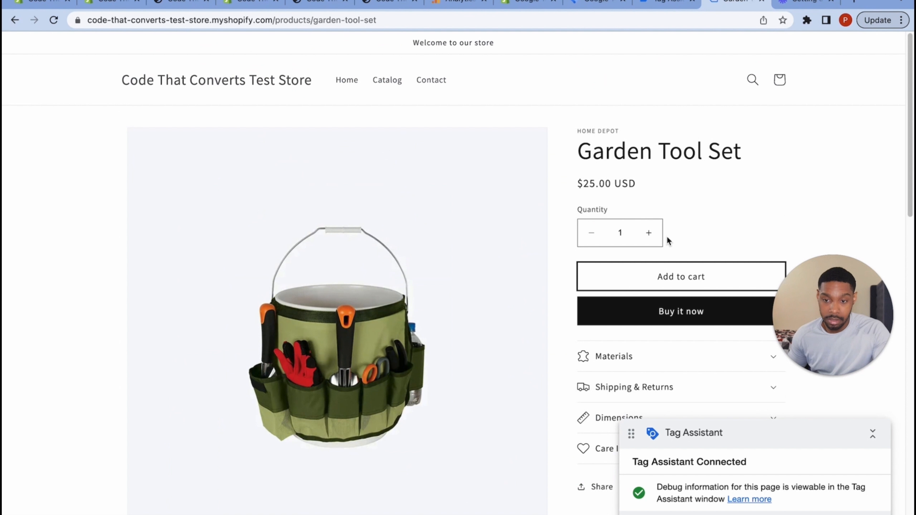
left_click(779, 82)
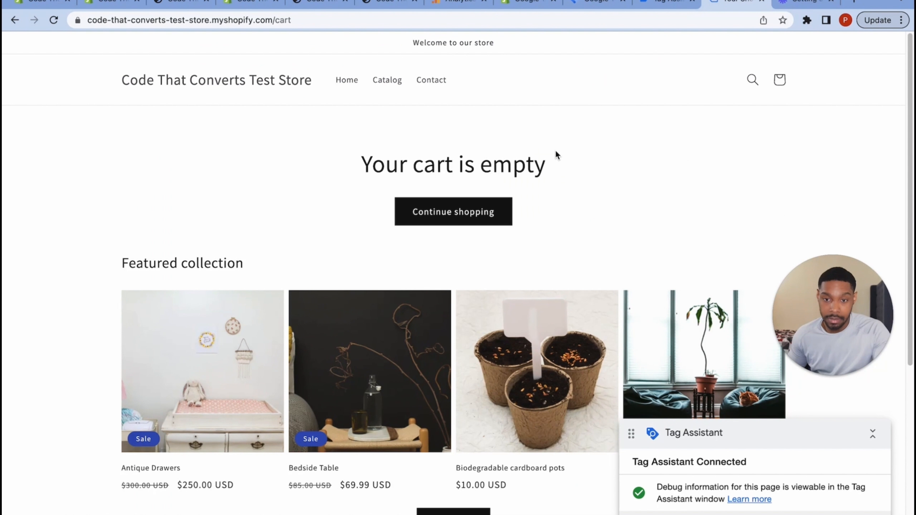
- Dismiss Tag Assistant's Connected dialog and review the events for the Code That Converts Test Store home page
left_click(653, 18)
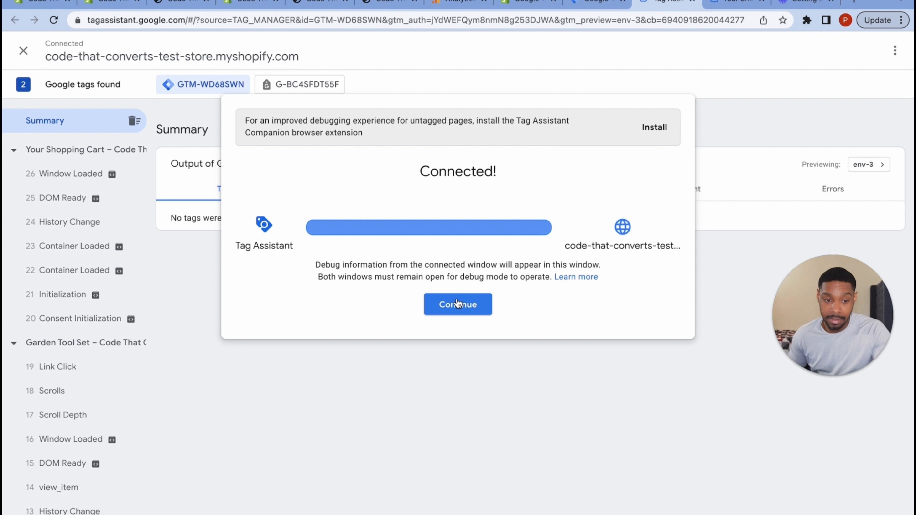
left_click(457, 303)
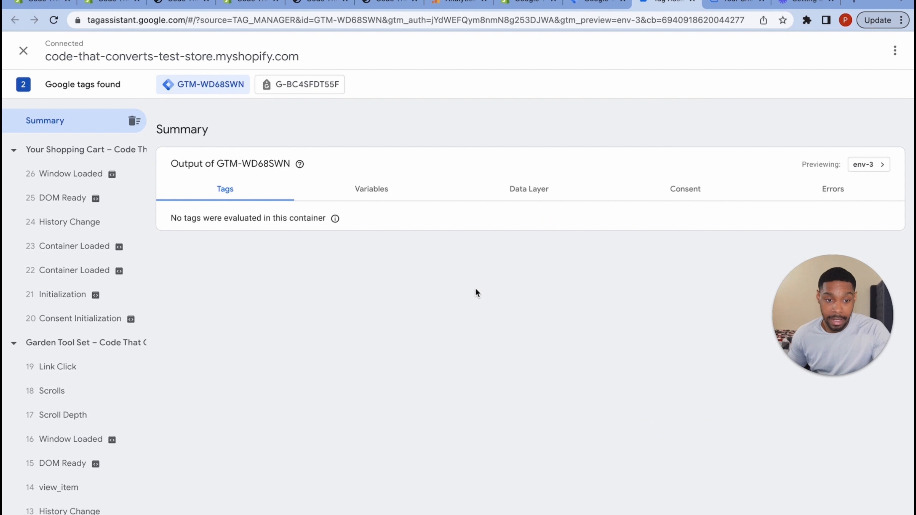
mouse_move(96, 299)
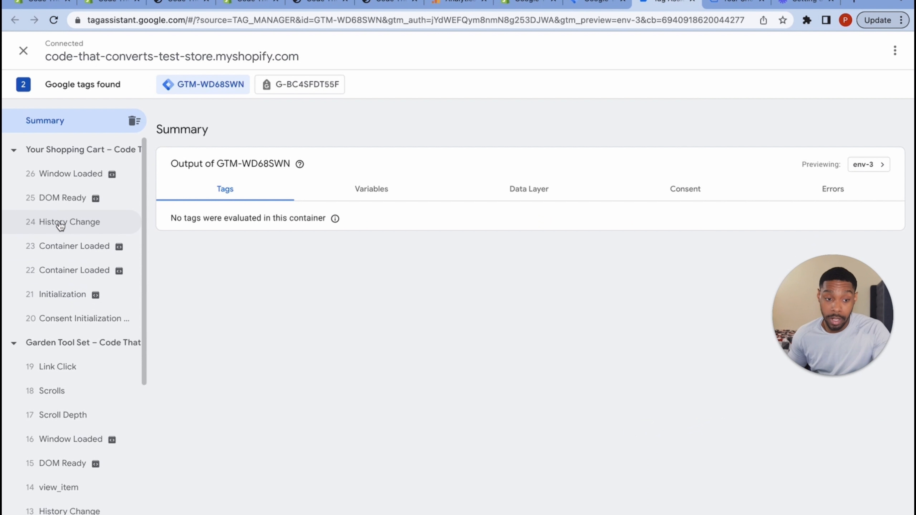
scroll(58, 354, "down", 8)
left_click(57, 353)
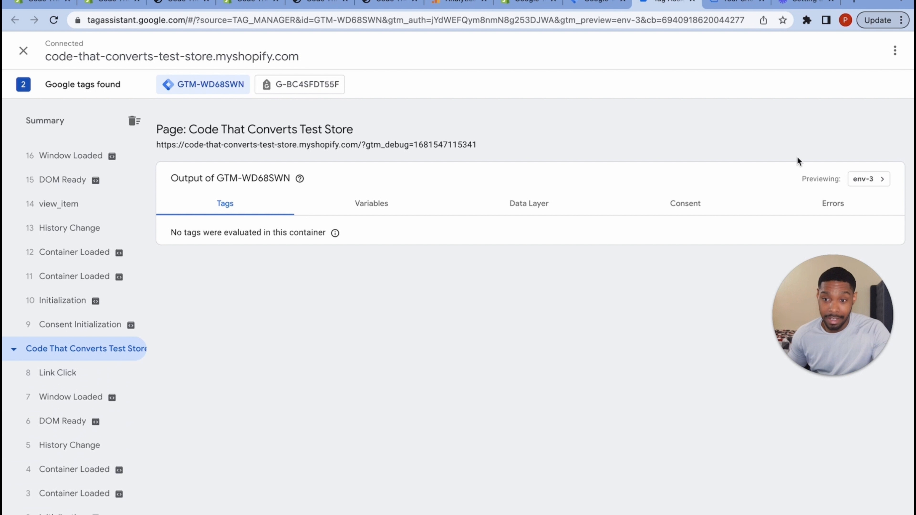
- Review the Garden Tool Set and Your Shopping Cart page events, then return to the store's cart page
left_click(726, 5)
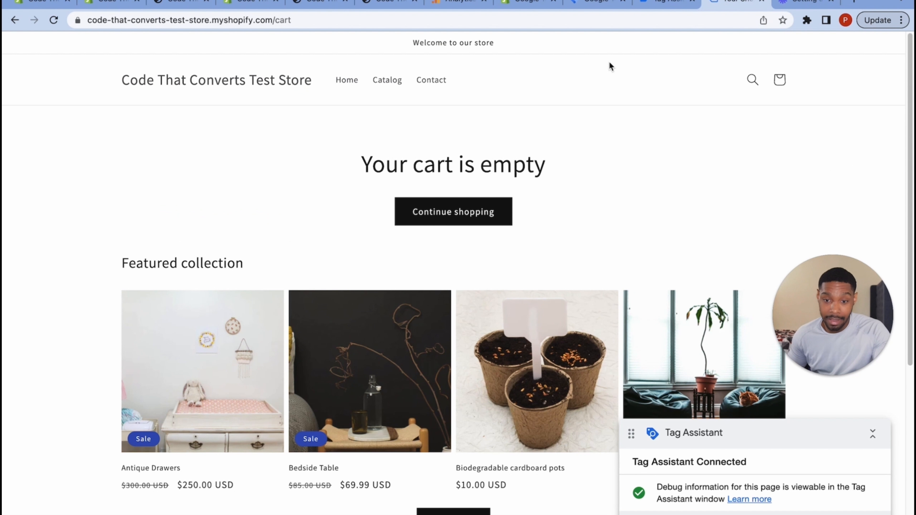
left_click(650, 6)
scroll(60, 401, "up", 3)
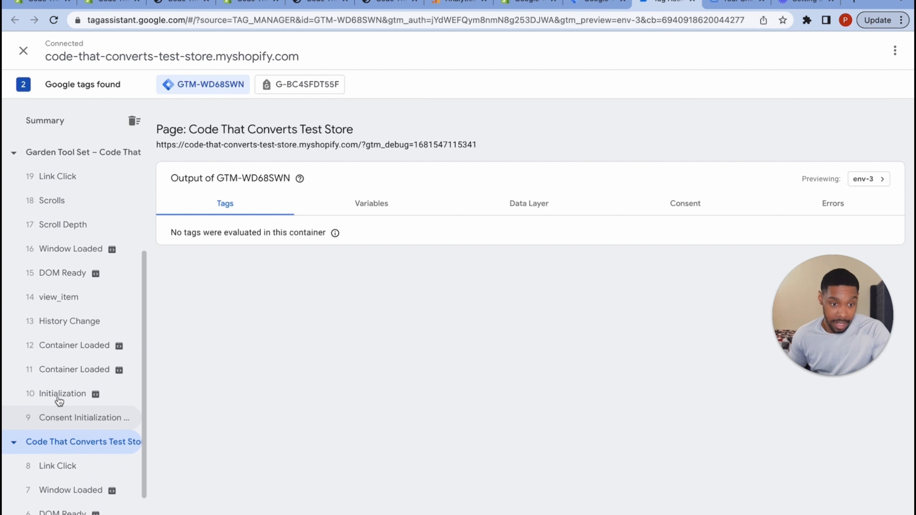
scroll(59, 401, "up", 2)
left_click(96, 218)
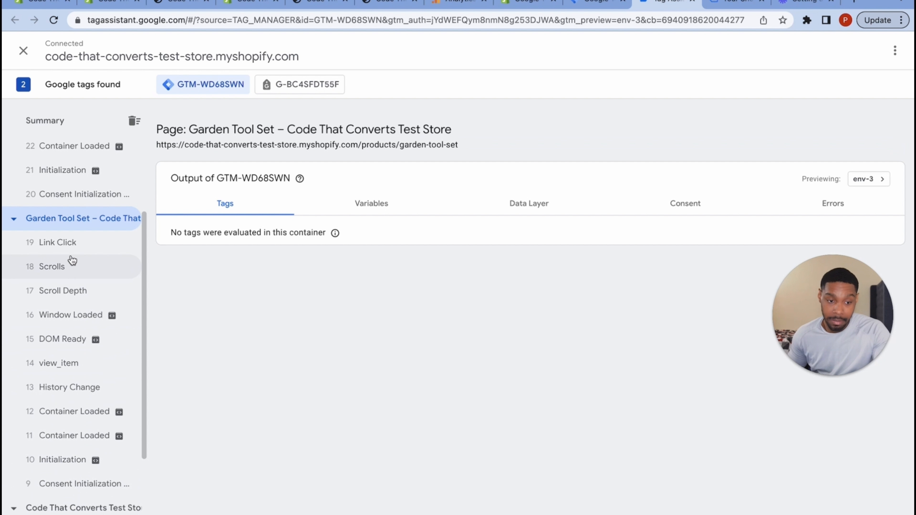
scroll(75, 243, "up", 3)
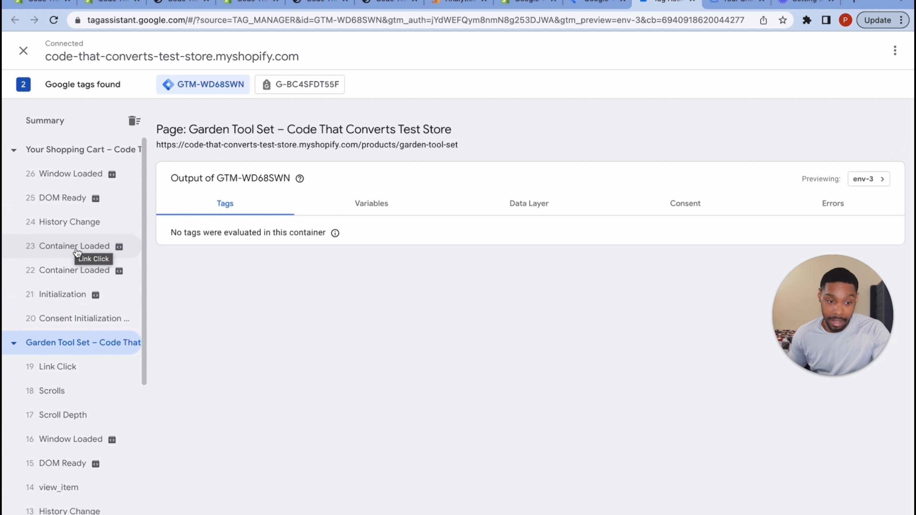
left_click(77, 157)
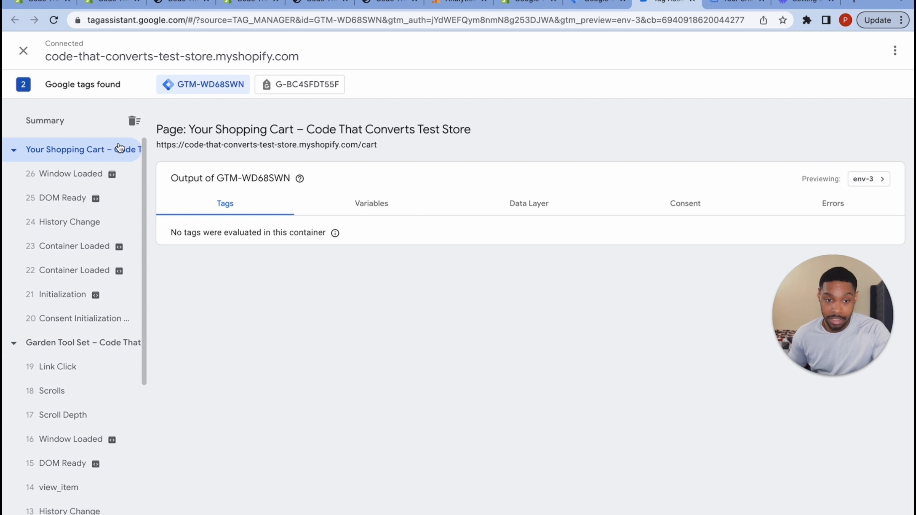
left_click(726, 10)
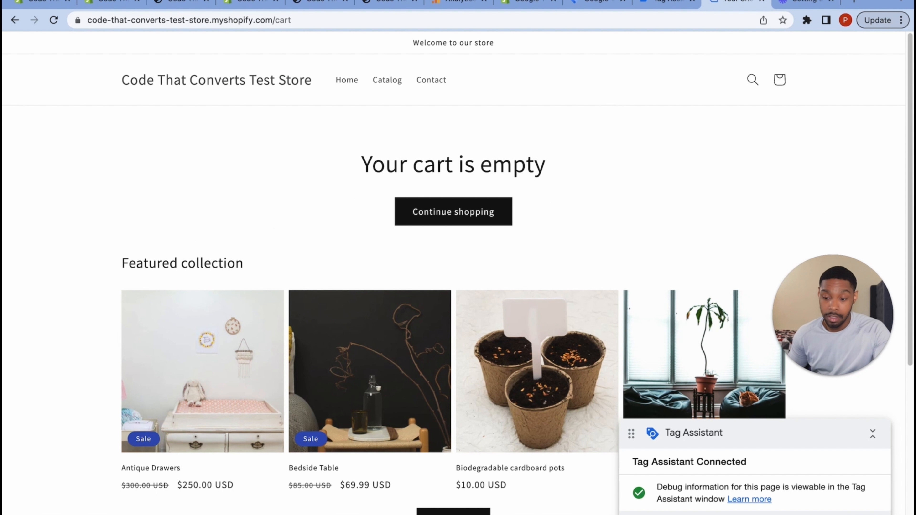
- Close the cart page, end the Tag Assistant debug session, and go to Google Analytics Admin
key("super+w")
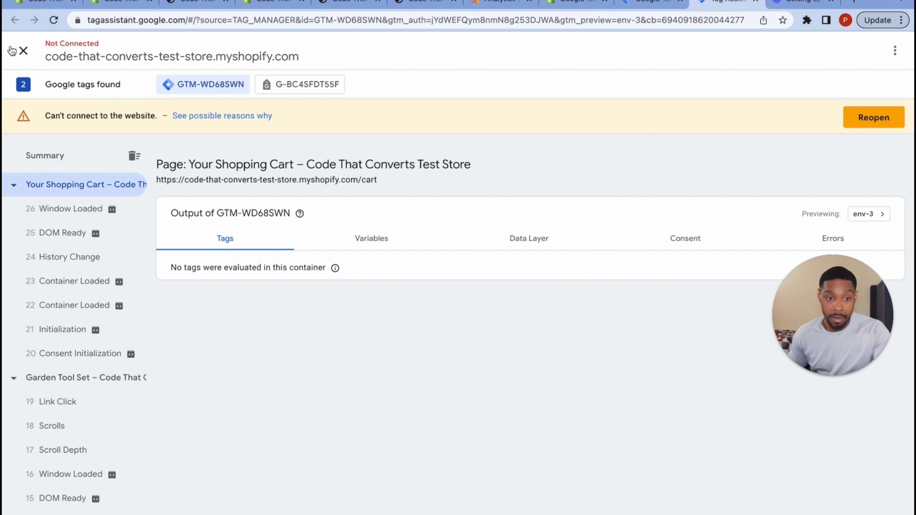
left_click(22, 51)
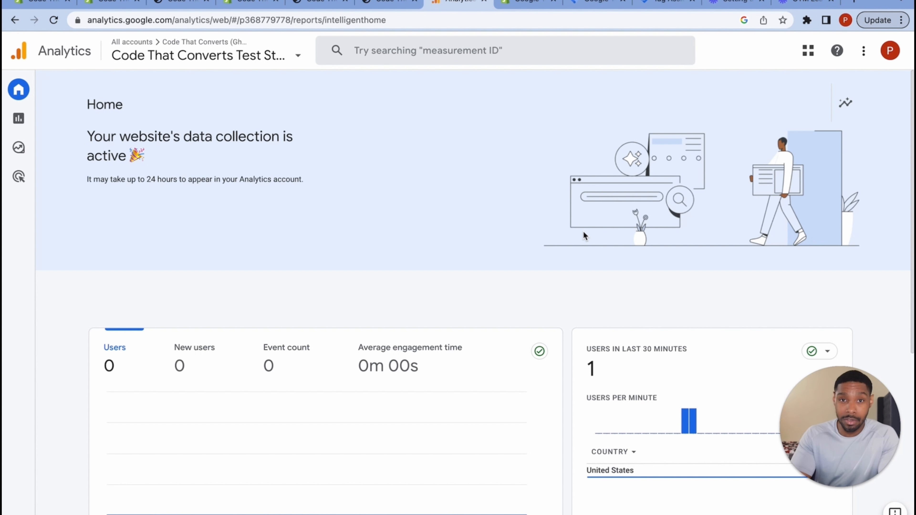
mouse_move(22, 126)
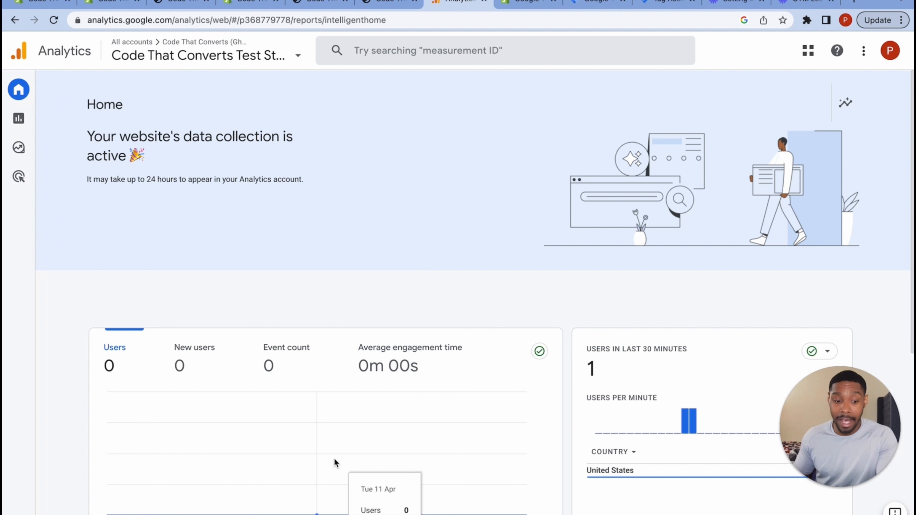
left_click(19, 514)
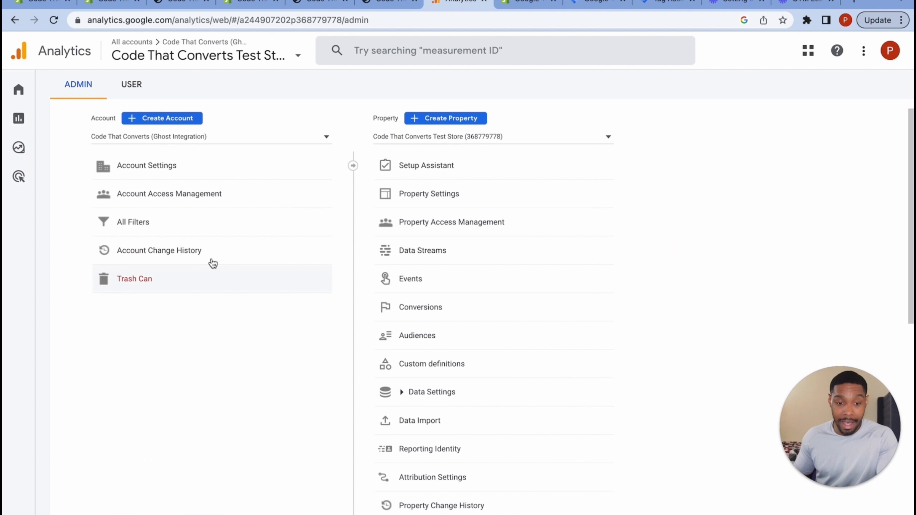
- Review the CTC Shopify Store web stream's enhanced measurement events under Property Settings > Data Streams, then close it
left_click(437, 198)
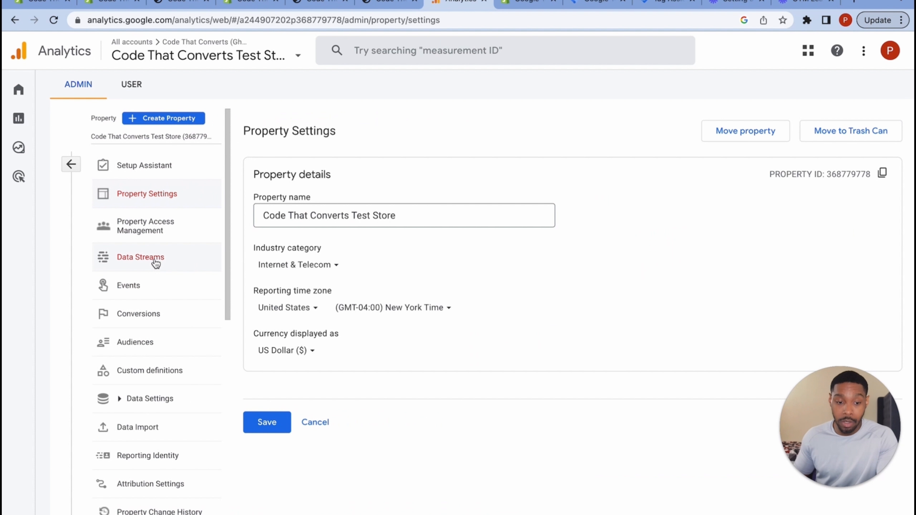
left_click(156, 264)
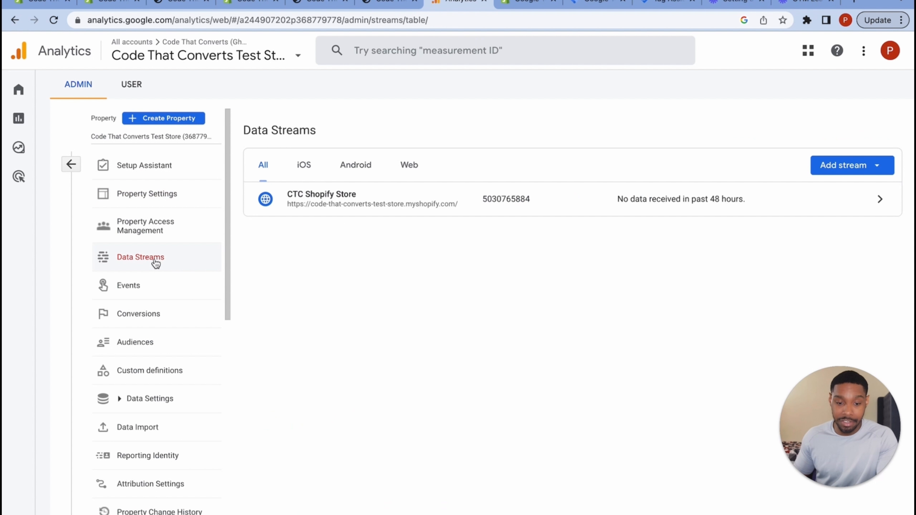
left_click(486, 201)
left_click(523, 407)
scroll(624, 351, "down", 1)
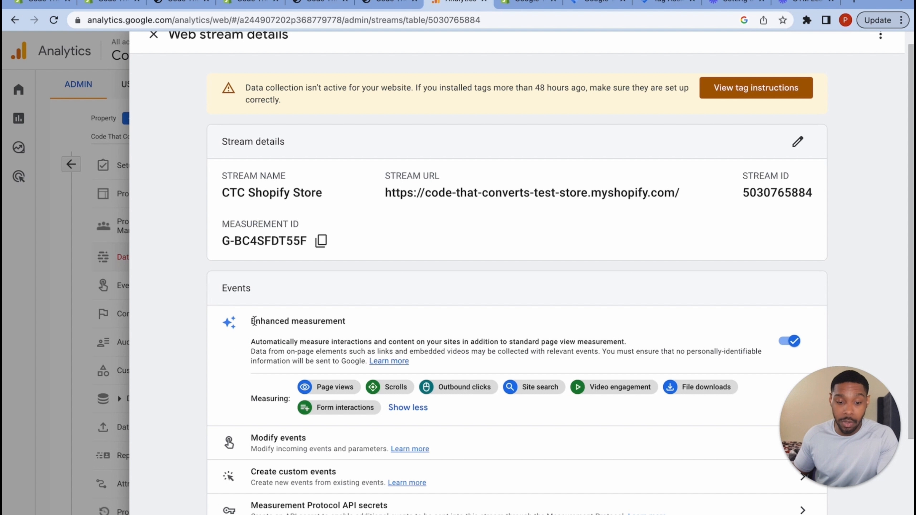
left_click_drag(251, 323, 352, 321)
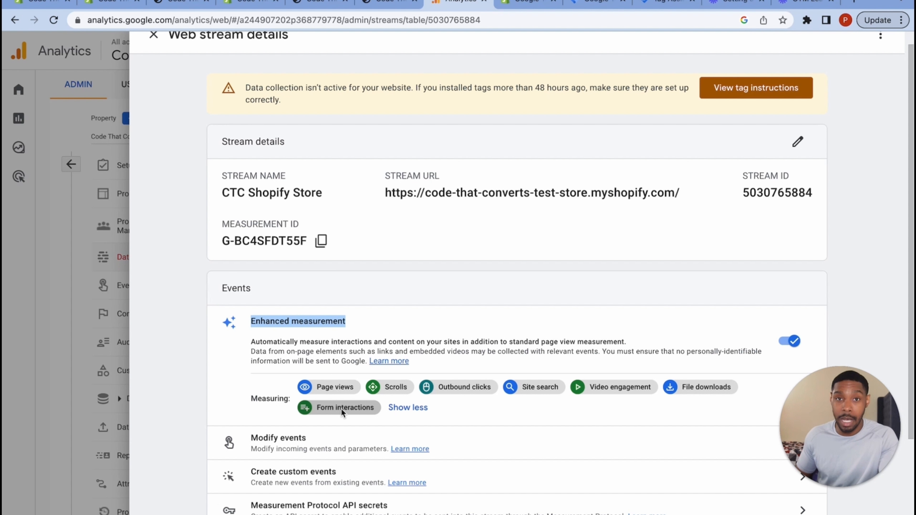
left_click(153, 34)
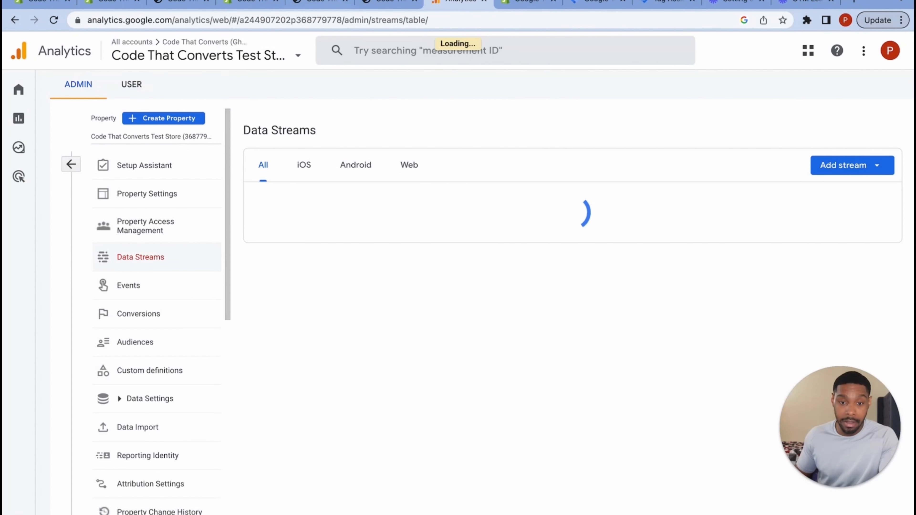
- Reload the storefront to see the Home & Garden Favorites announcement bar, then go back to the admin Themes page
left_click(379, 3)
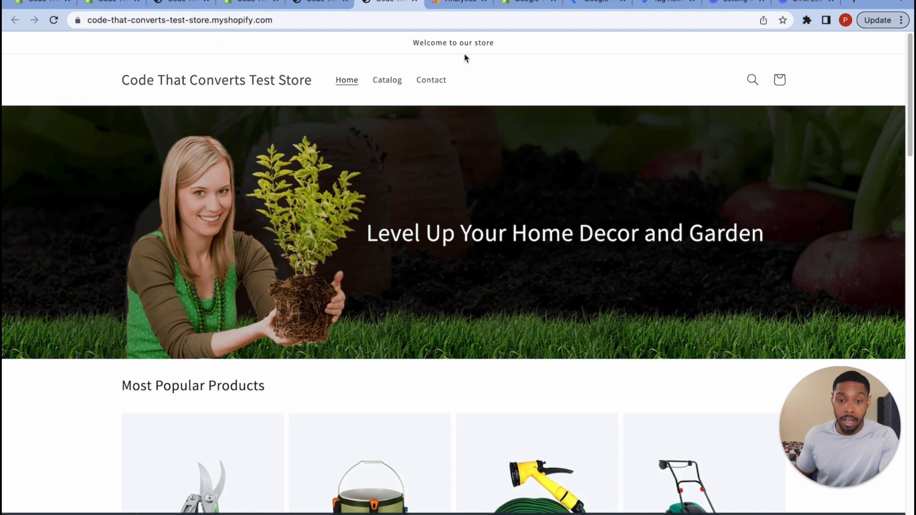
left_click(329, 5)
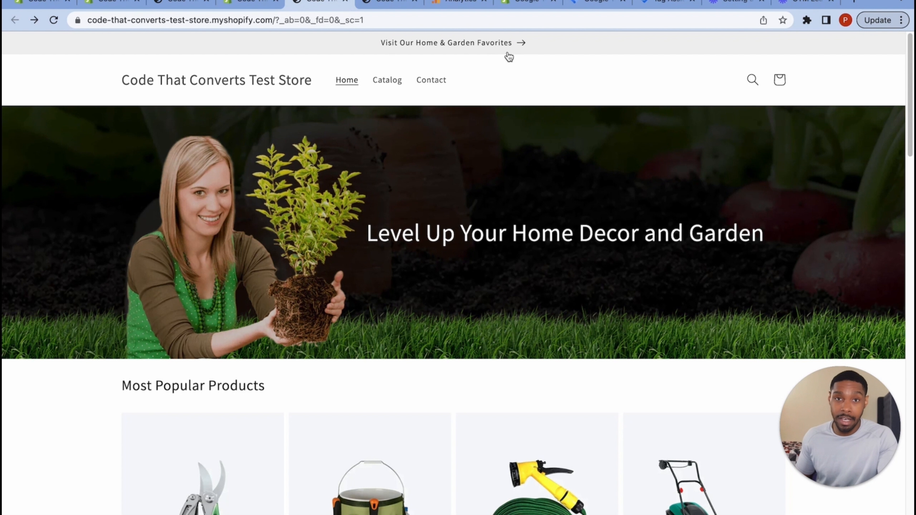
left_click(252, 2)
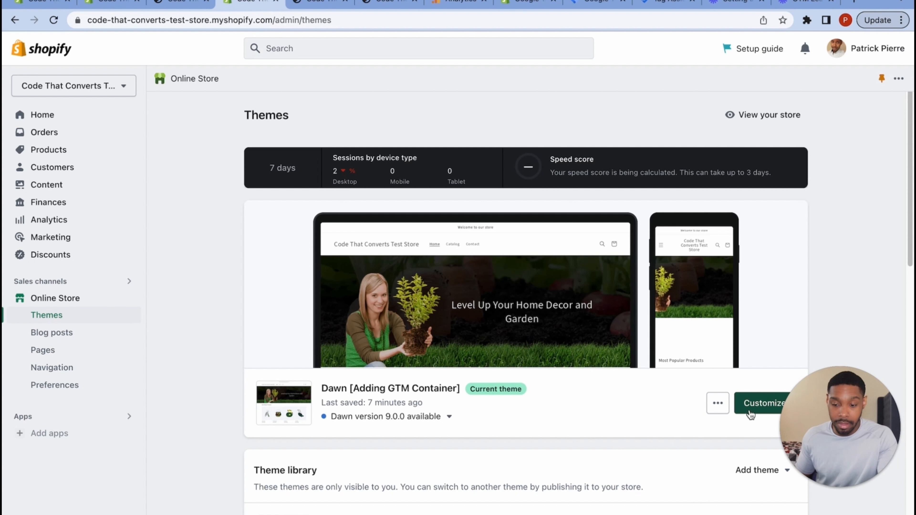
- Inspect the Announcement bar block's text and Home & Garden Favorites link in the Dawn theme editor, then return to the storefront
left_click(751, 413)
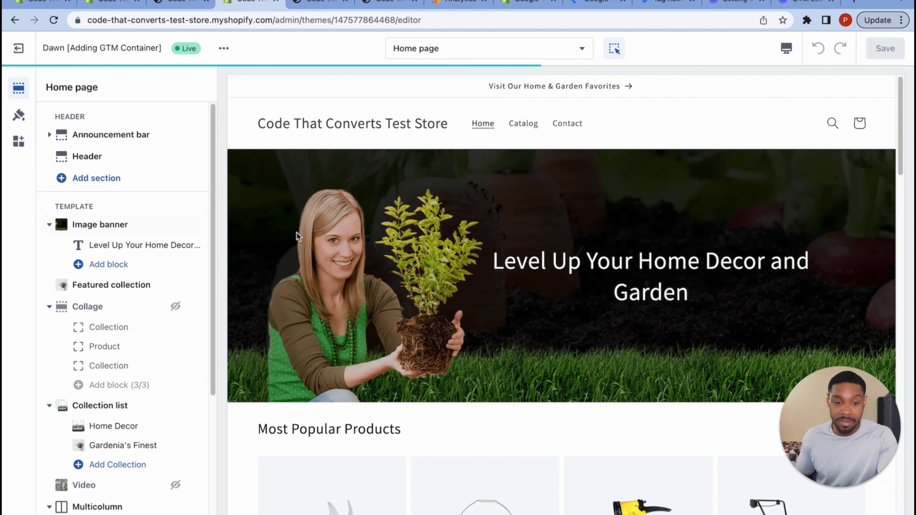
left_click(110, 139)
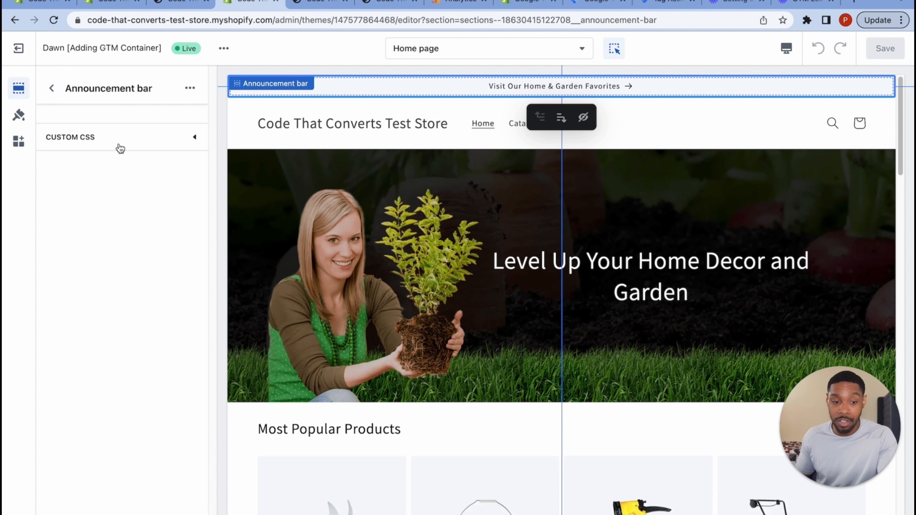
left_click(55, 92)
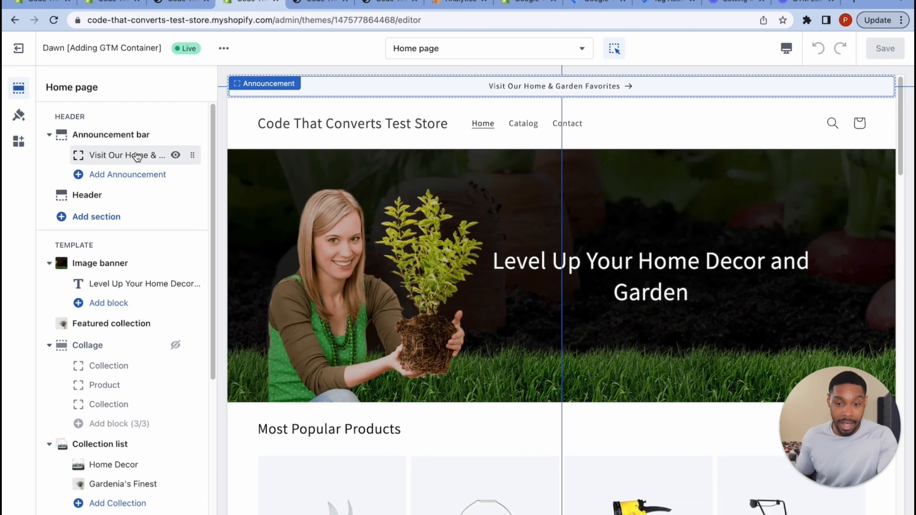
left_click(137, 156)
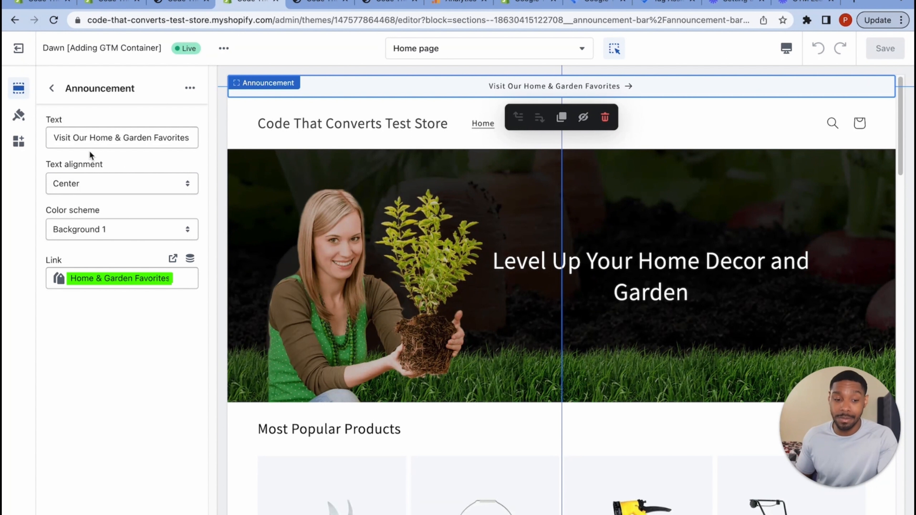
left_click(329, 6)
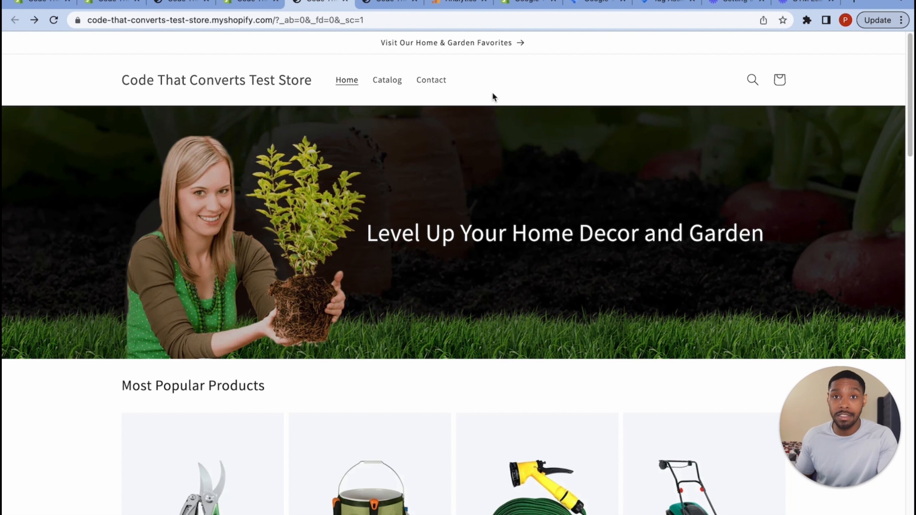
- Follow the Home & Garden Favorites announcement, then return home and scroll through the products and collections
left_click(480, 51)
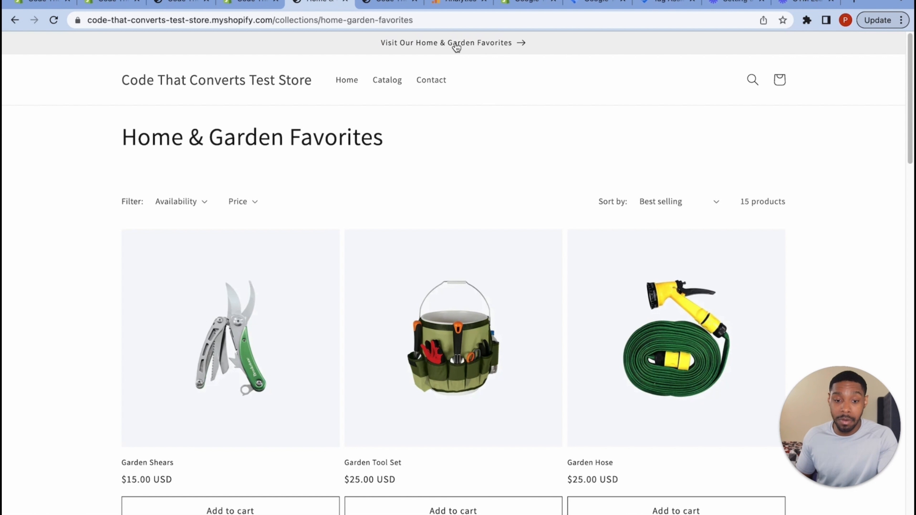
left_click(236, 83)
scroll(297, 319, "down", 10)
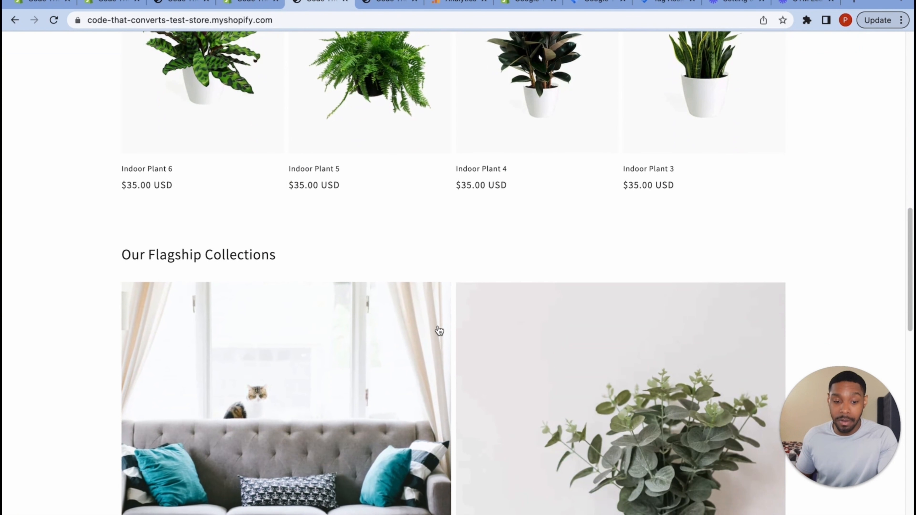
scroll(439, 331, "down", 15)
scroll(438, 329, "up", 15)
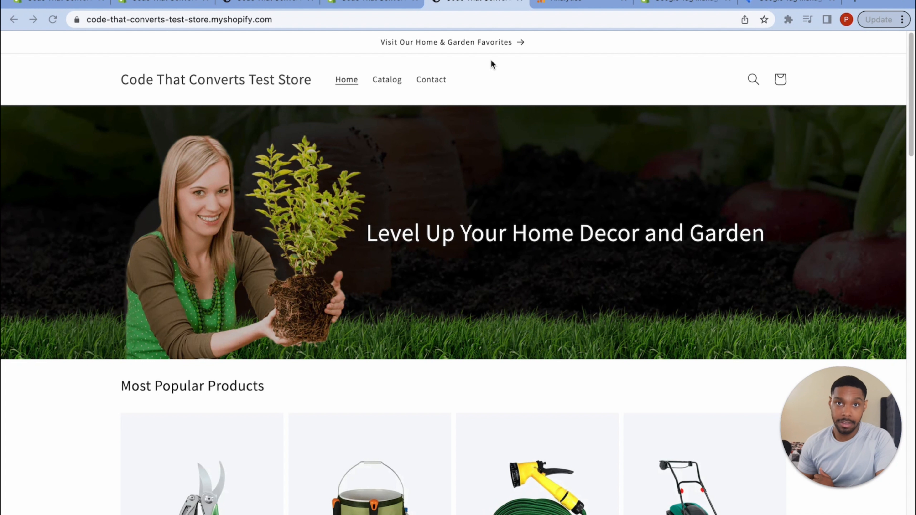
- Search Google for 'Elevar GTM event builder' and confirm its Chrome Web Store listing shows it installed
key("super+t")
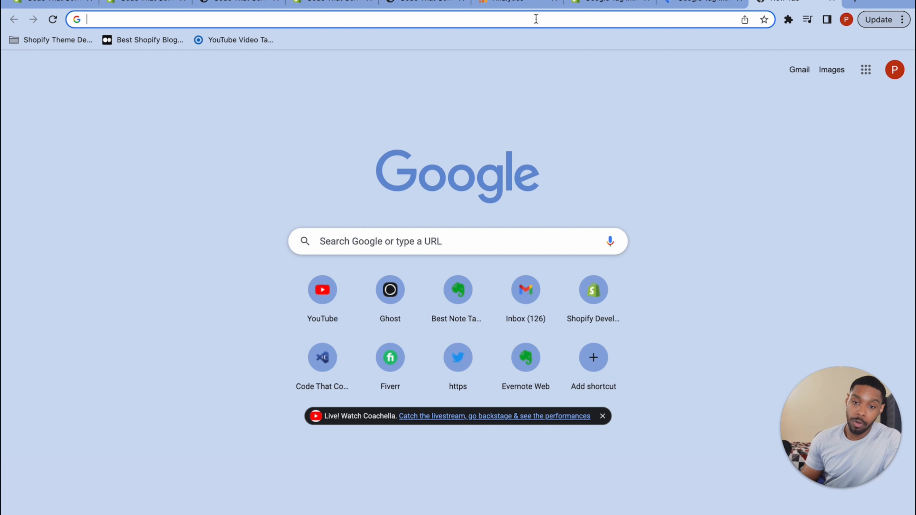
left_click(536, 19)
type("eLE")
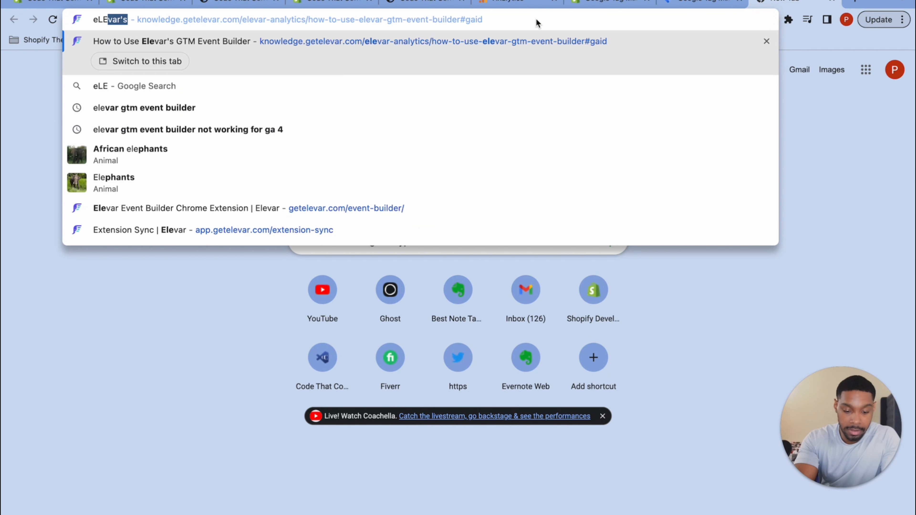
key("BackSpace")
key("BackSpace")
key("BackSpace")
key("BackSpace")
type("Elevar ")
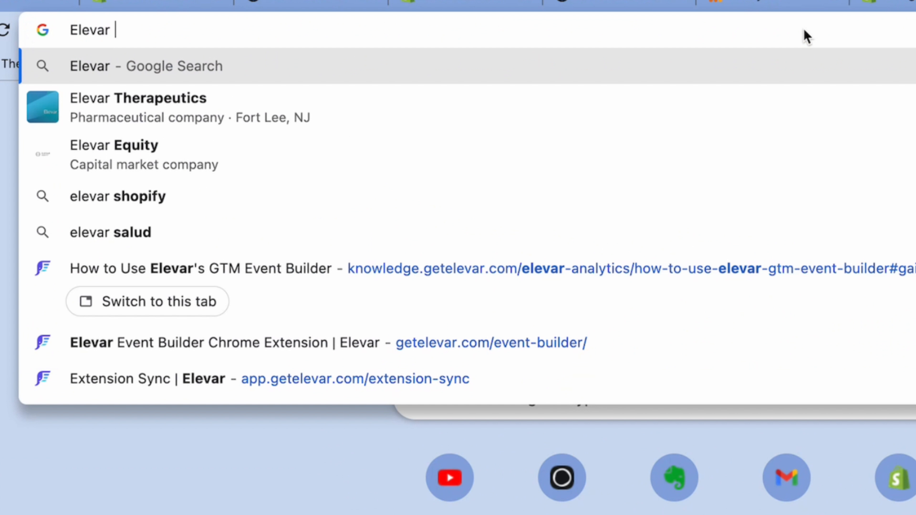
type("GTM ")
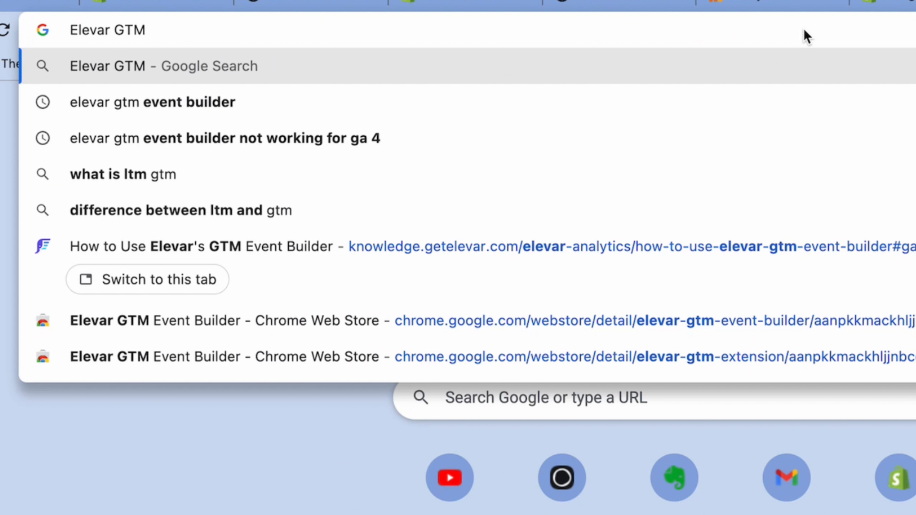
type("evet")
key("BackSpace")
type("n")
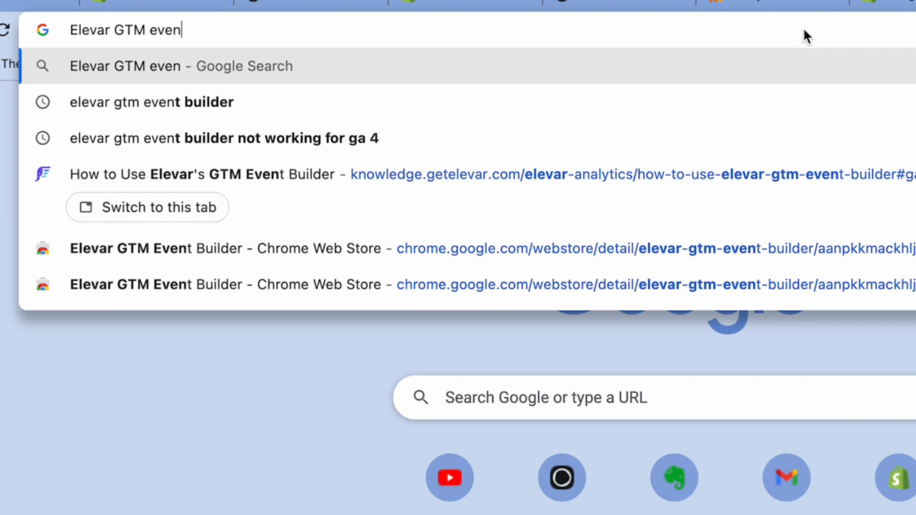
type("t builder")
key("Return")
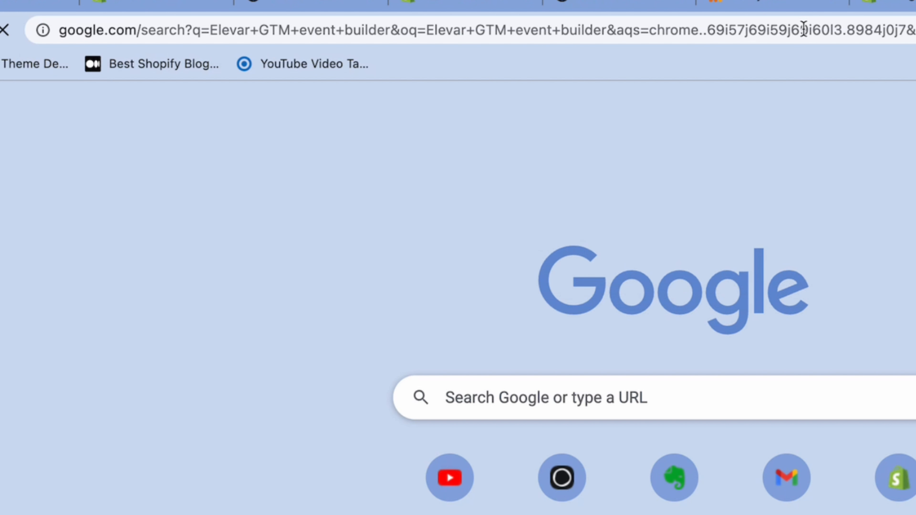
left_click(215, 184)
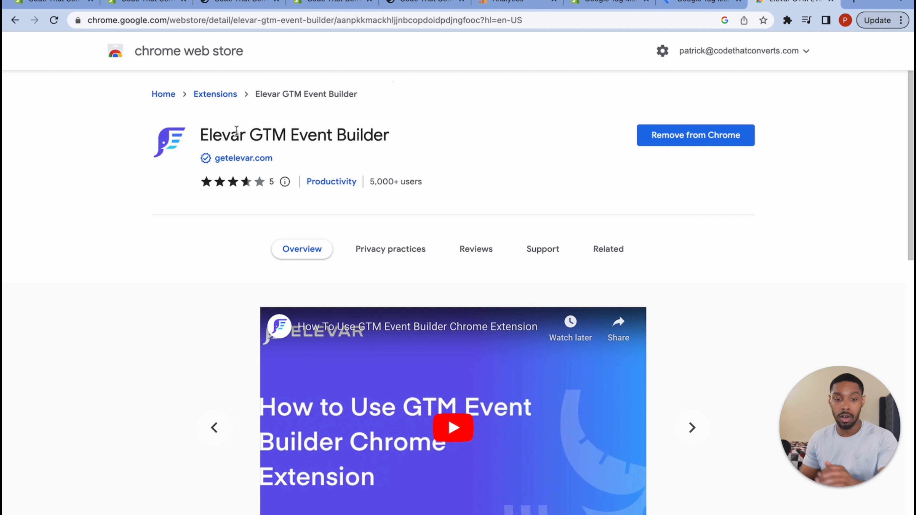
left_click_drag(211, 127, 349, 142)
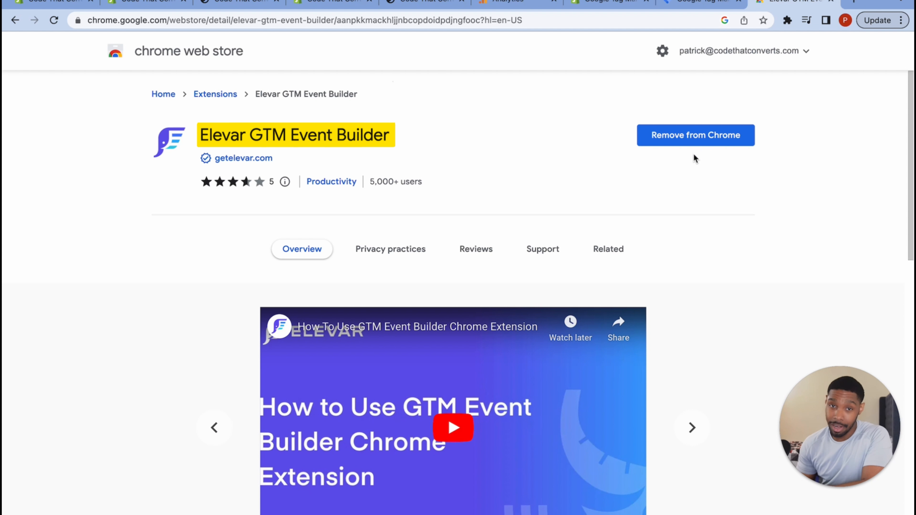
left_click(23, 21)
- Launch Elevar GTM Event Builder on the storefront and choose Add new Website from Switch Website
left_click(318, 17)
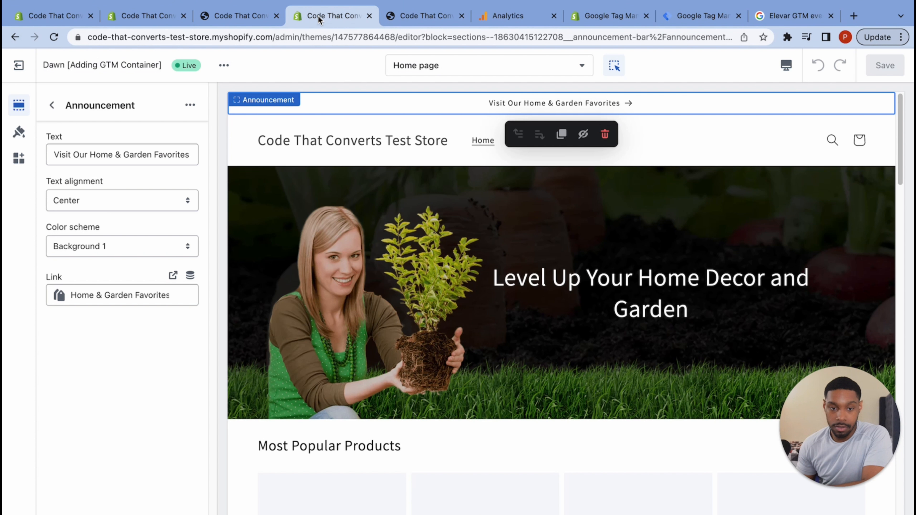
left_click(404, 16)
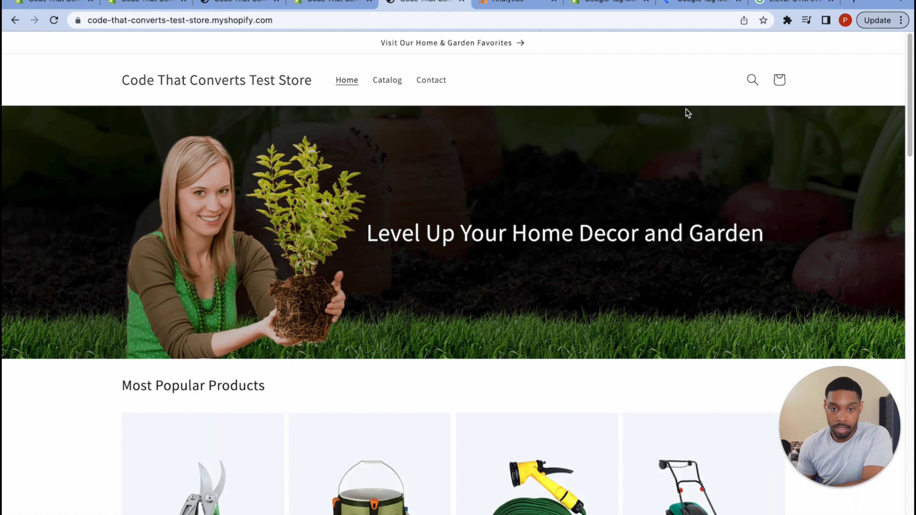
left_click(788, 20)
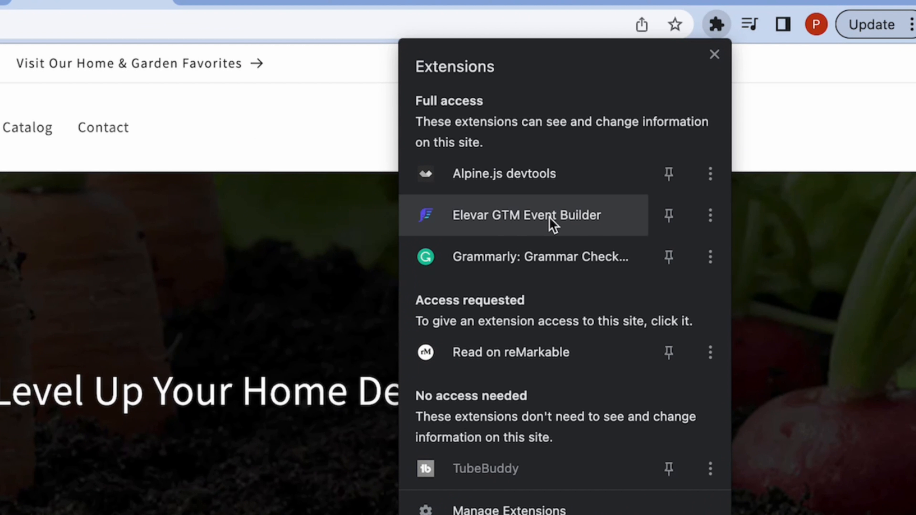
left_click(691, 132)
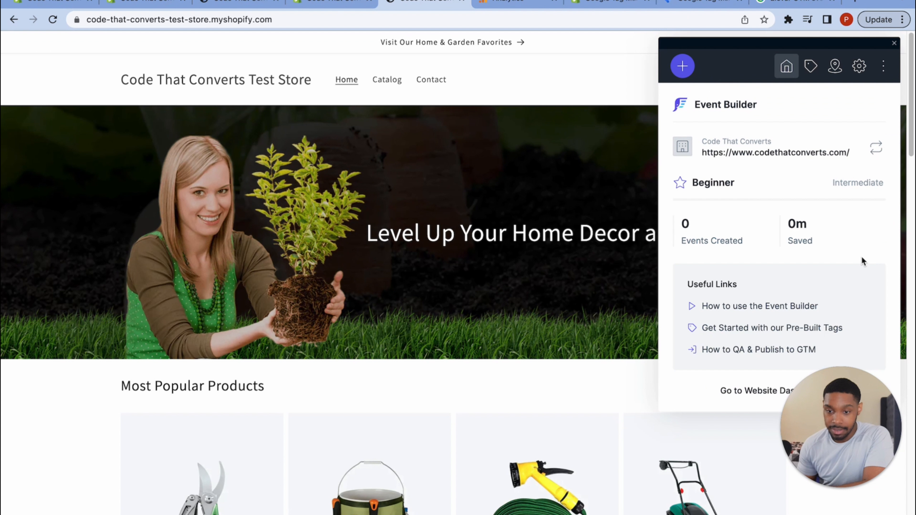
left_click_drag(834, 414, 513, 398)
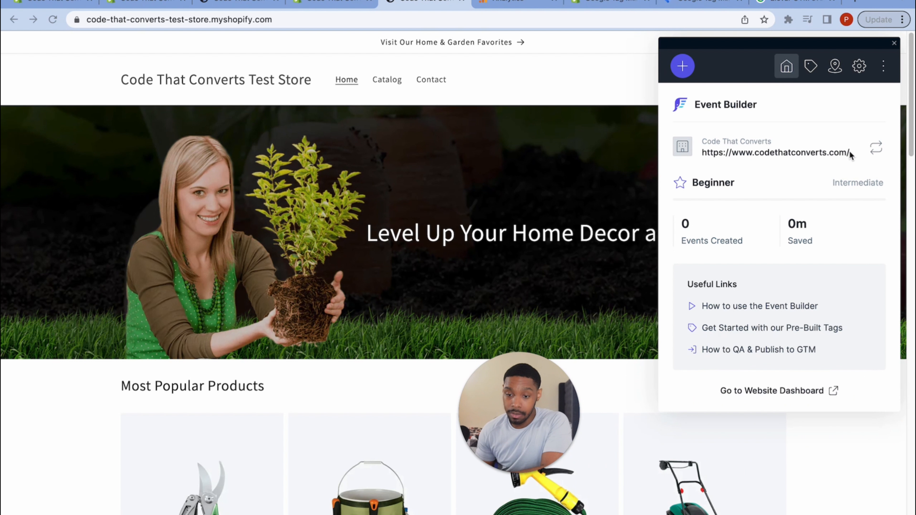
left_click(877, 148)
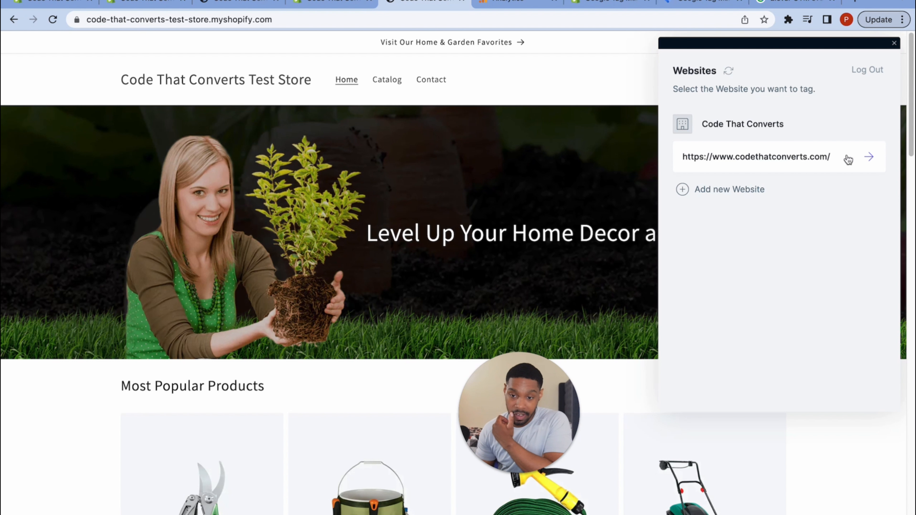
left_click(733, 193)
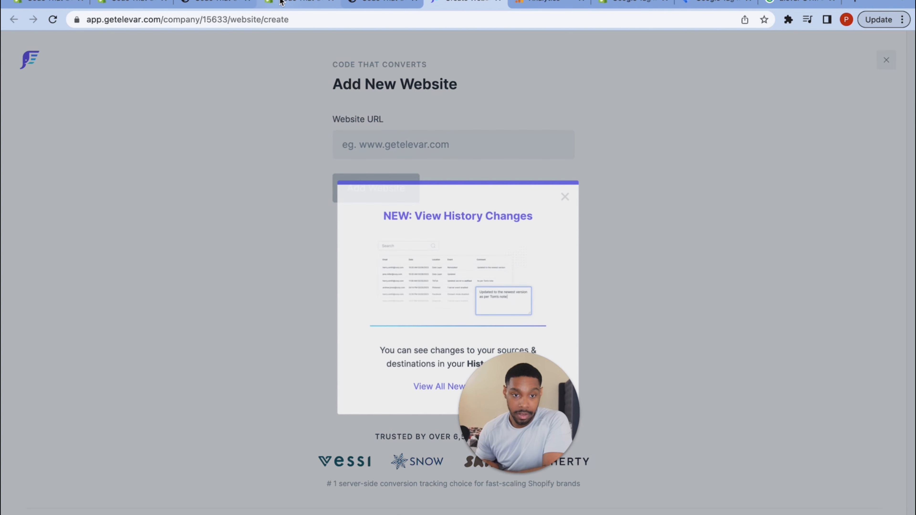
- Copy the storefront's URL into Elevar's Website URL field and add it as a new website
left_click(281, 2)
left_click(347, 3)
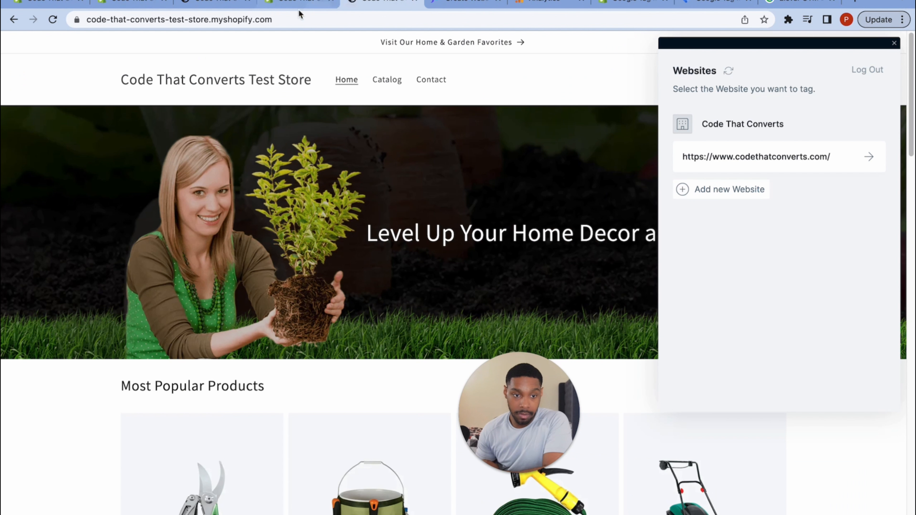
left_click(280, 20)
left_click_drag(279, 20, 84, 20)
key("super+c")
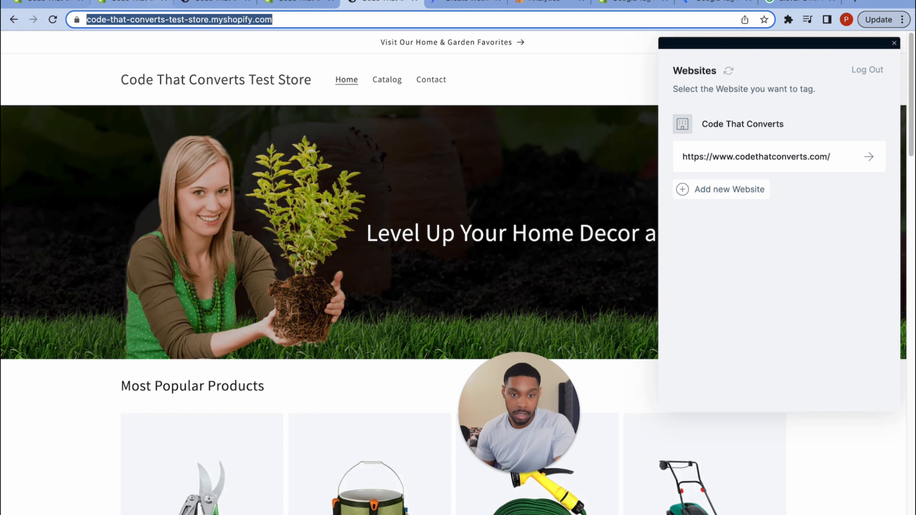
left_click(438, 6)
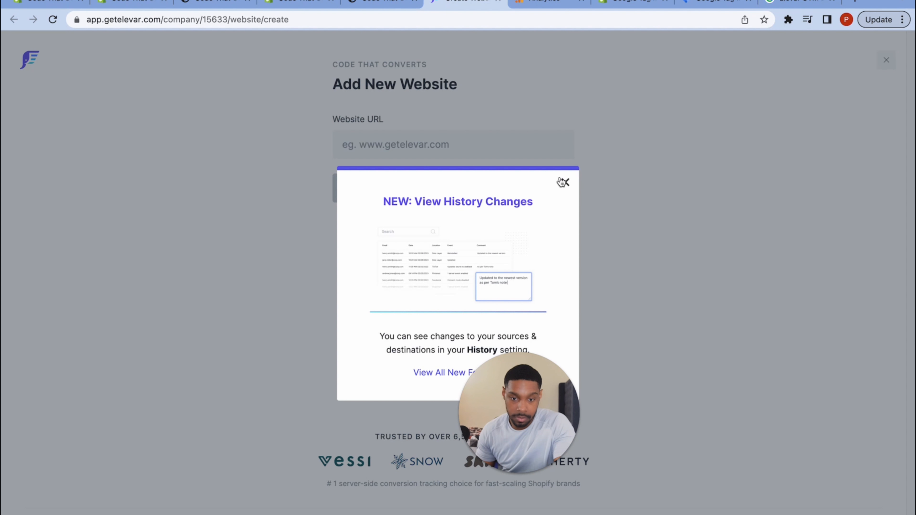
left_click(562, 182)
left_click(440, 147)
key("super+v")
left_click(395, 191)
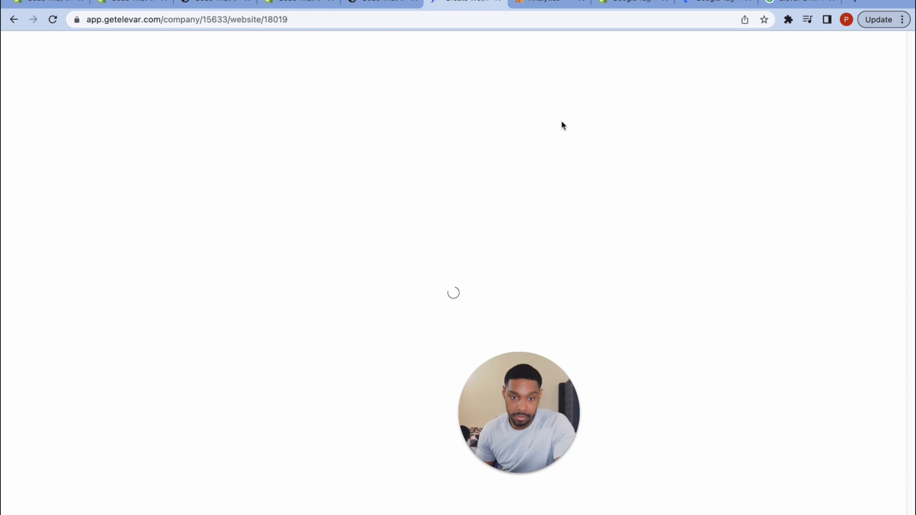
- Set the #1 goal to tracking Google Tag Manager events, answer 'Not at all' for expertise, and continue
left_click(406, 188)
type("T")
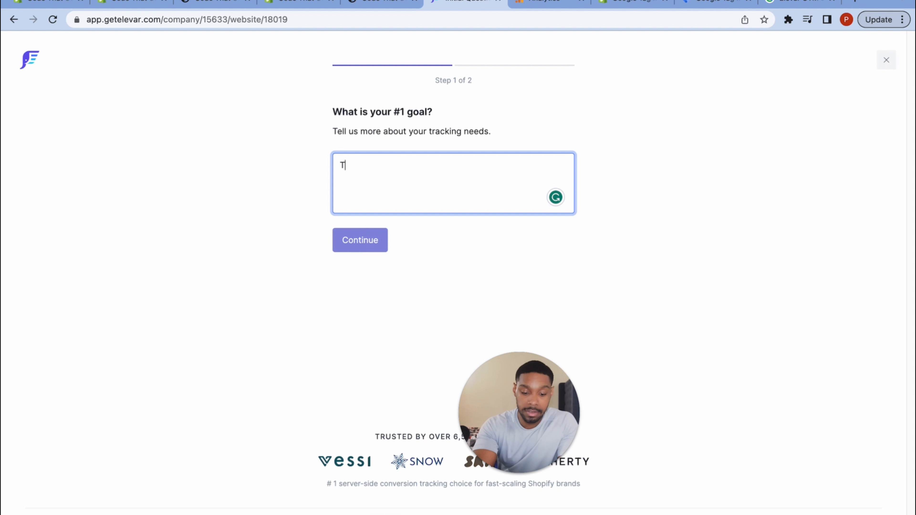
type("rack user behavior with gtm e")
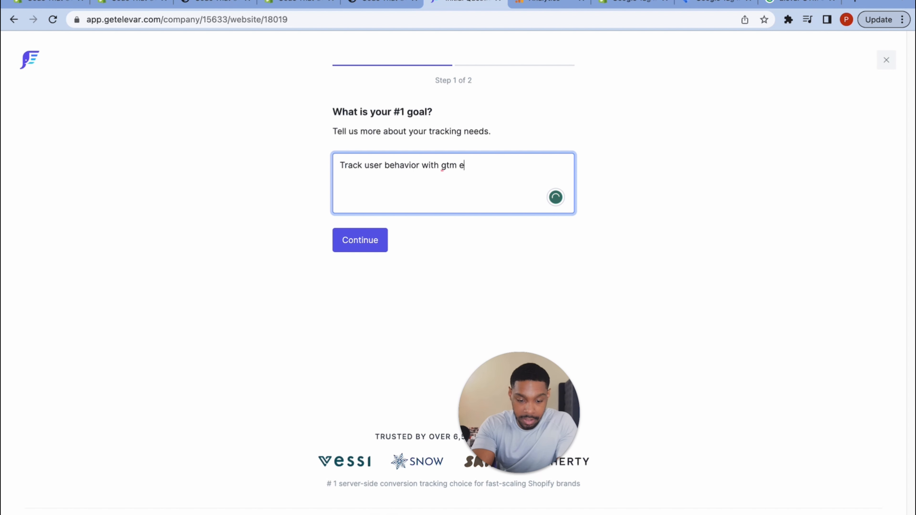
type("ts")
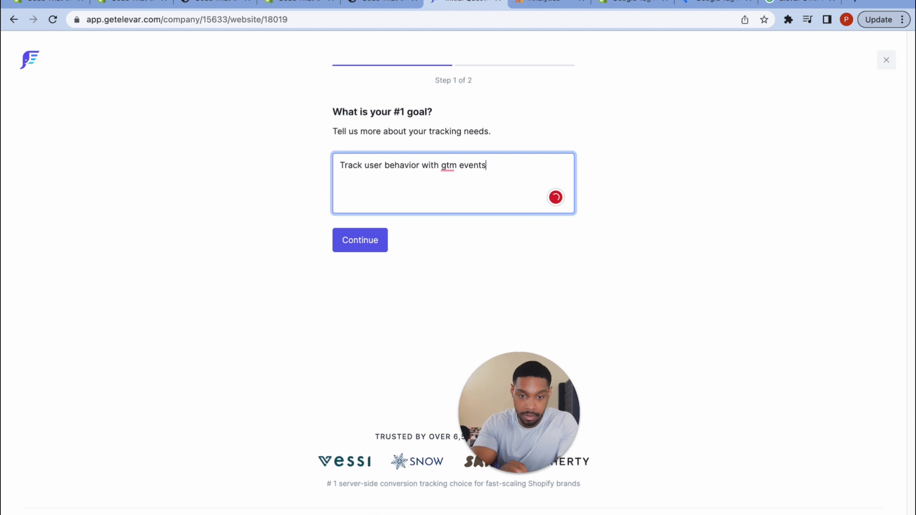
left_click(455, 167)
key("BackSpace")
key("BackSpace")
type("o")
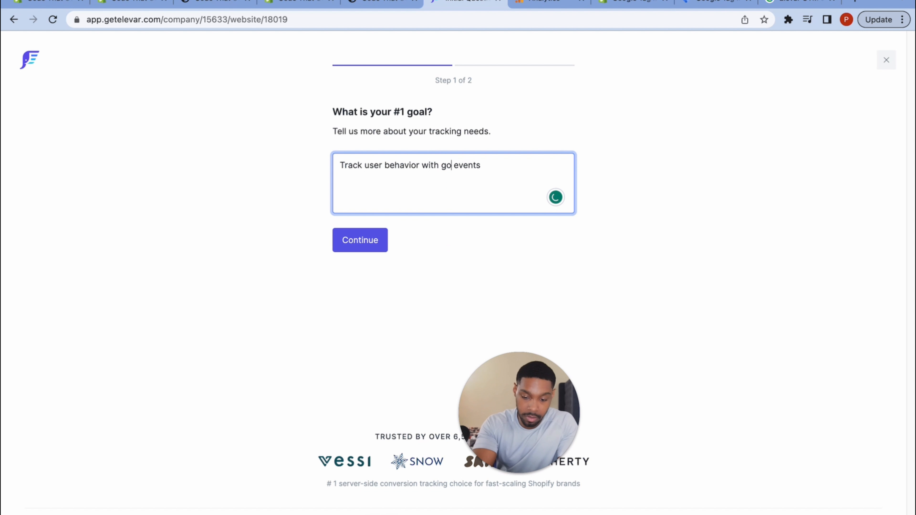
type("ogle tag ma")
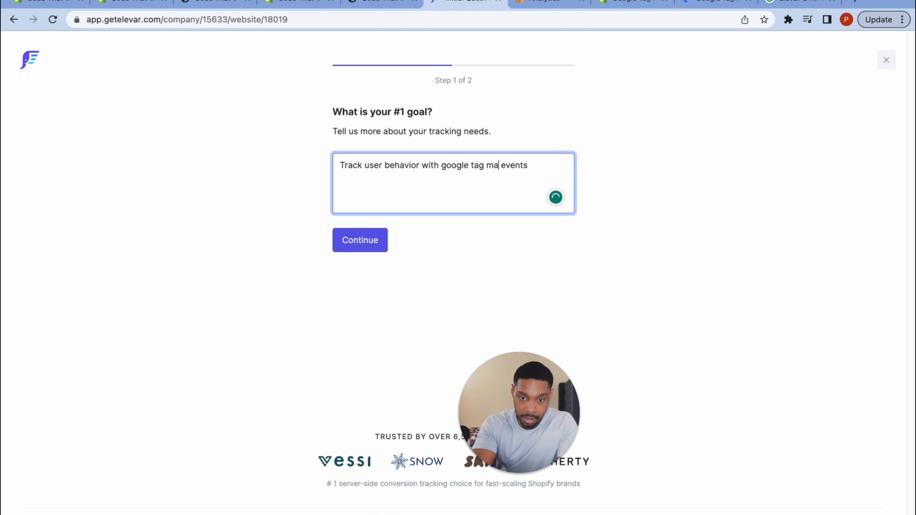
type("nager")
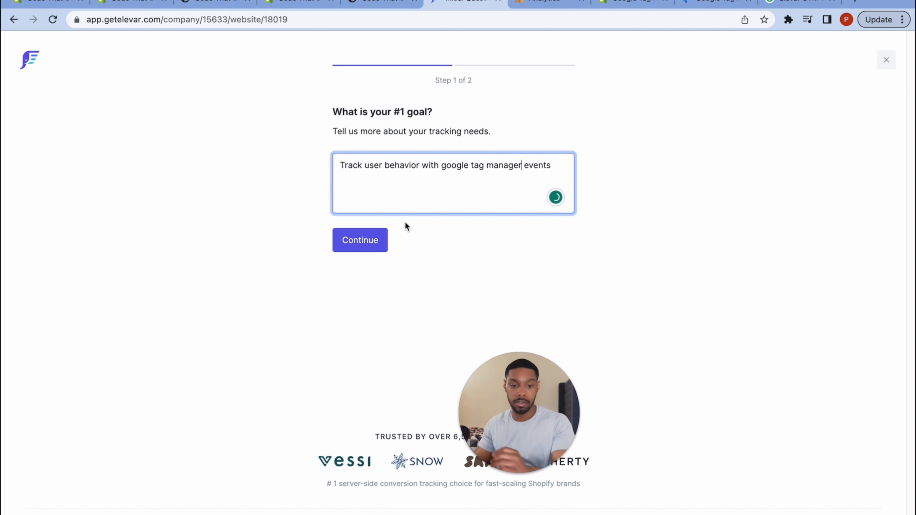
left_click(366, 240)
left_click(454, 169)
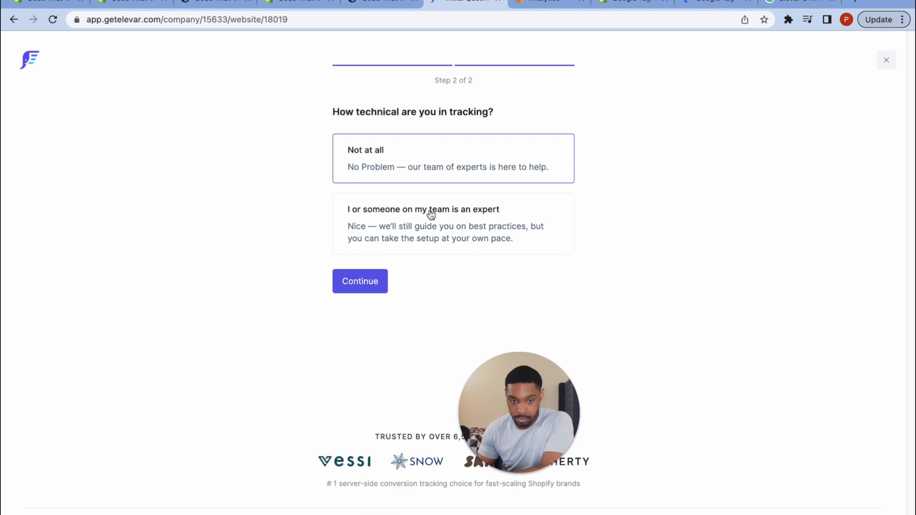
left_click(352, 281)
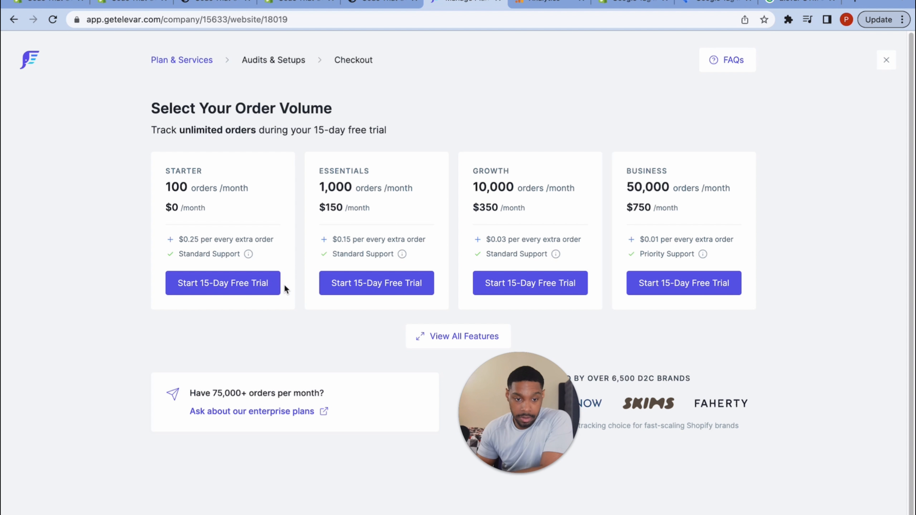
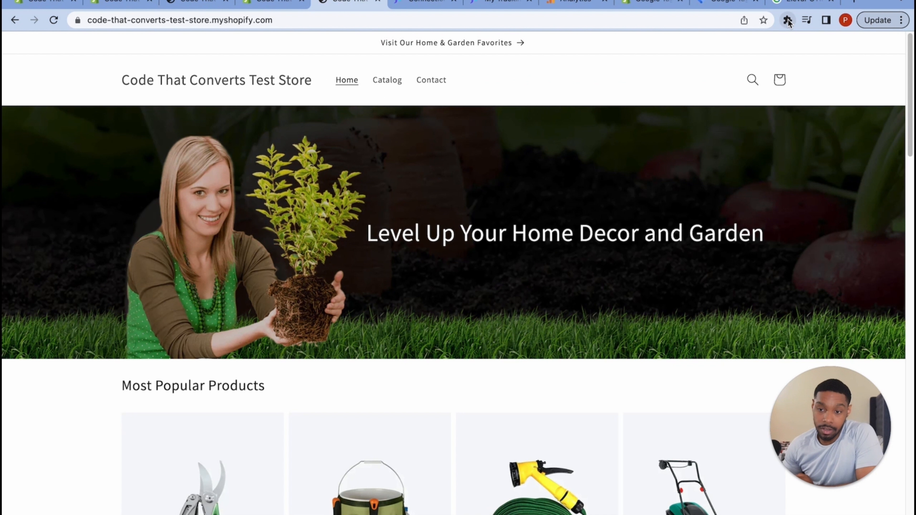
- Launch Elevar GTM Event Builder from the extensions menu and start a new Click-trigger event
left_click(788, 19)
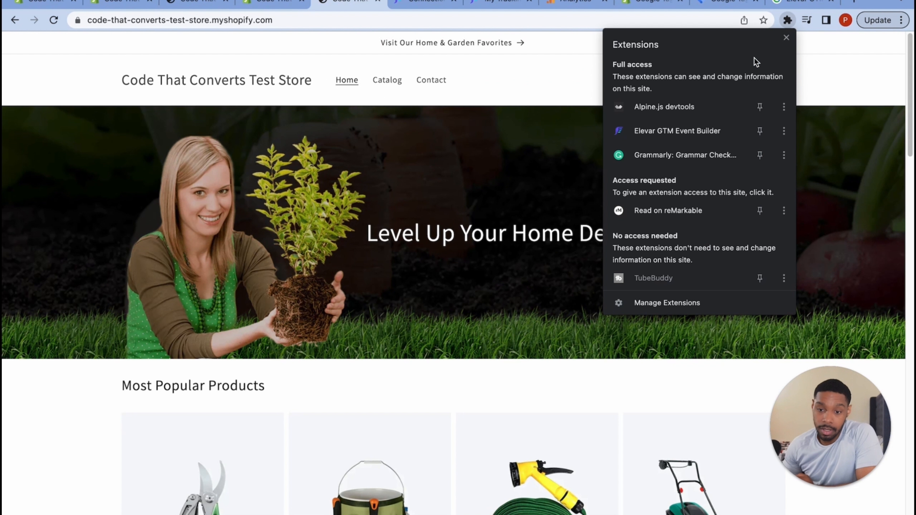
left_click(674, 125)
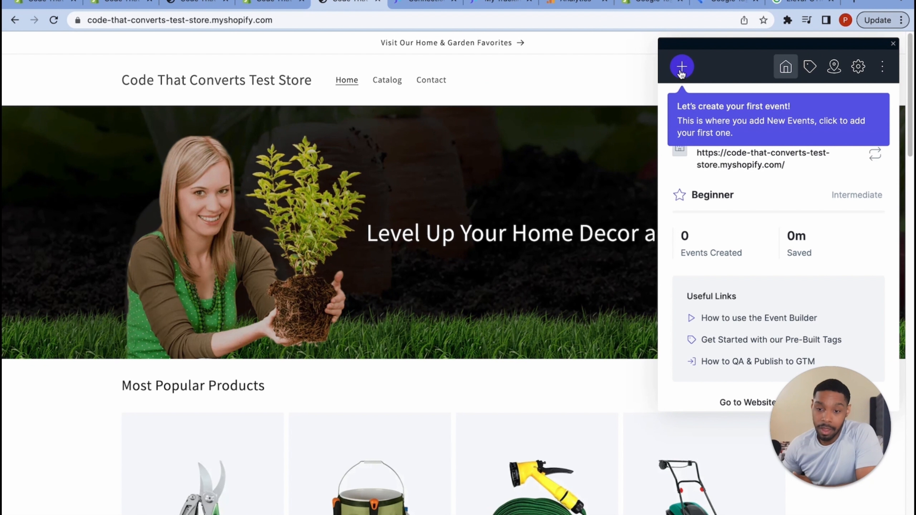
left_click(682, 67)
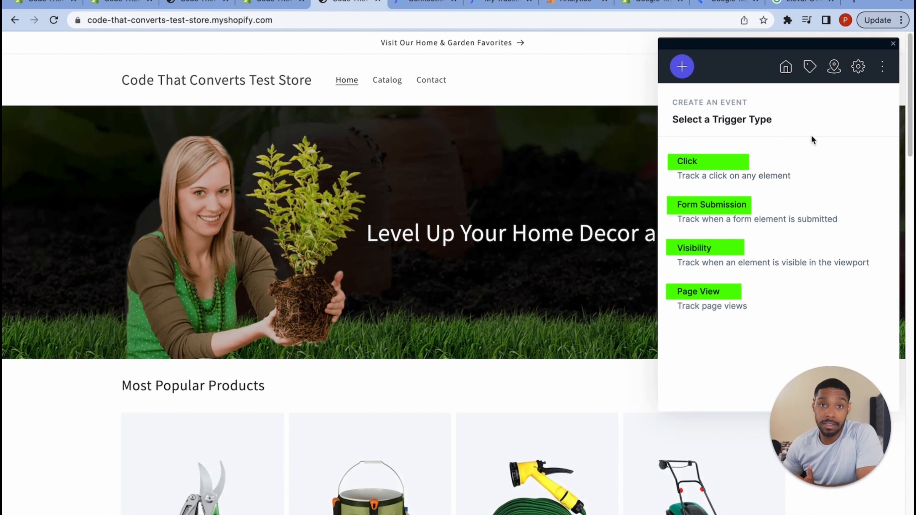
left_click(727, 182)
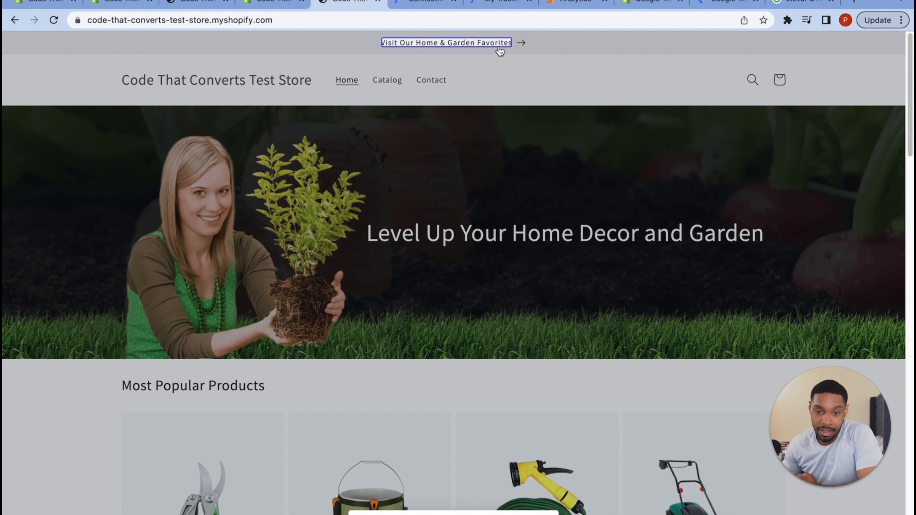
- Pick the .announcement-bar__link element and save its click trigger with Page Selection on All Pages
left_click(877, 49)
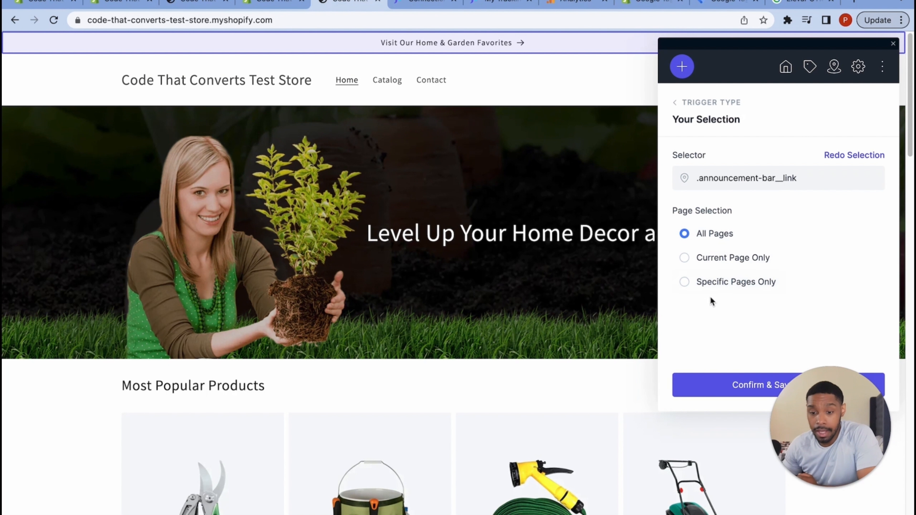
scroll(712, 296, "down", 2)
scroll(593, 301, "up", 2)
scroll(592, 300, "up", 1)
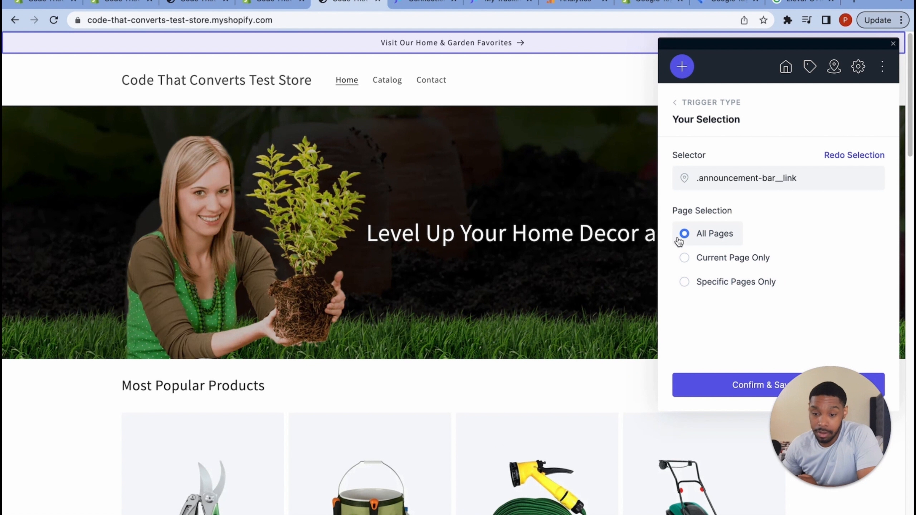
left_click(684, 283)
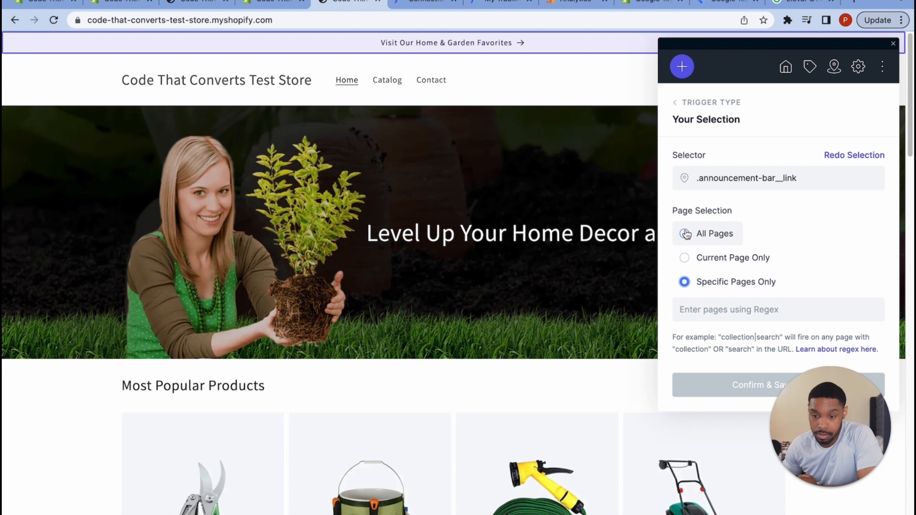
left_click(686, 234)
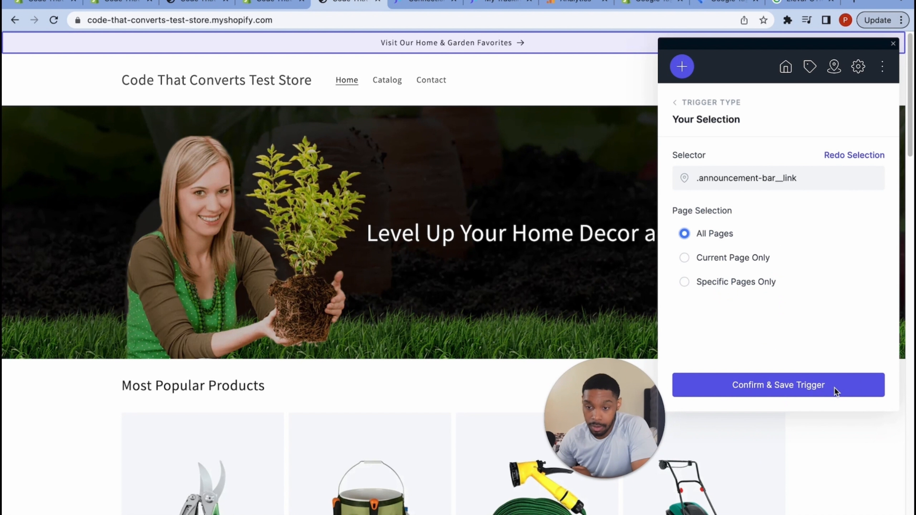
left_click(836, 391)
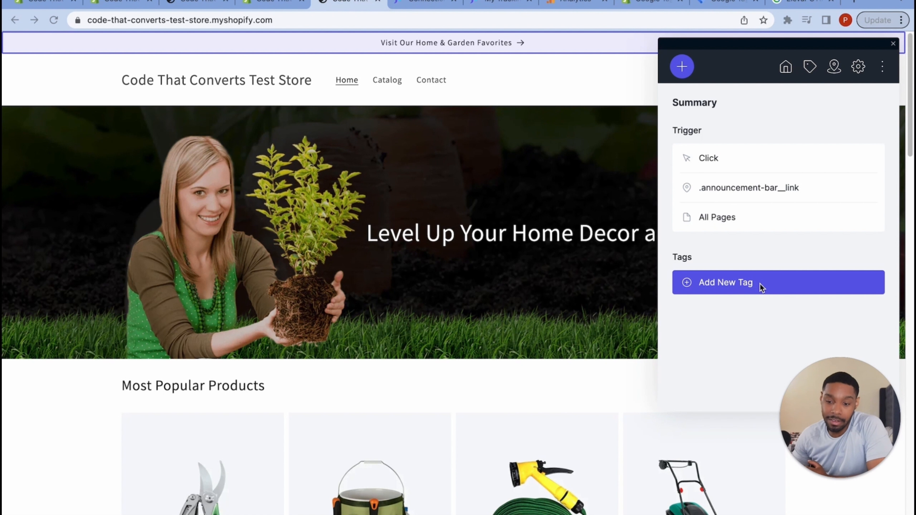
- Add a Google Analytics GA4 Event tag to the trigger and attempt Sync GTM Data
left_click(737, 291)
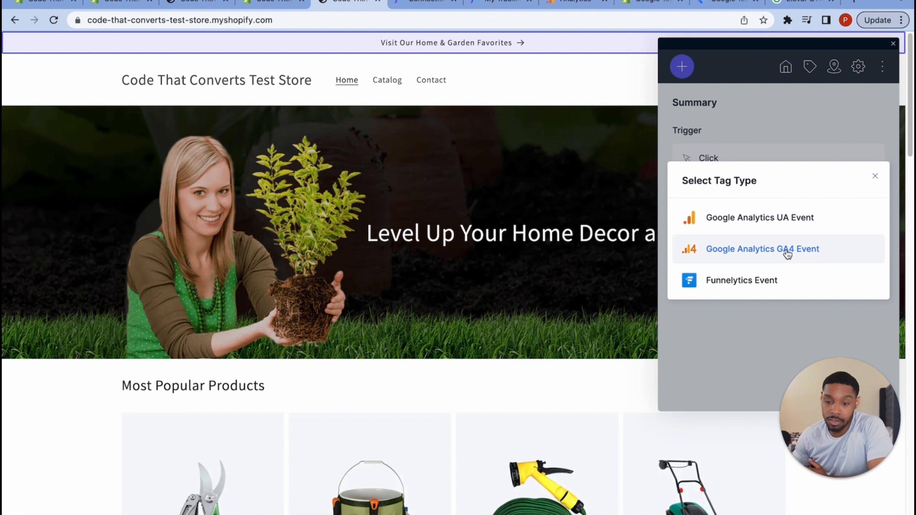
left_click(789, 255)
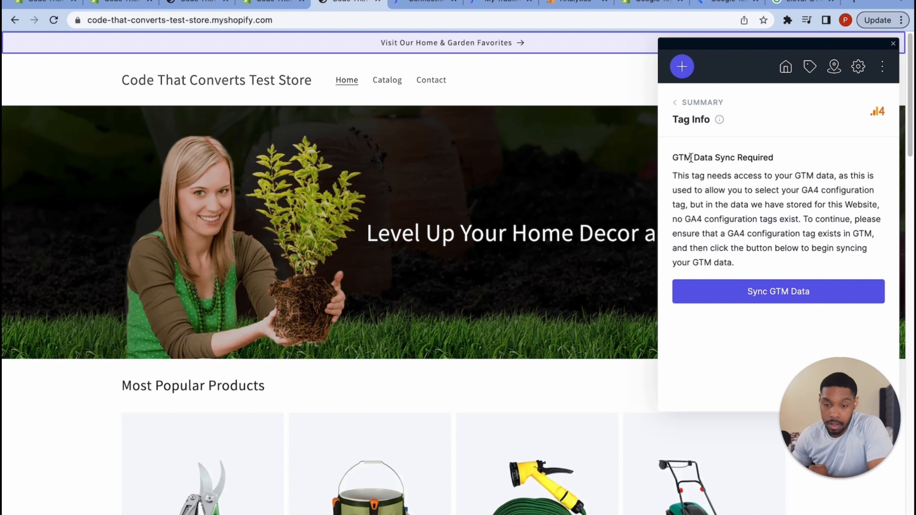
left_click(773, 293)
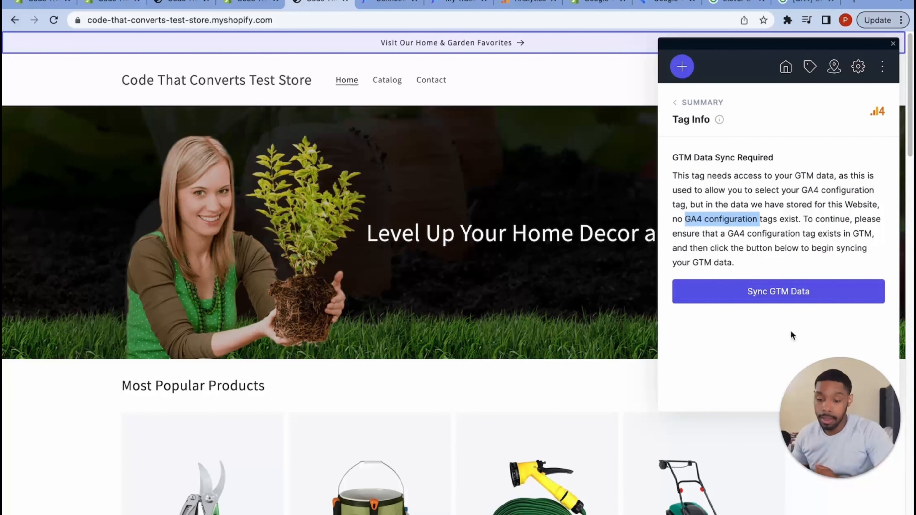
- Review the GTM Data Sync Required notice saying no GA4 configuration tags exist
mouse_move(824, 412)
left_mouse_down()
mouse_move(826, 423)
mouse_move(813, 421)
left_mouse_up()
left_click(677, 177)
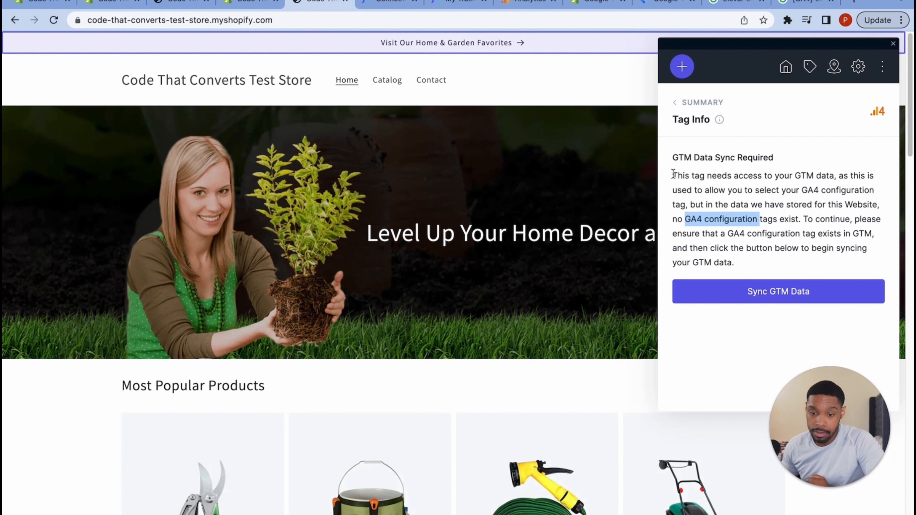
left_click_drag(674, 174, 801, 249)
left_click(725, 182)
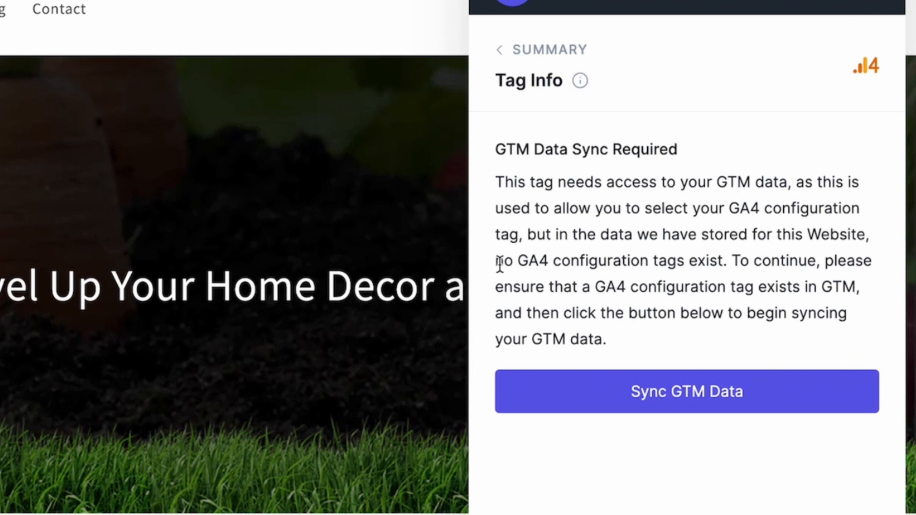
left_click_drag(674, 220, 714, 221)
left_click_drag(570, 269, 726, 276)
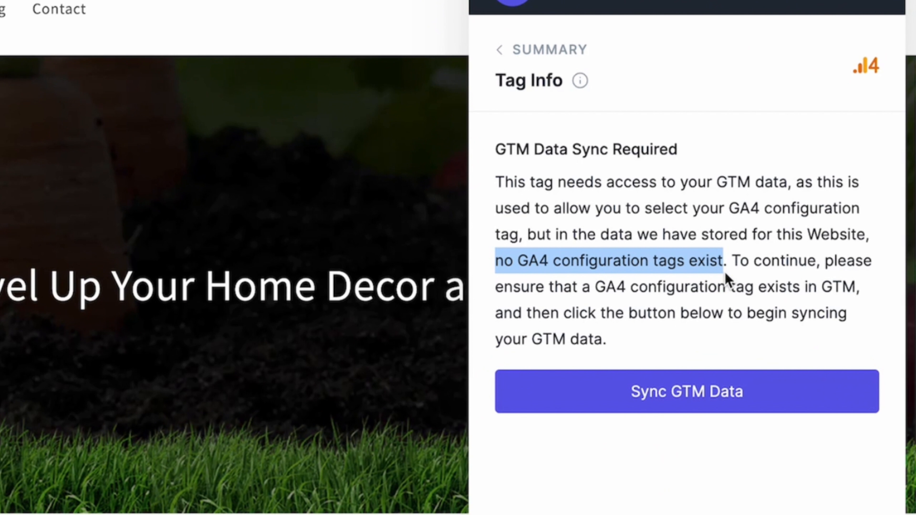
left_click(706, 263)
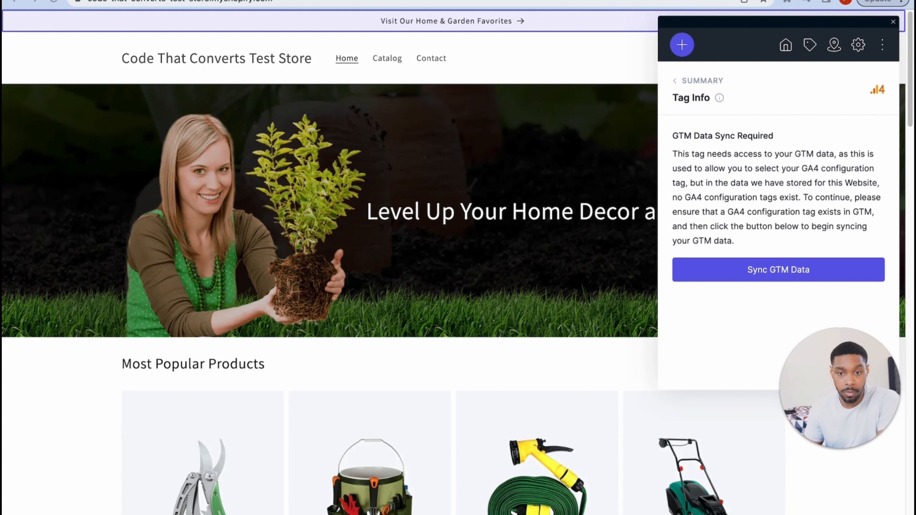
- Open Google Tag Manager and go to the Tags list of the CTC Shopify Test Store container
key("super+t")
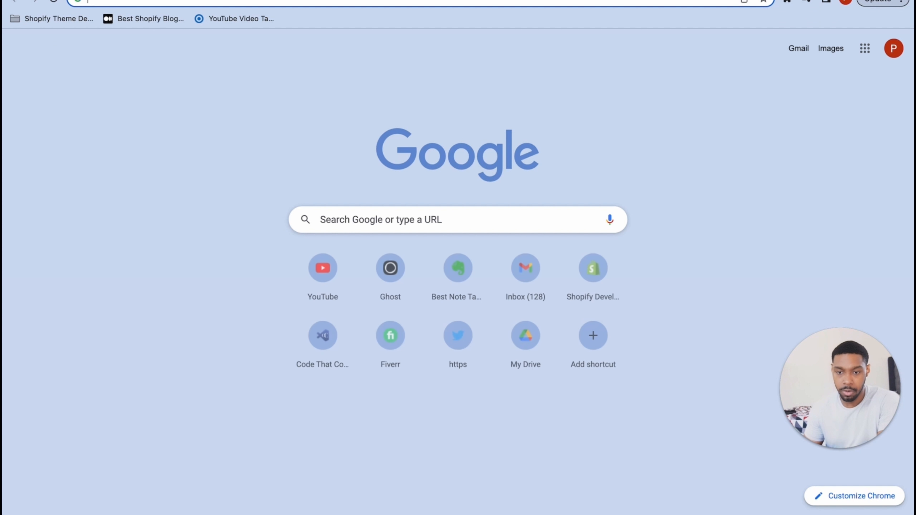
type("tagman")
key("Return")
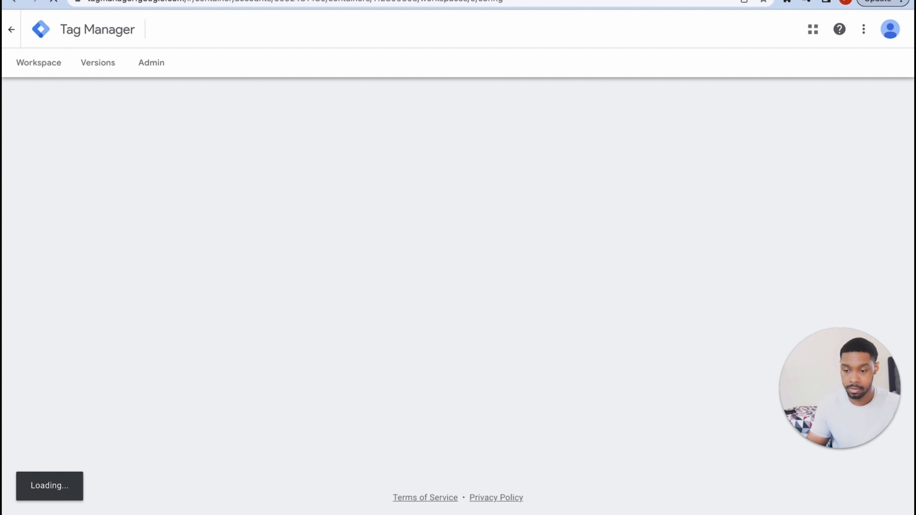
left_click(41, 16)
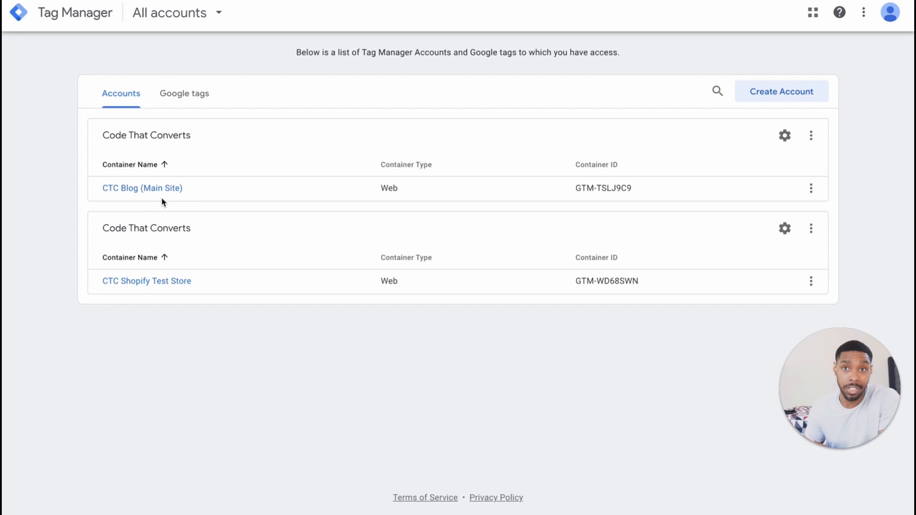
left_click(169, 284)
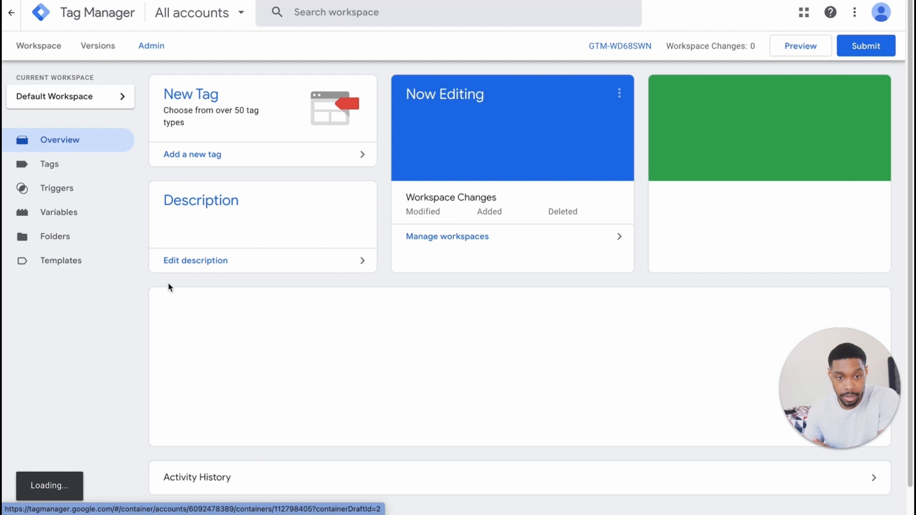
left_click(74, 172)
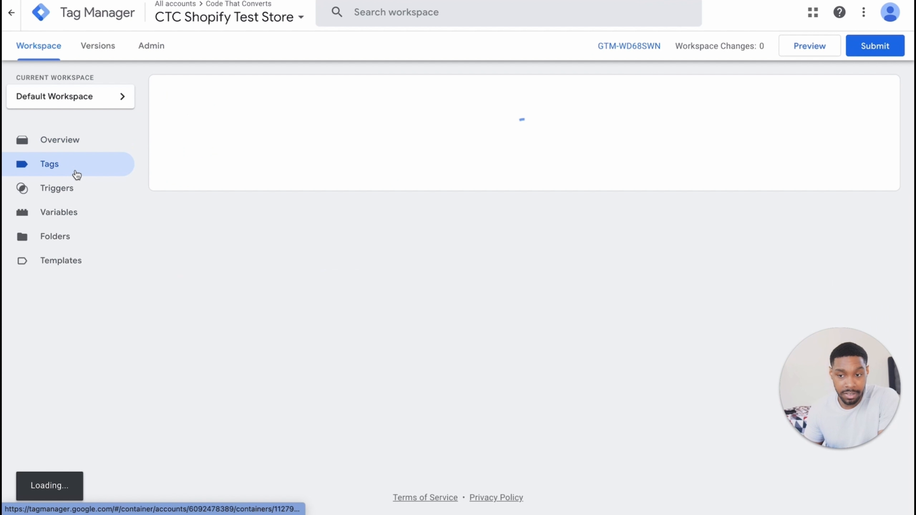
- Create a new tag named 'GA 4 Configuration - CTC Shopify Store'
left_click(872, 93)
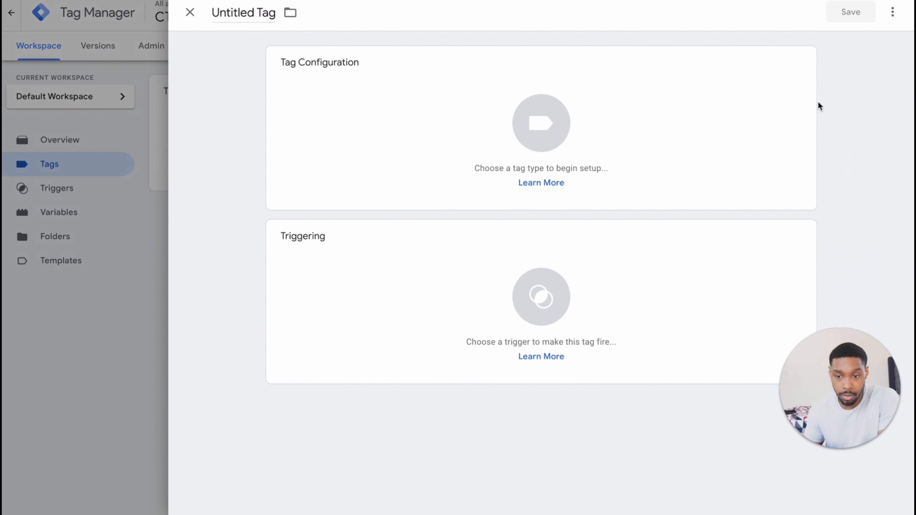
left_click(227, 14)
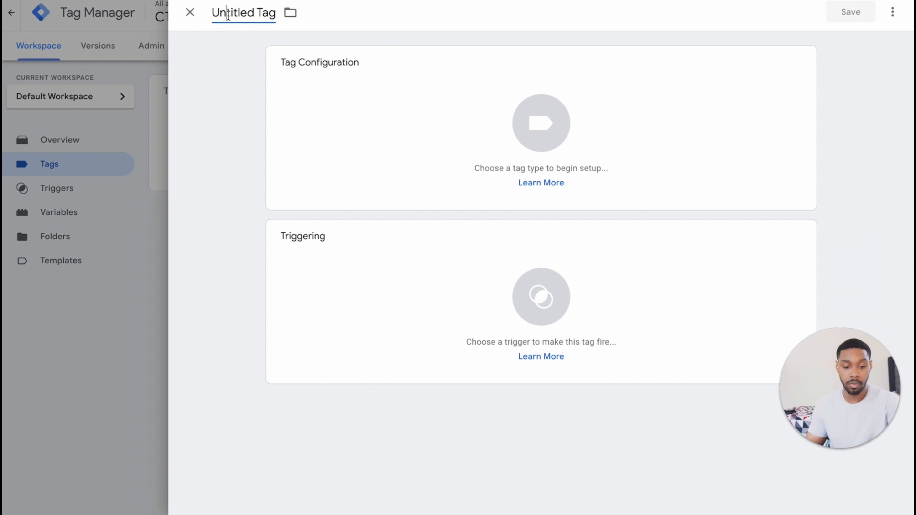
triple_click(228, 14)
type("GA ")
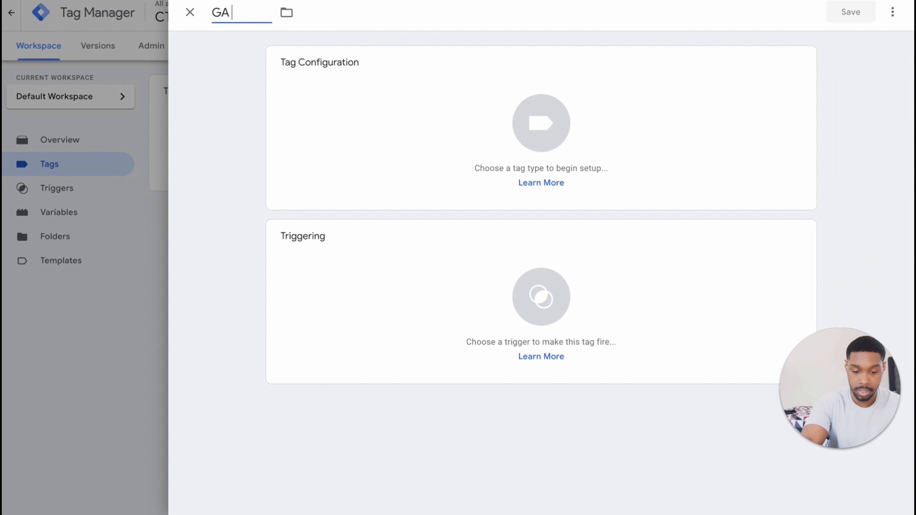
type("4 Confi")
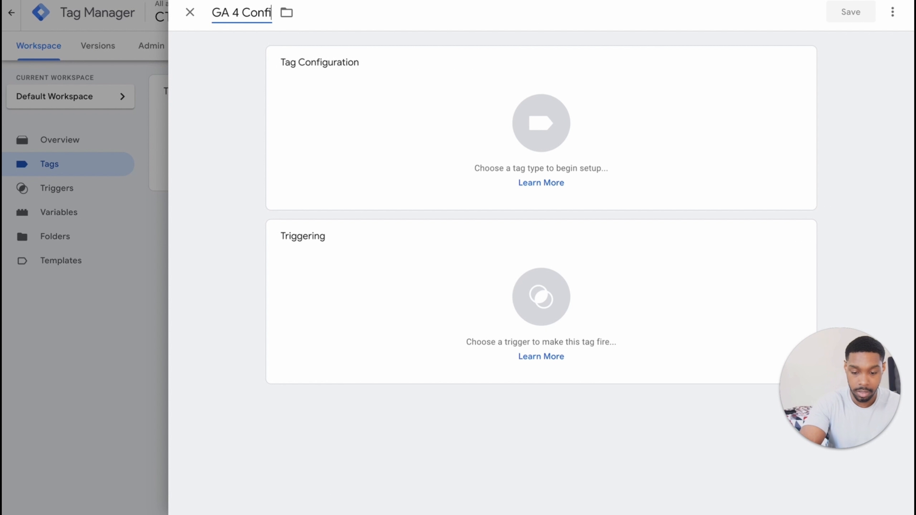
type("guration")
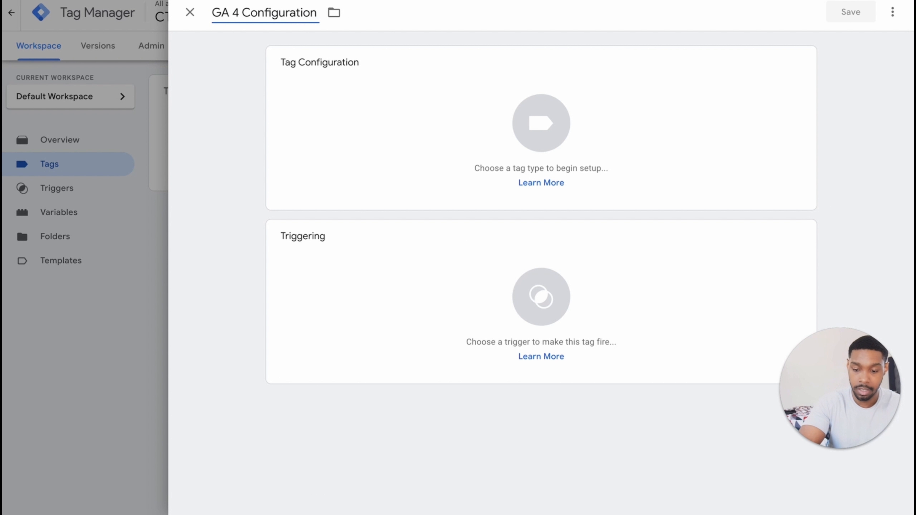
type(" -")
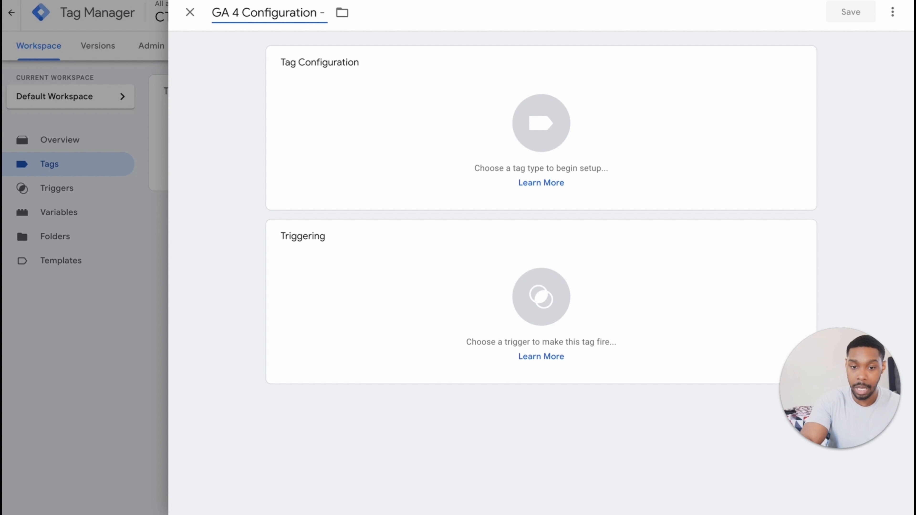
type(" CT")
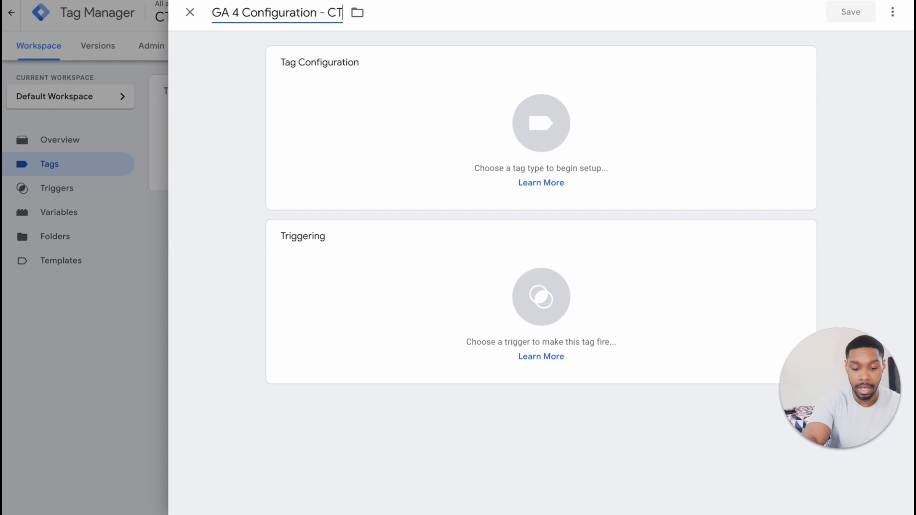
type("C Shopify Store")
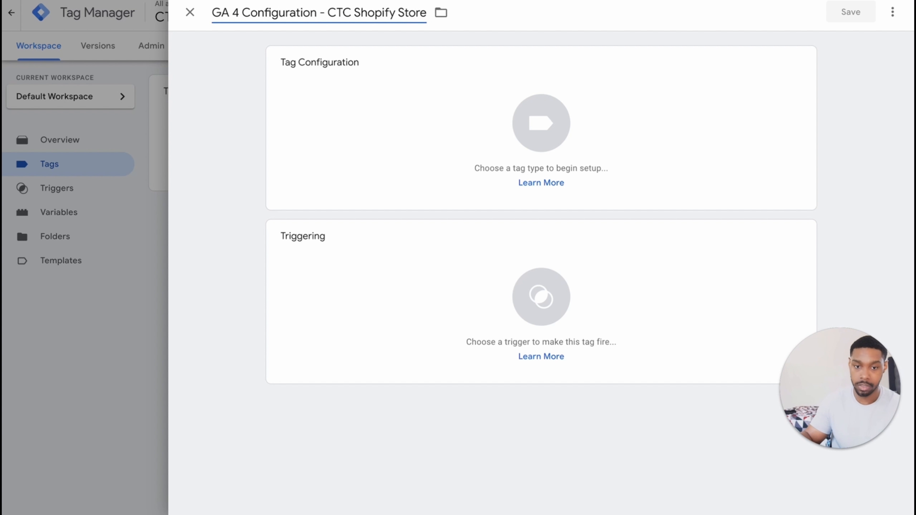
left_click(475, 126)
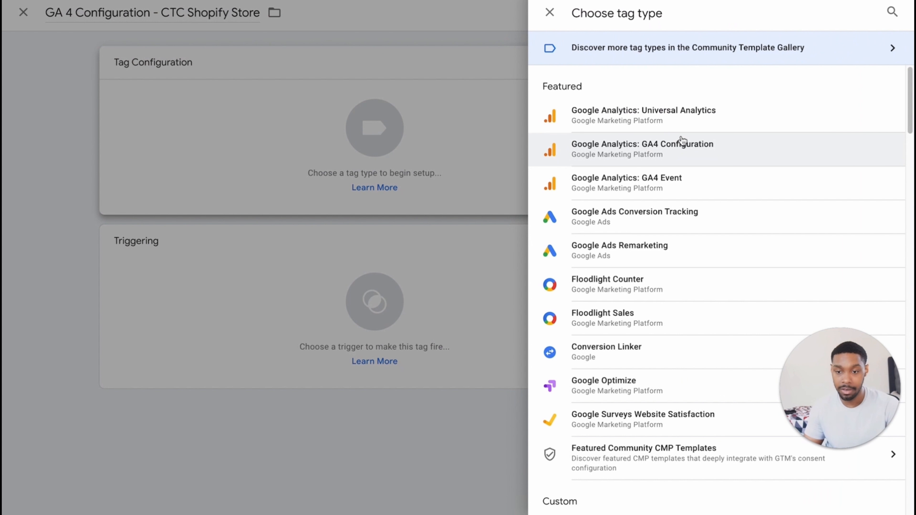
- Set the tag type to Google Analytics: GA4 Configuration and open Tag Manager home in a new tab
left_click(673, 154)
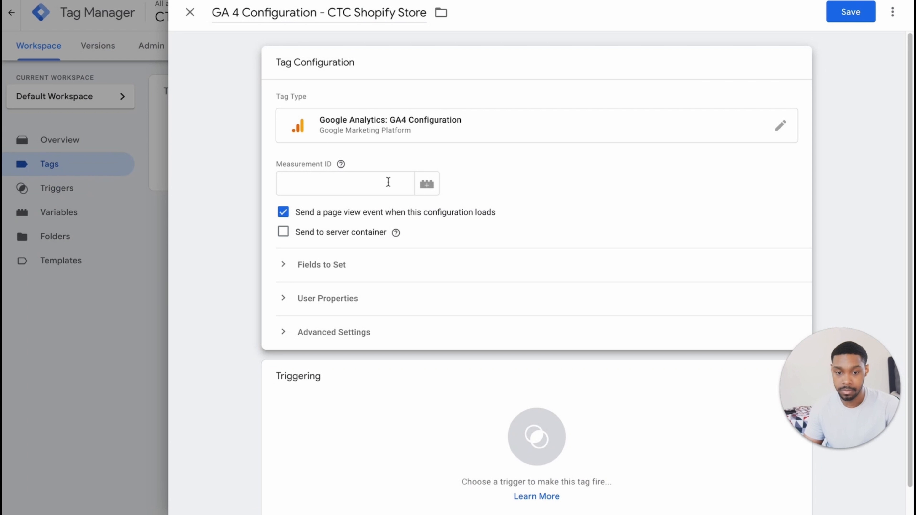
mouse_move(335, 164)
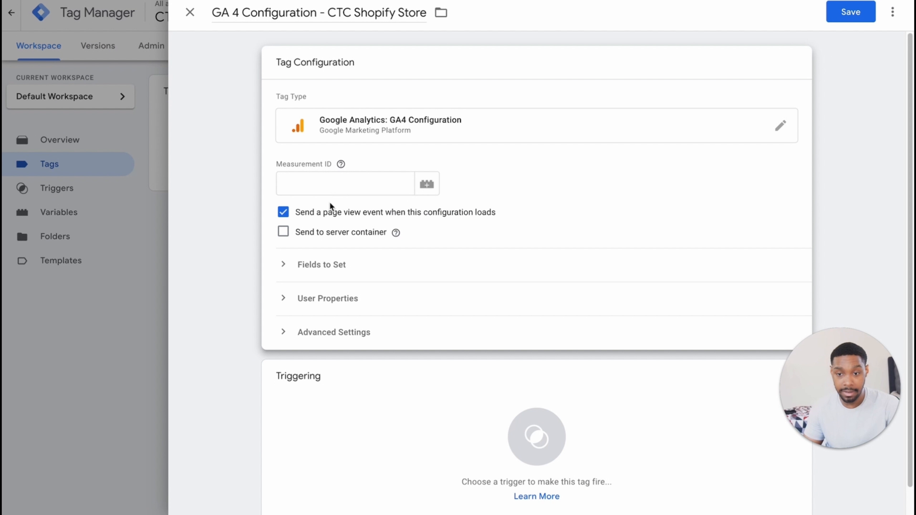
key("ctrl+t")
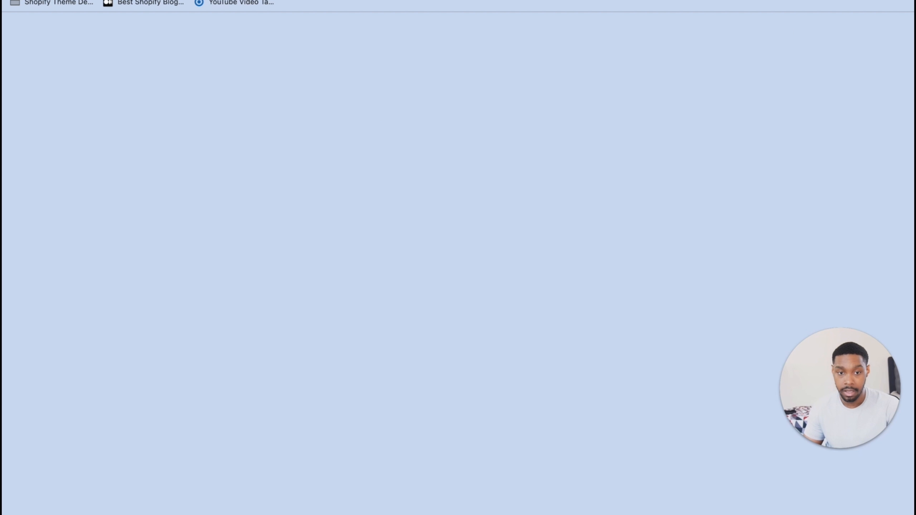
type("t")
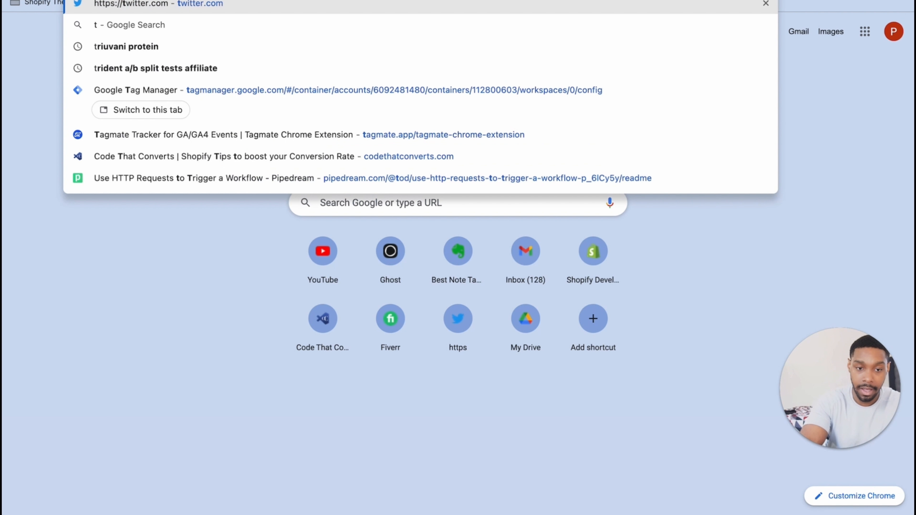
type("ag")
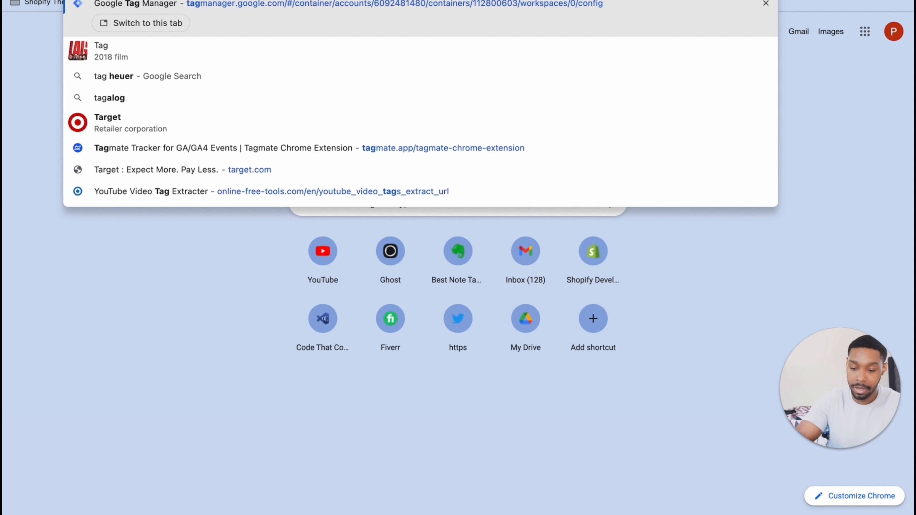
key("Return")
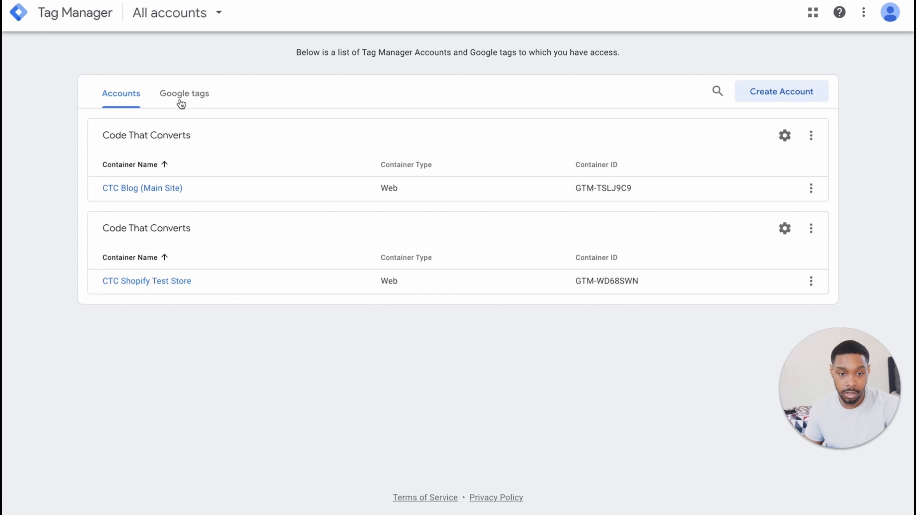
- Copy the CTC Shopify Store ID G-BC4SFDT55F from the Google tags list
left_click(181, 100)
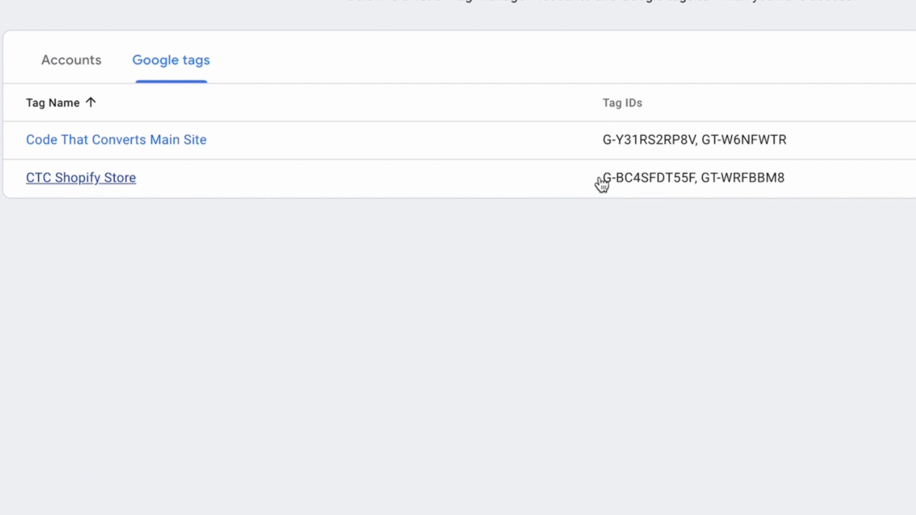
left_click_drag(603, 180, 696, 180)
right_click(668, 179)
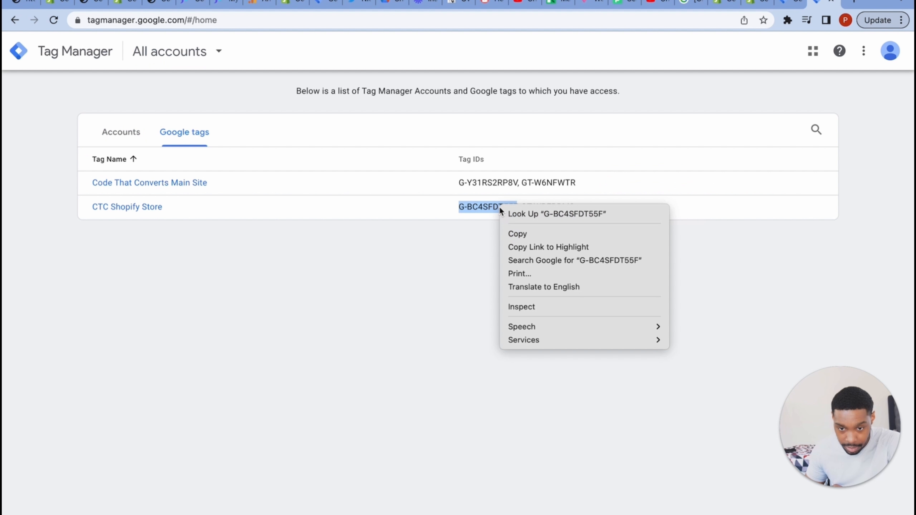
left_click(700, 220)
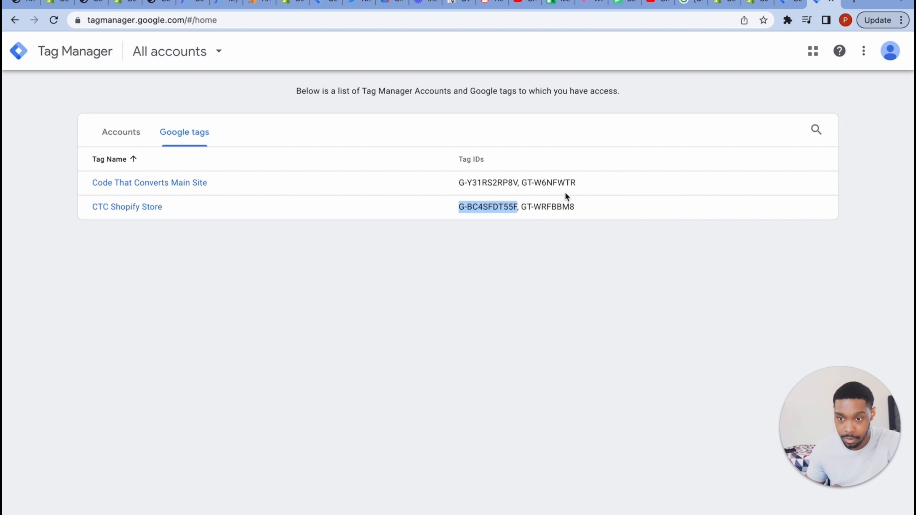
- Open Google Analytics Admin and switch to the Code That Converts Test Store property
left_click(857, 4)
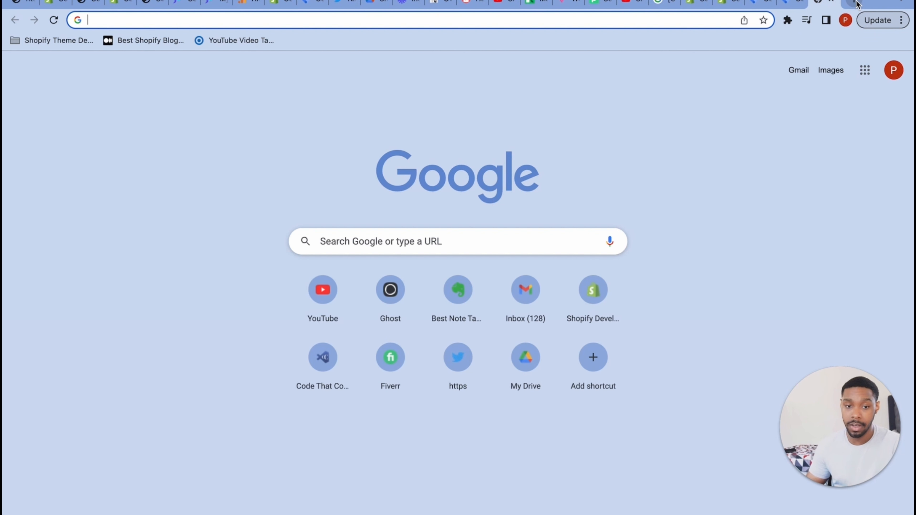
type("ana")
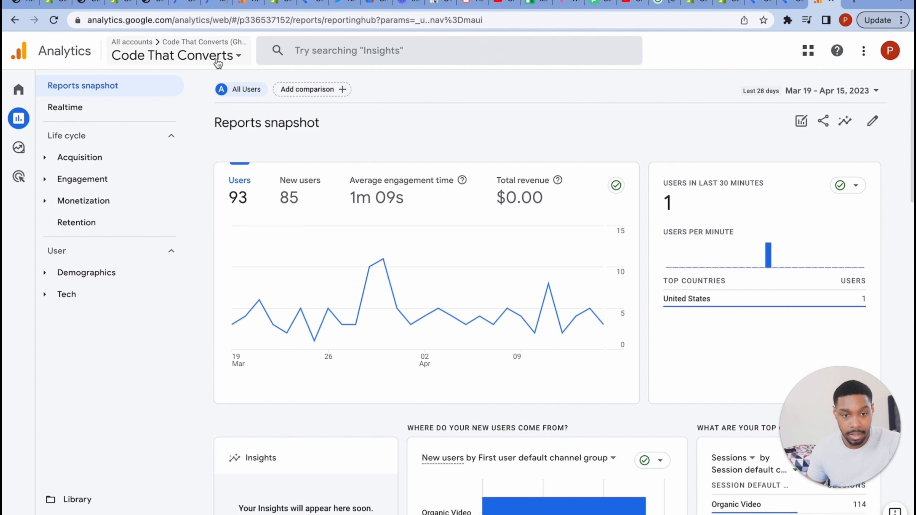
mouse_move(32, 426)
left_click(18, 513)
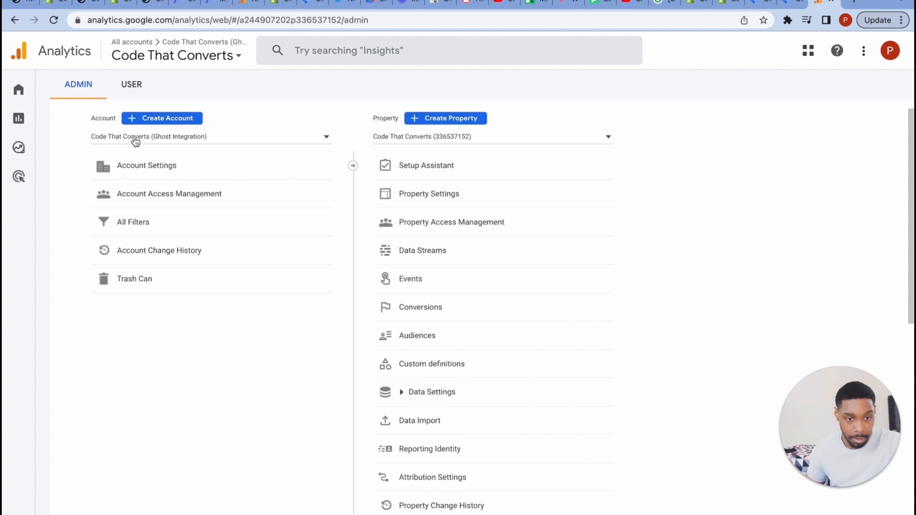
left_click(195, 141)
left_click(491, 138)
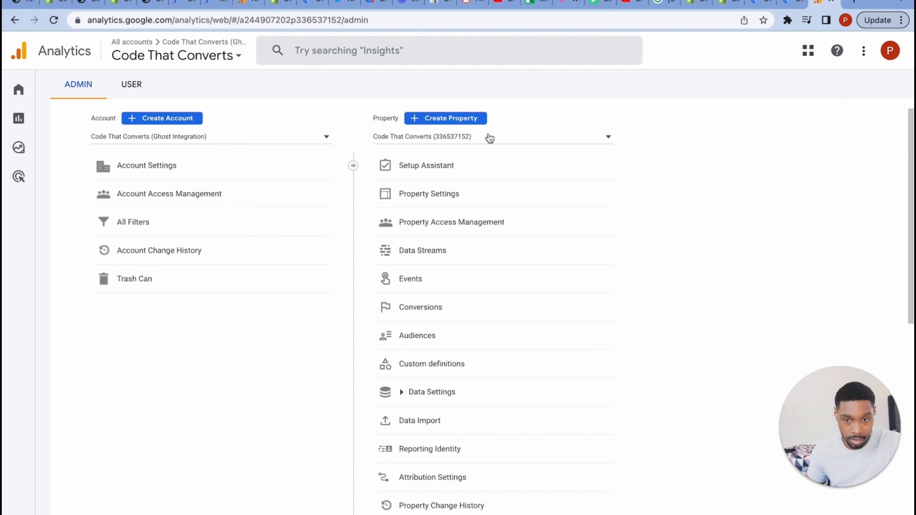
left_click(491, 137)
left_click(441, 188)
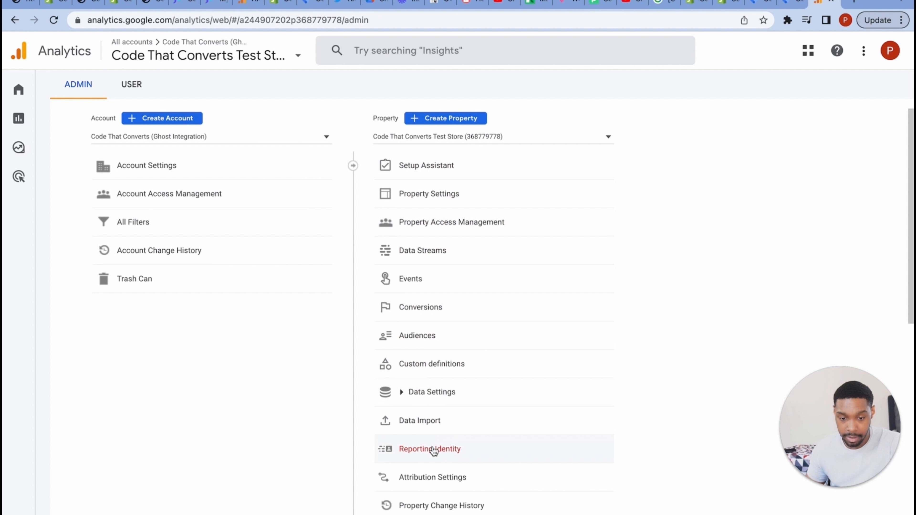
- Copy the measurement ID of the CTC Shopify Store data stream
left_click(408, 262)
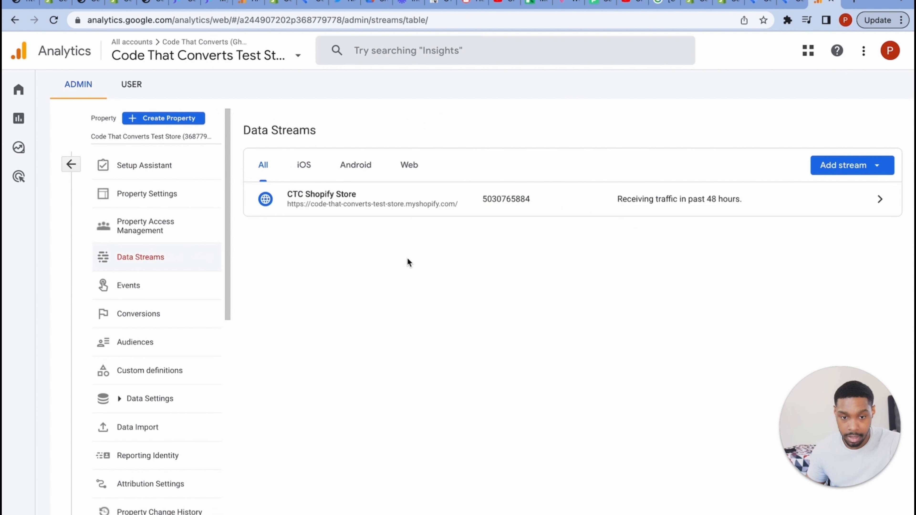
left_click(526, 211)
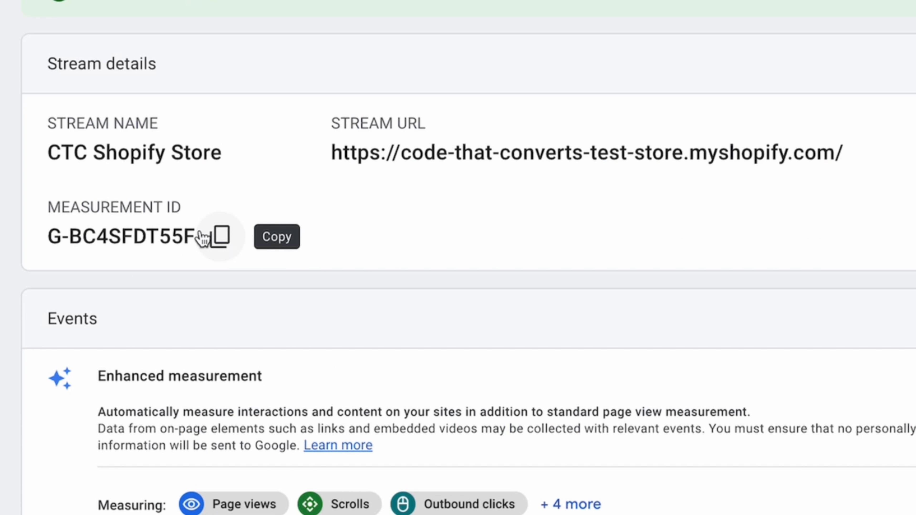
left_click(222, 236)
left_click(783, 5)
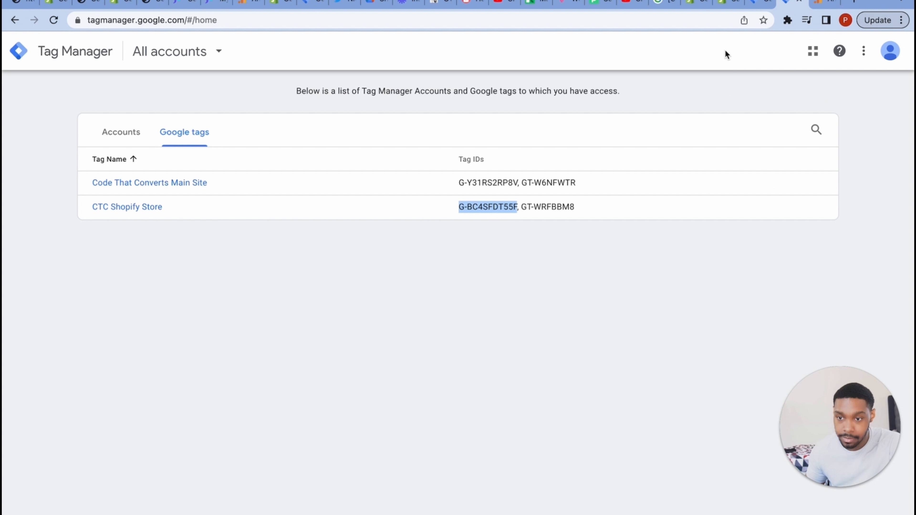
- Paste G-BC4SFDT55F into the GA4 Configuration tag's Measurement ID field
left_click(752, 5)
left_click(358, 221)
key("super+v")
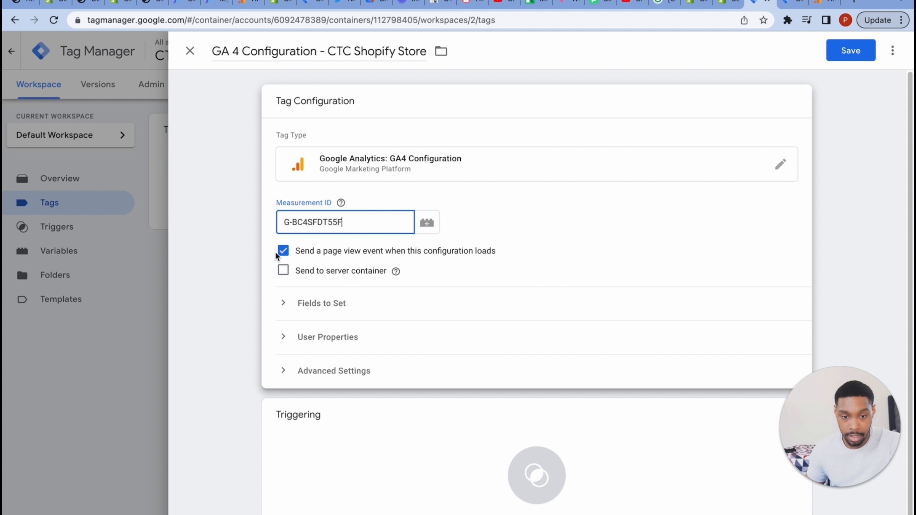
left_click(395, 269)
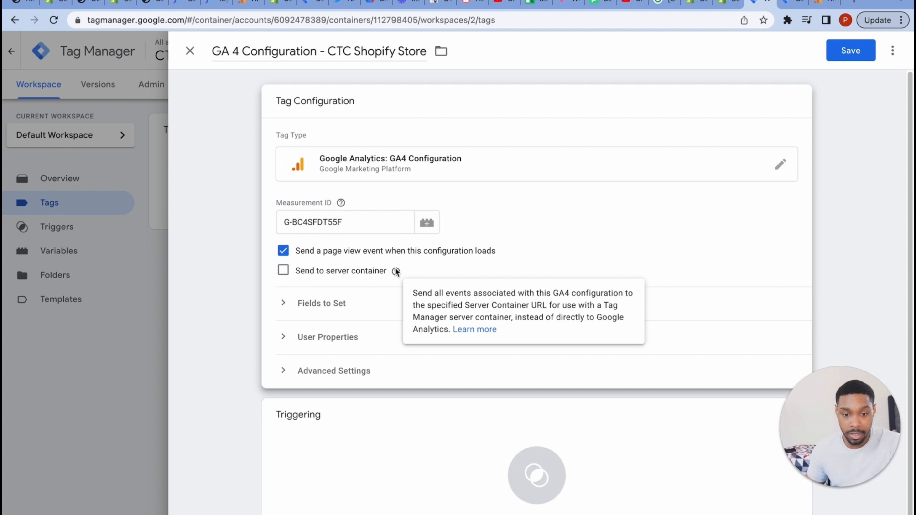
left_click(283, 305)
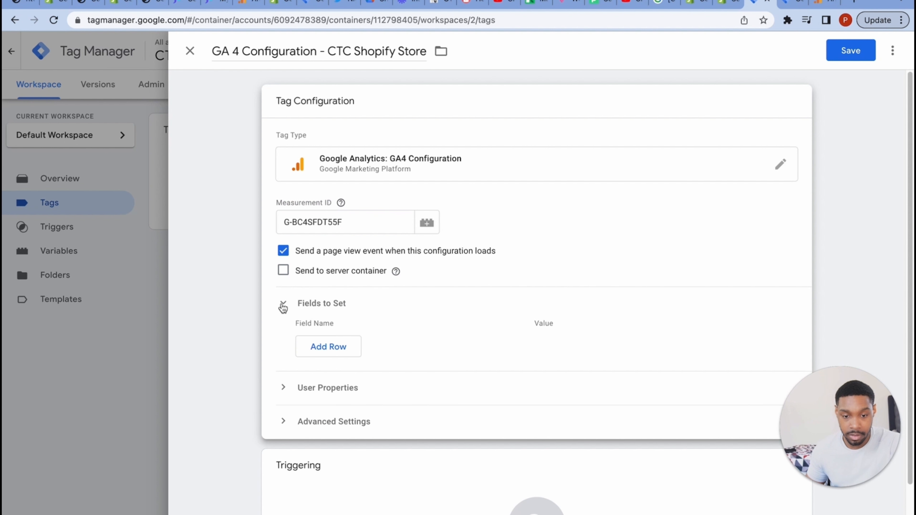
left_click(284, 308)
left_click(292, 337)
left_click(293, 337)
scroll(519, 389, "down", 1)
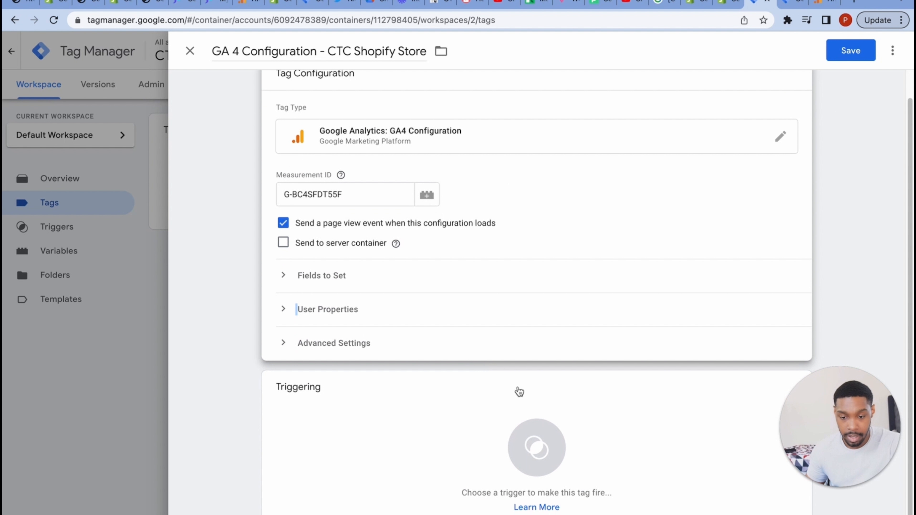
- Set the tag to fire on All Pages and save it
left_click(559, 452)
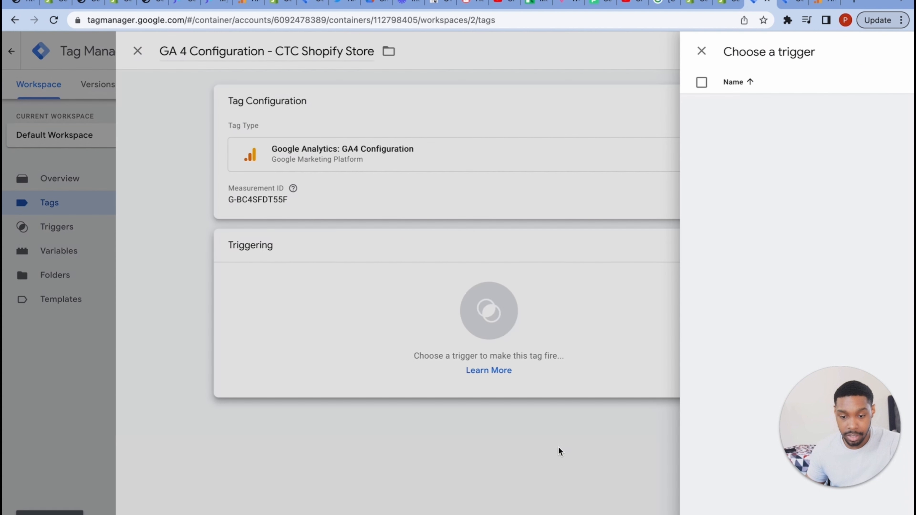
left_click(267, 116)
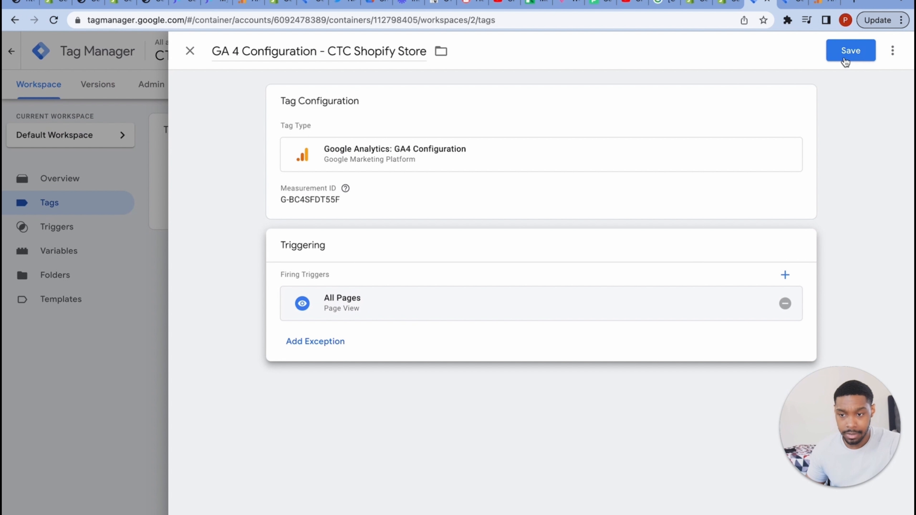
left_click(846, 58)
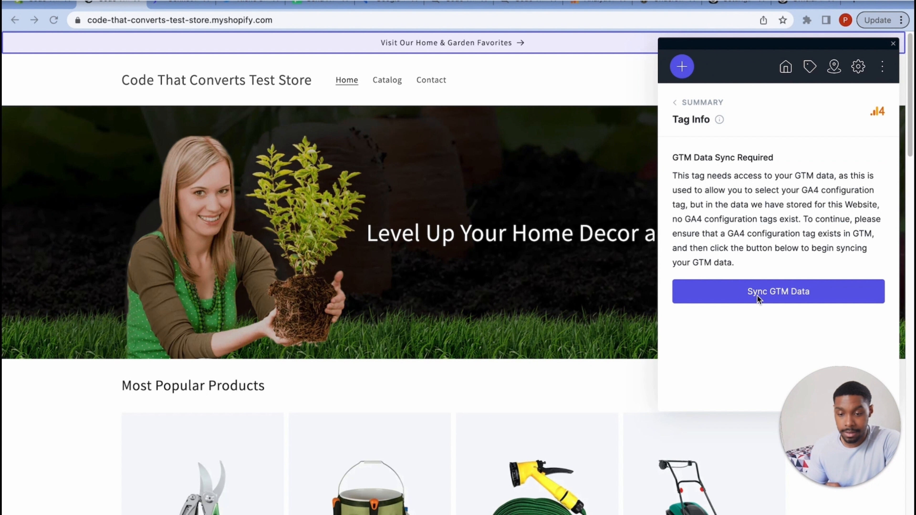
- Run Sync GTM Data with Yes, Start Sync, then return to the .announcement-bar__link summary
left_click(743, 297)
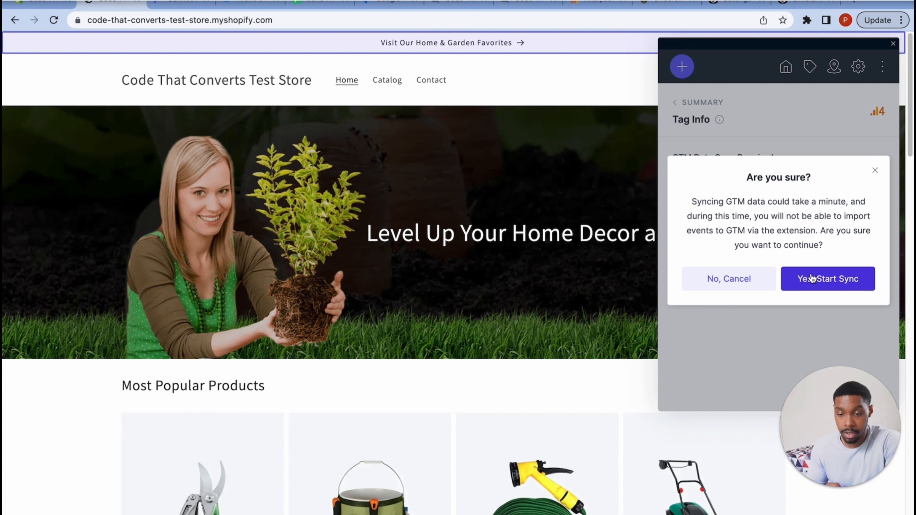
left_click(812, 279)
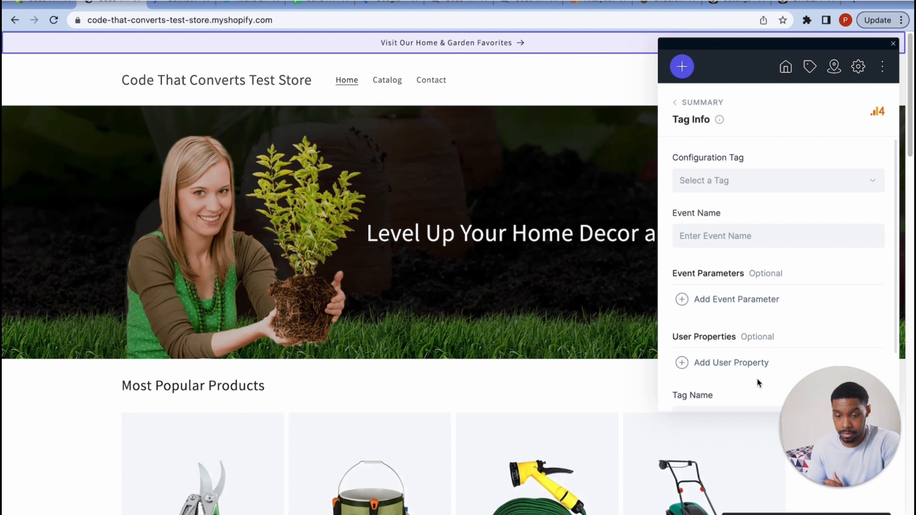
left_click(677, 102)
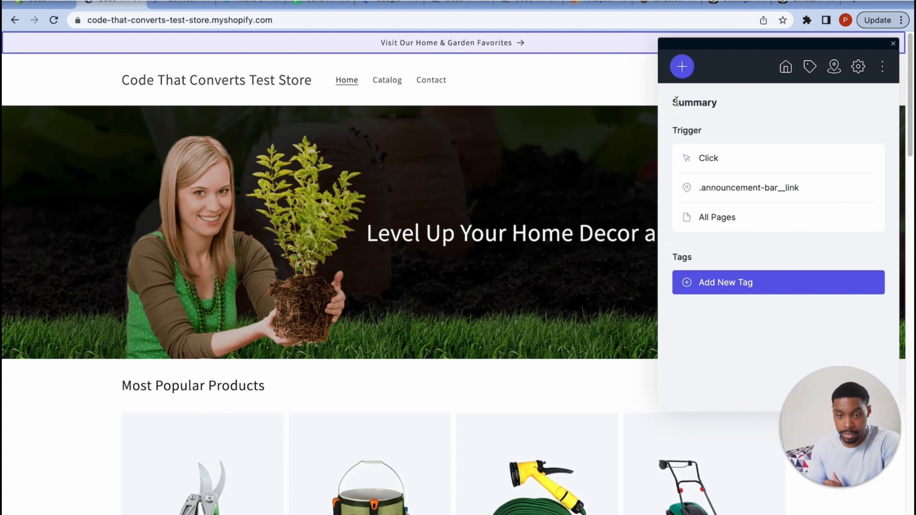
- Close and relaunch the Elevar GTM Event Builder panel from the extensions list
left_click(893, 46)
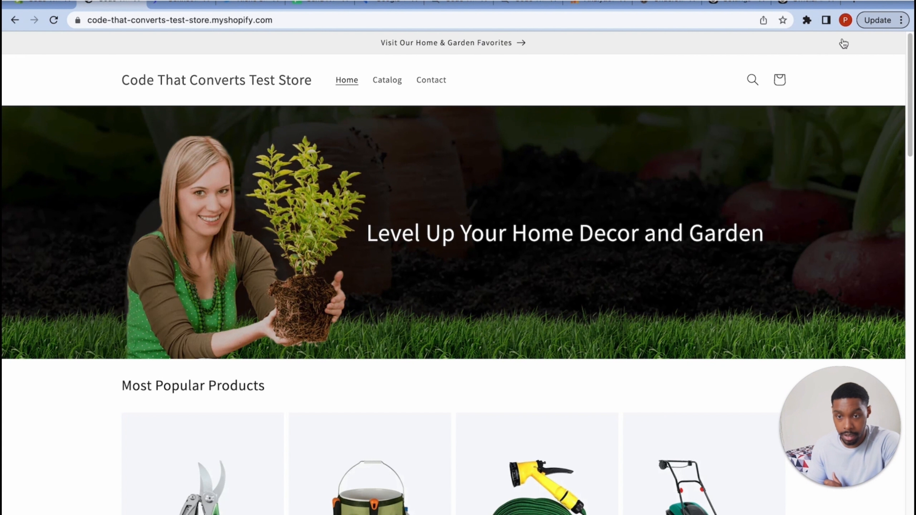
left_click(807, 20)
left_click(716, 143)
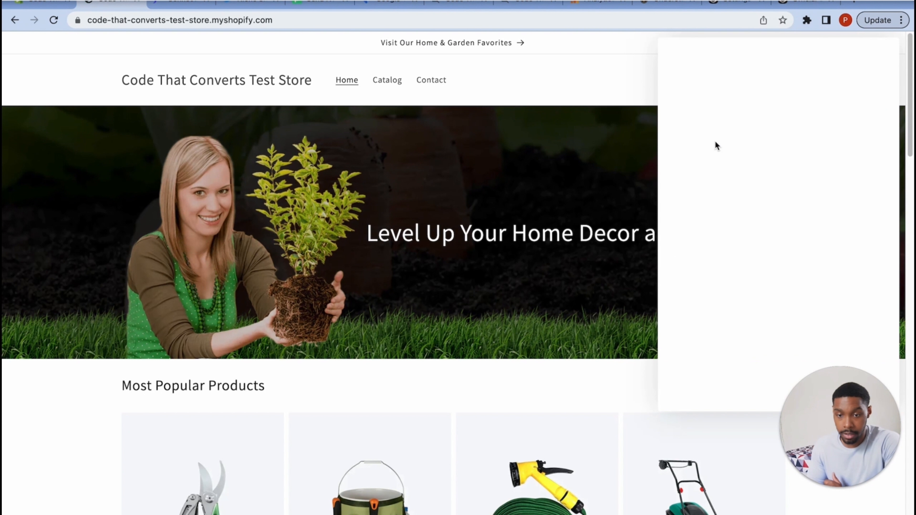
left_click(808, 20)
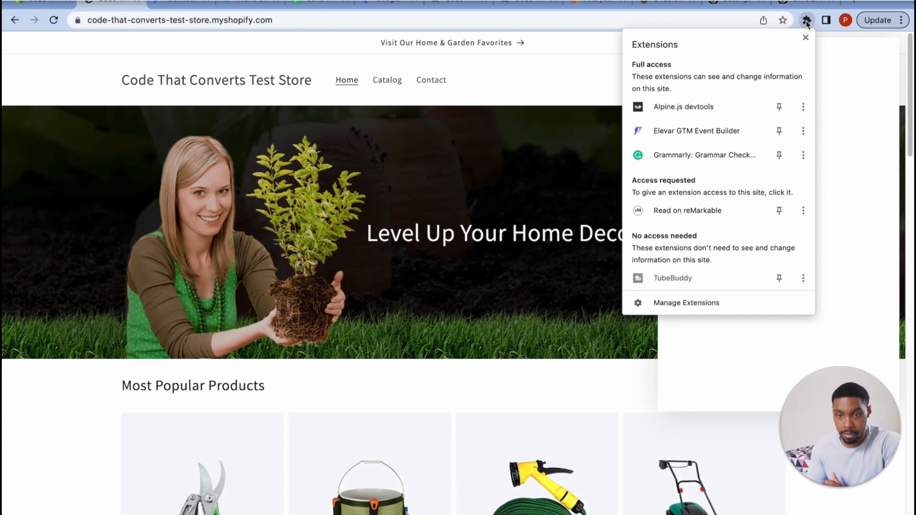
left_click(55, 20)
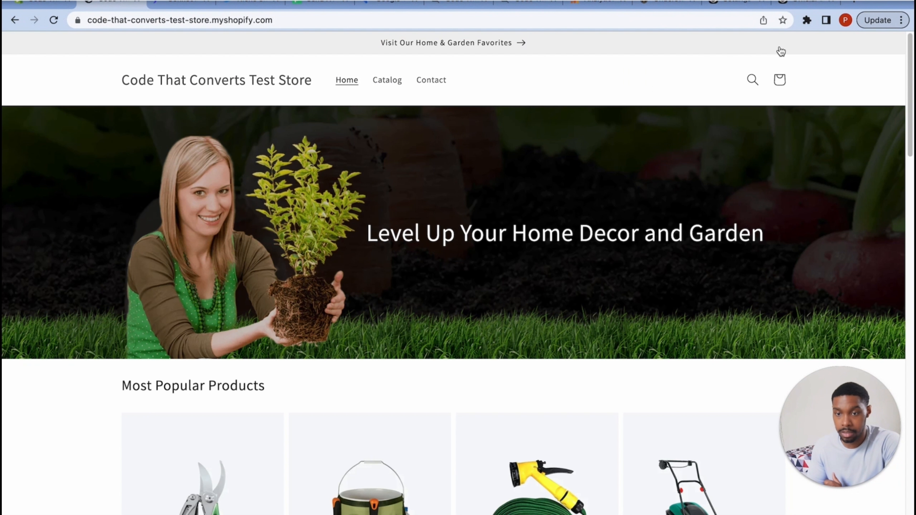
left_click(807, 21)
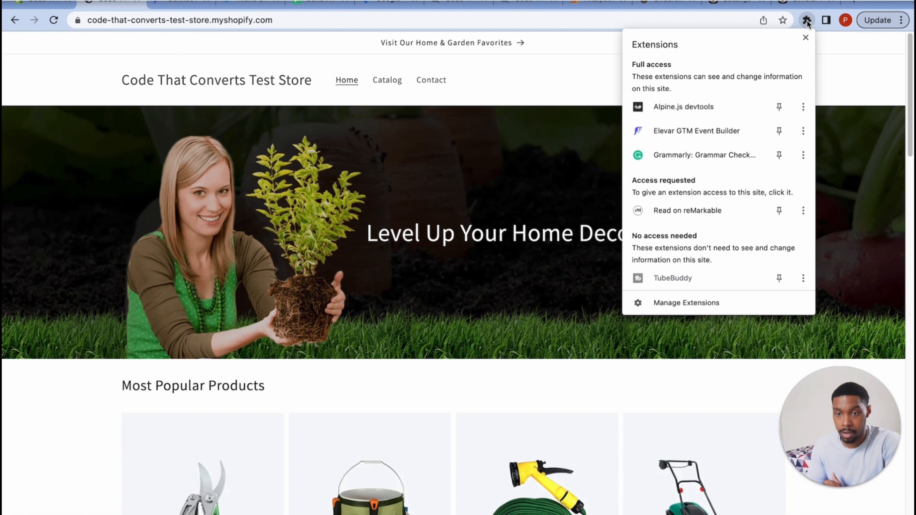
left_click(726, 130)
- Create a Click trigger on the announcement bar for All Pages and add a GA4 Event tag
left_click(809, 67)
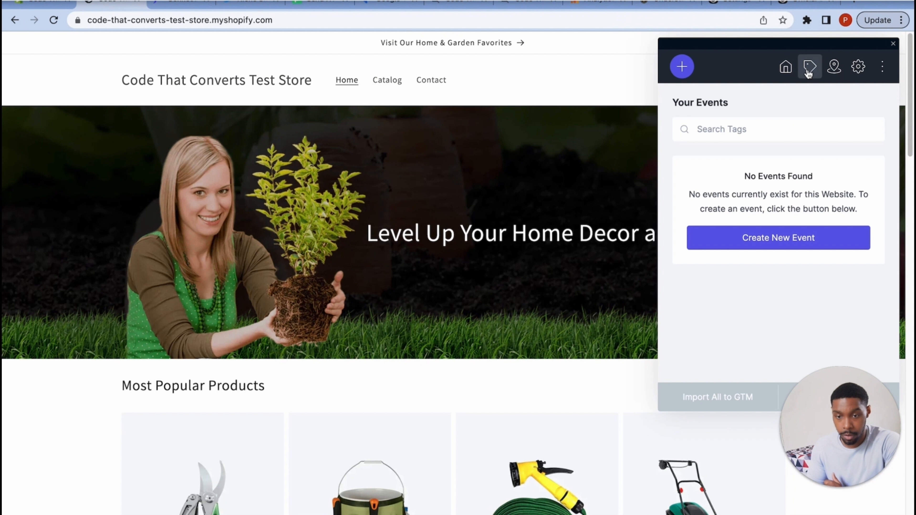
left_click(770, 237)
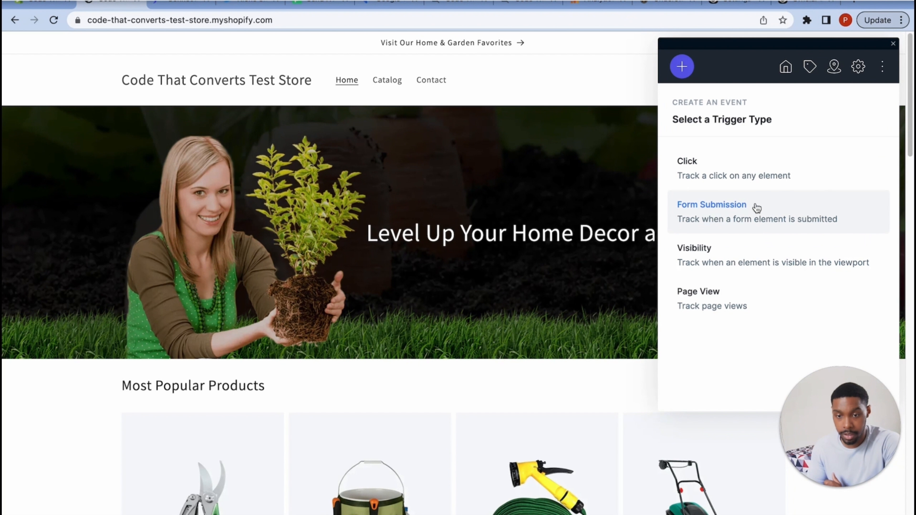
left_click(721, 164)
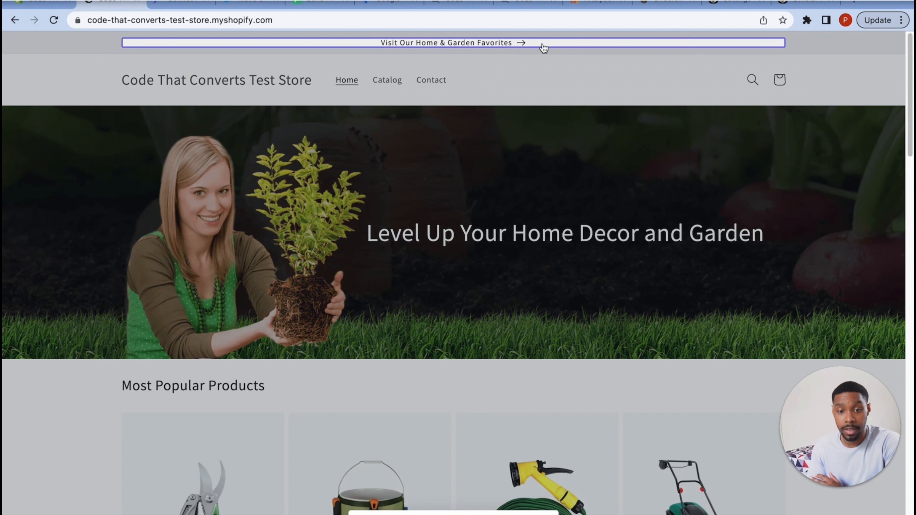
left_click(689, 57)
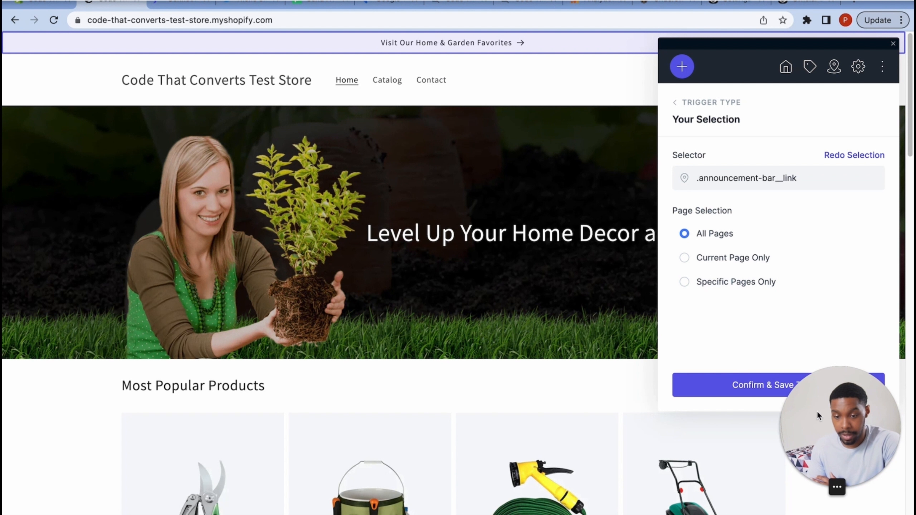
left_click(801, 384)
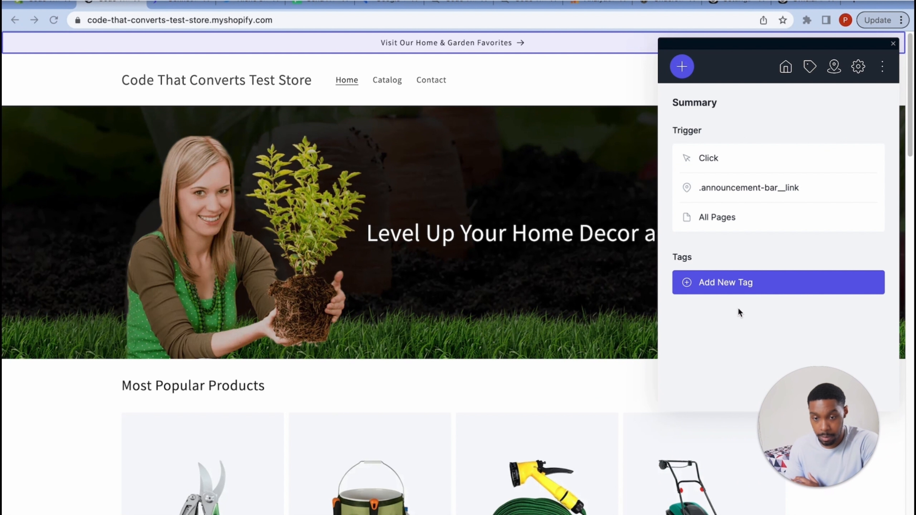
left_click(720, 284)
left_click(730, 258)
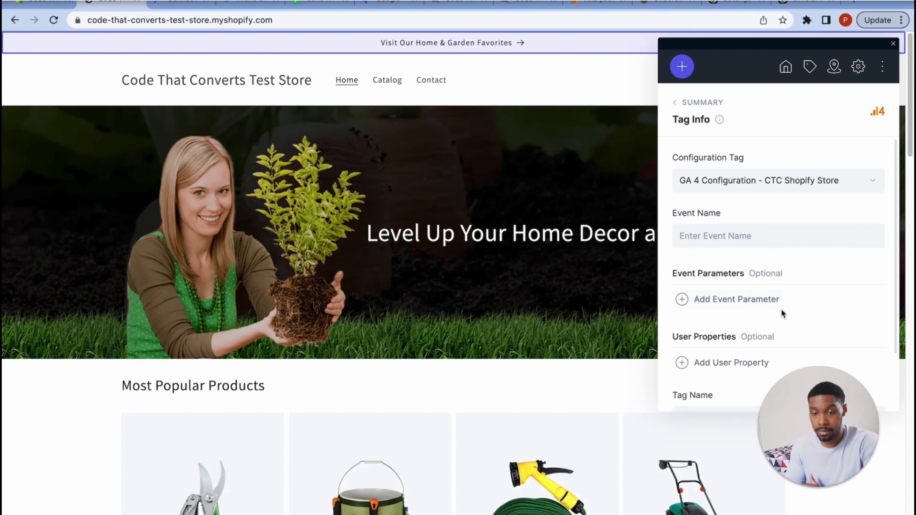
- Enter event name 'Announcement Bar Click', producing tag name 'GA4 Event - Announcement Bar Click'
left_click(765, 241)
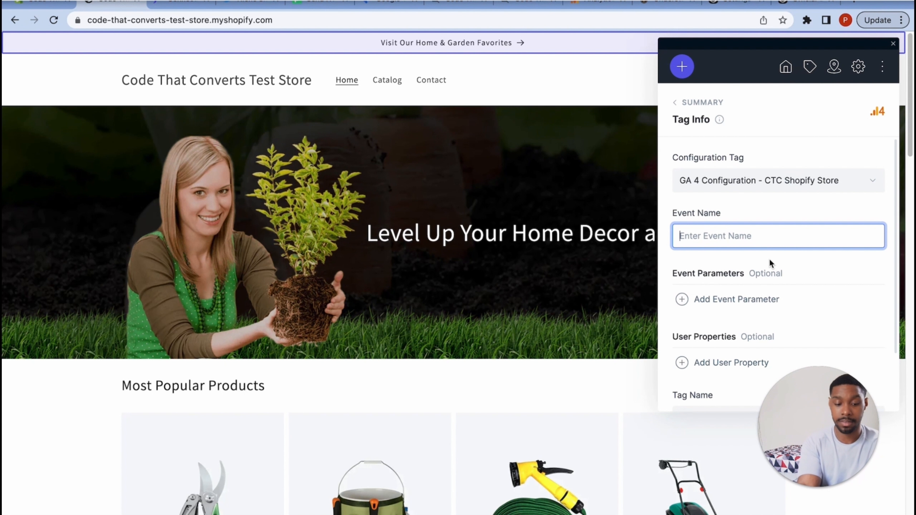
type("Announcement ")
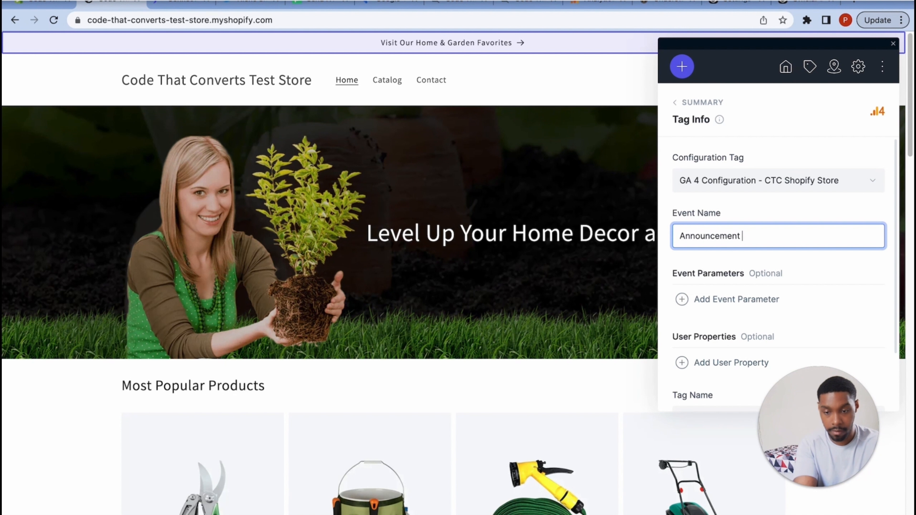
type("bA")
key("BackSpace")
key("BackSpace")
key("BackSpace")
type("B")
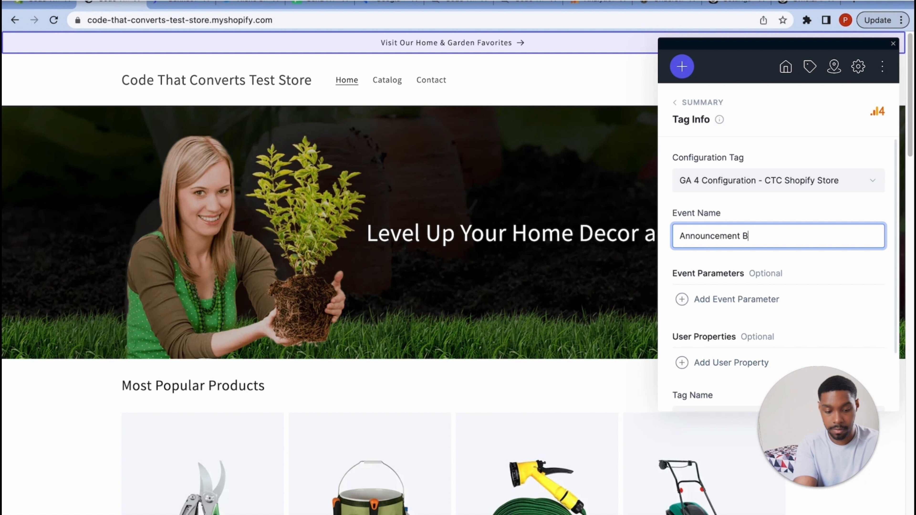
type("ar Click")
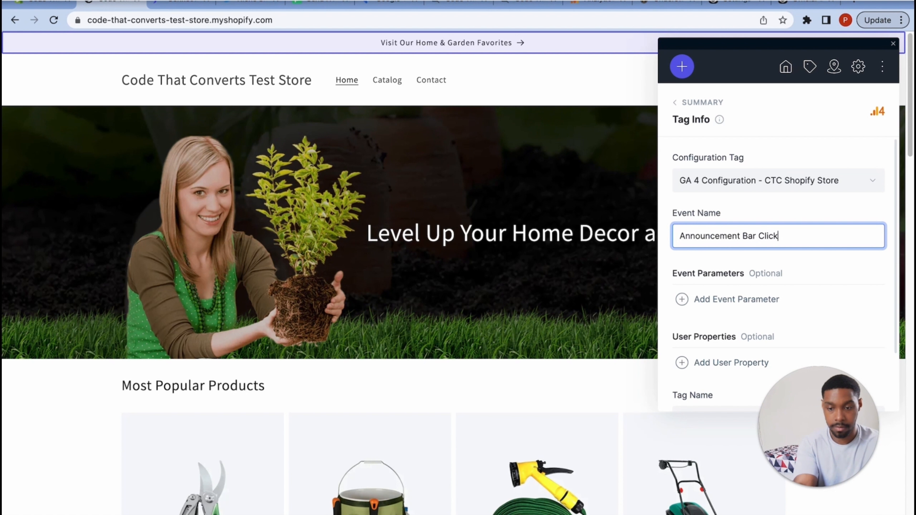
left_click(808, 277)
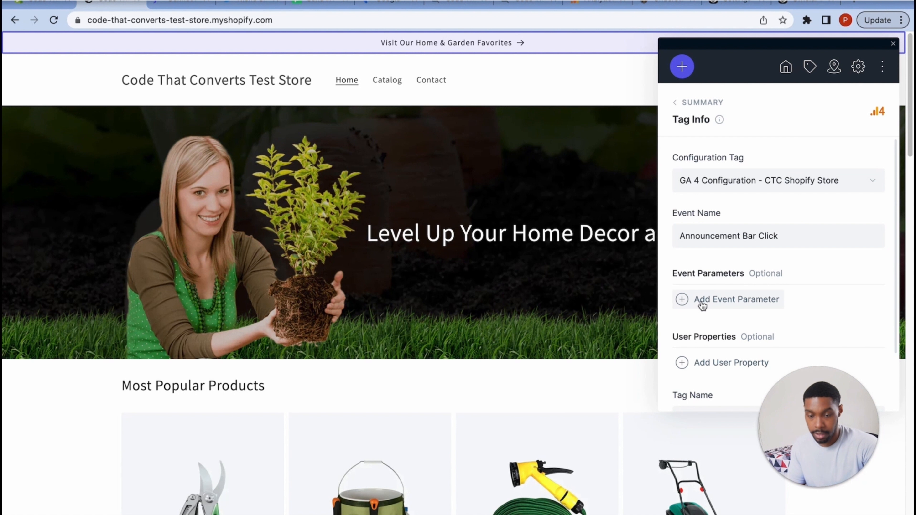
scroll(723, 346, "down", 3)
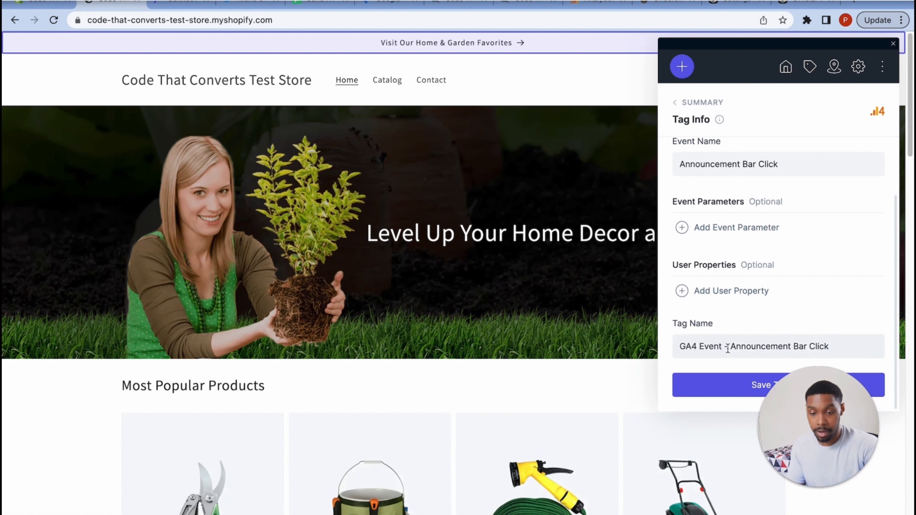
scroll(752, 337, "up", 3)
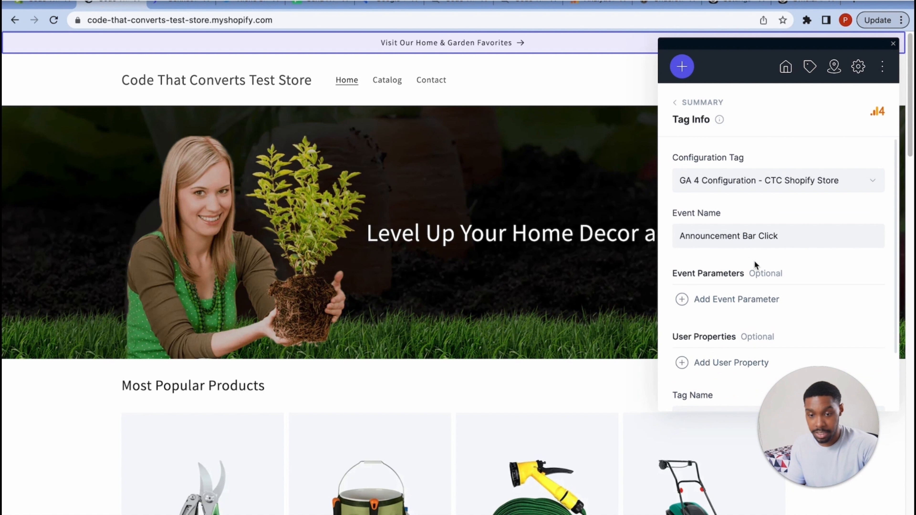
scroll(741, 307, "down", 3)
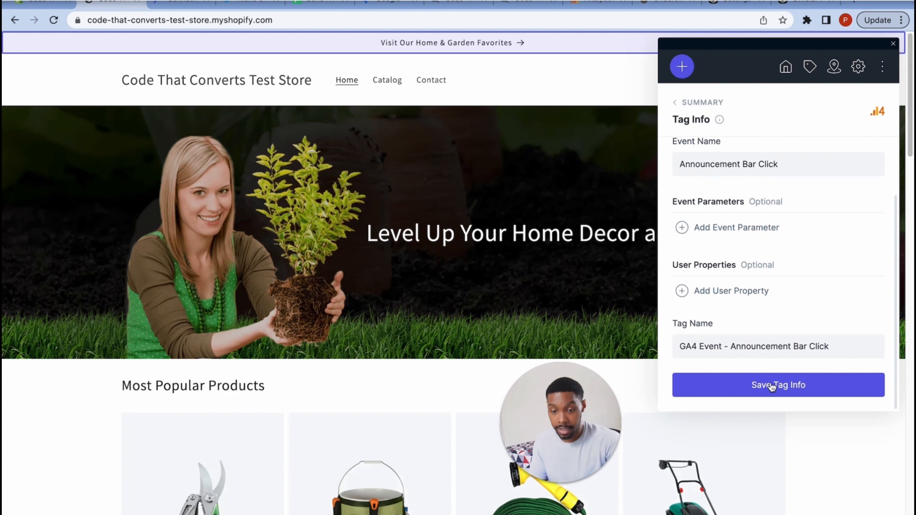
- Save the Announcement Bar Click tag and event, then import all events into Google Tag Manager
left_click(738, 380)
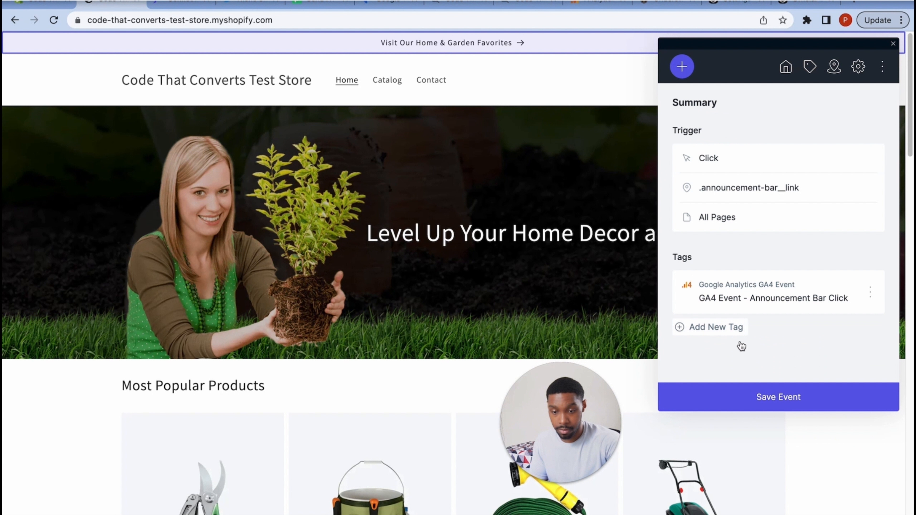
left_click(786, 396)
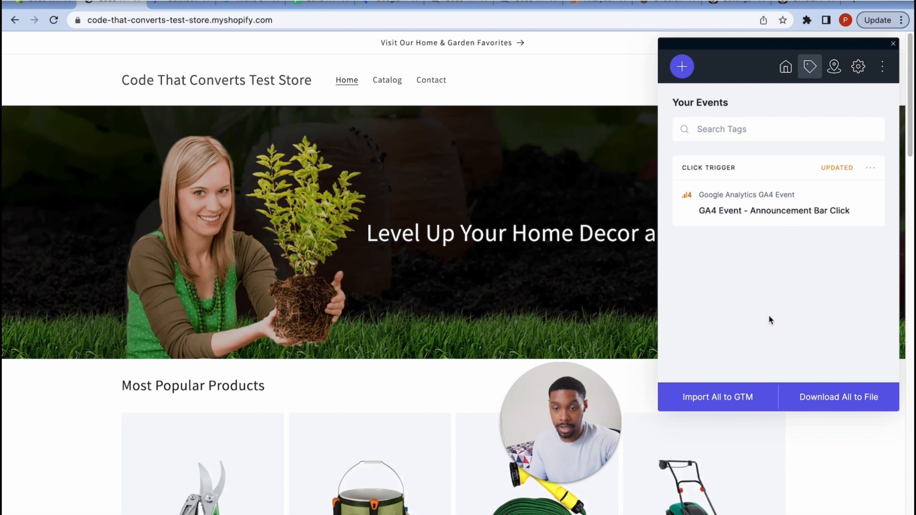
left_click(724, 399)
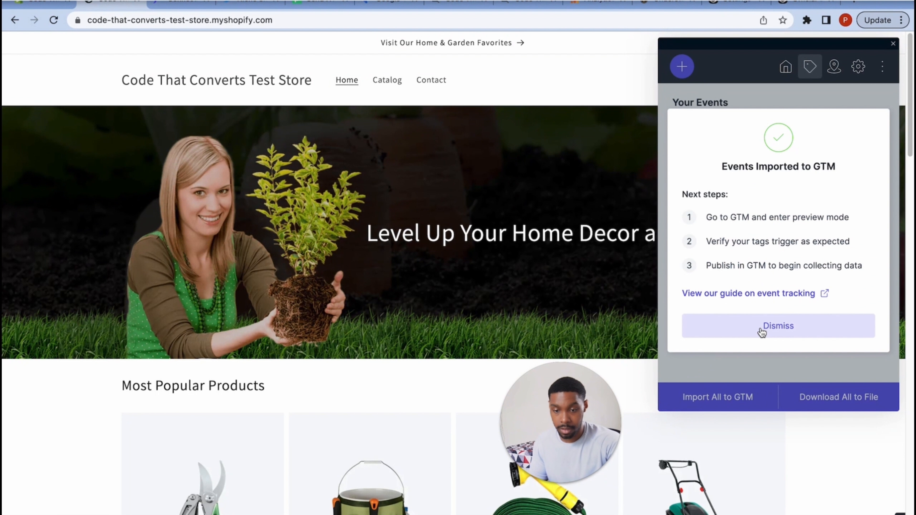
left_click(762, 333)
left_click_drag(555, 449, 857, 440)
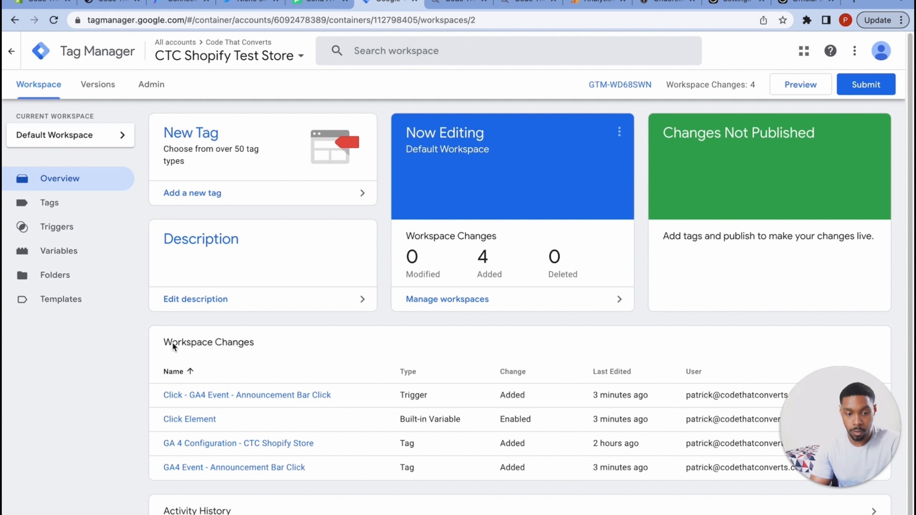
- Review Tag Manager's Workspace Changes: four additions including the Announcement Bar Click trigger, tag and Click Element variable
left_click_drag(257, 345, 134, 357)
left_click(138, 356)
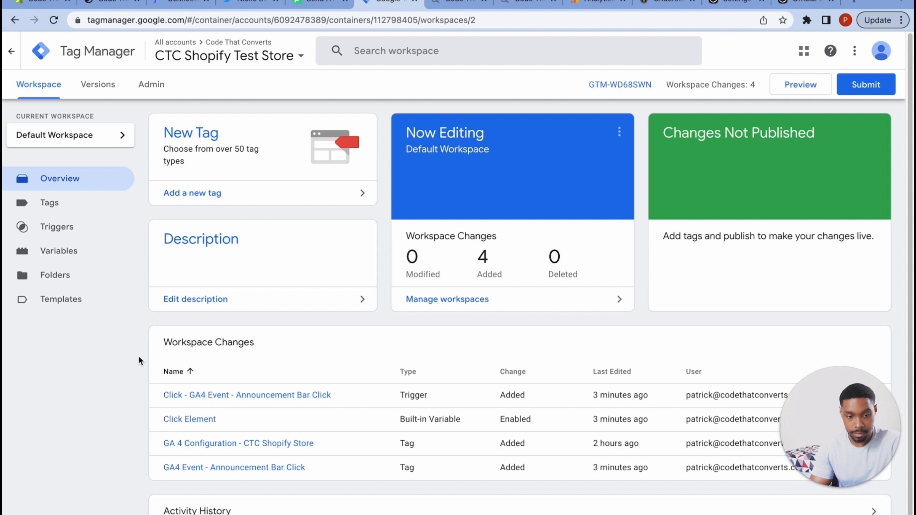
scroll(138, 355, "down", 1)
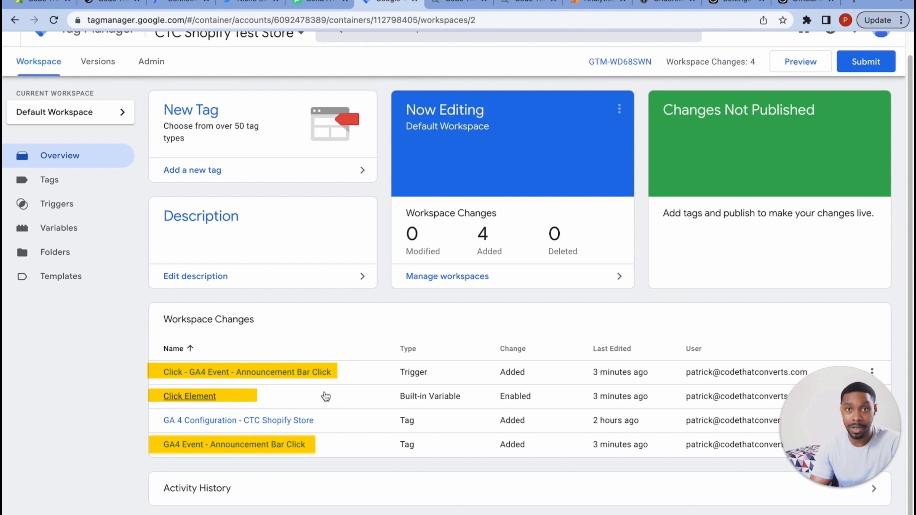
scroll(343, 324, "up", 2)
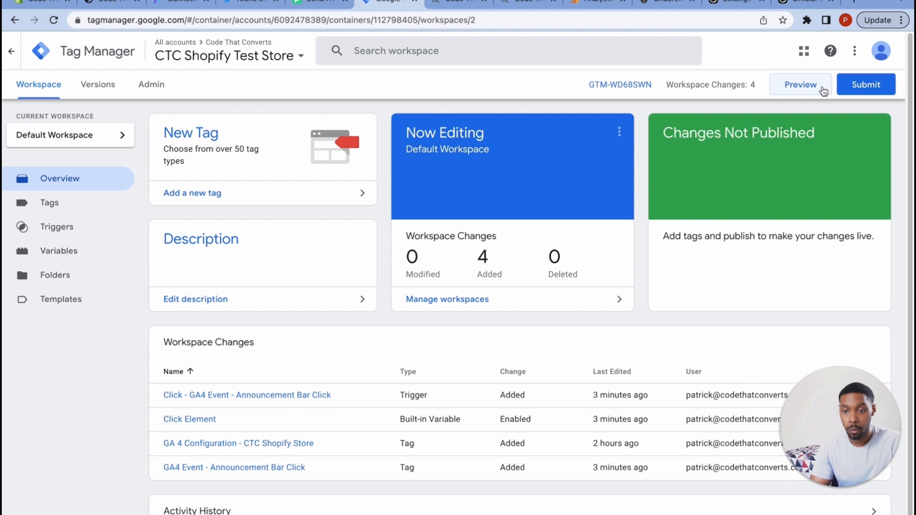
- Start GTM preview mode and connect the Tag Assistant debug session to the Shopify test store
left_click(801, 86)
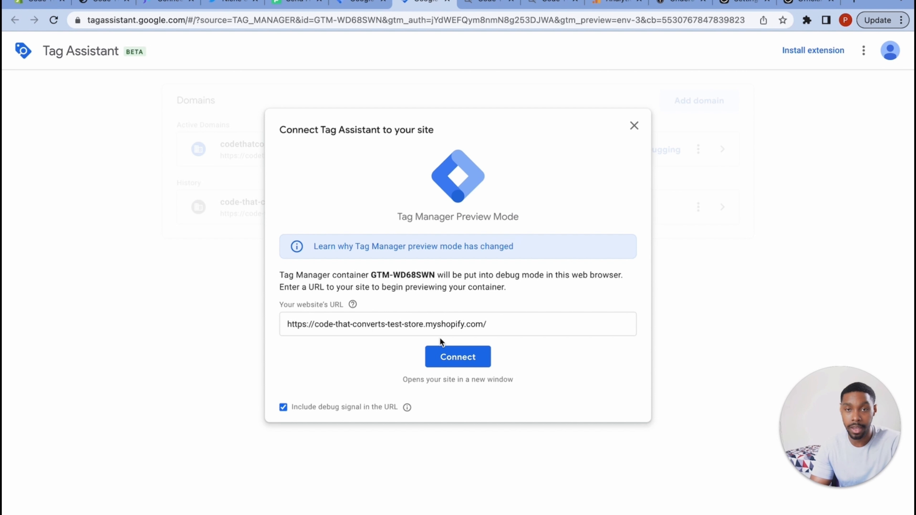
left_click(458, 357)
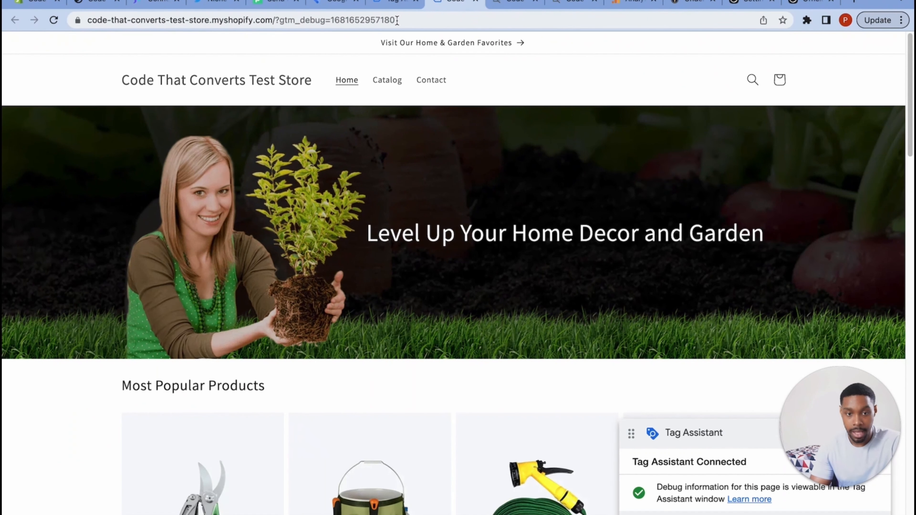
left_click_drag(397, 20, 273, 24)
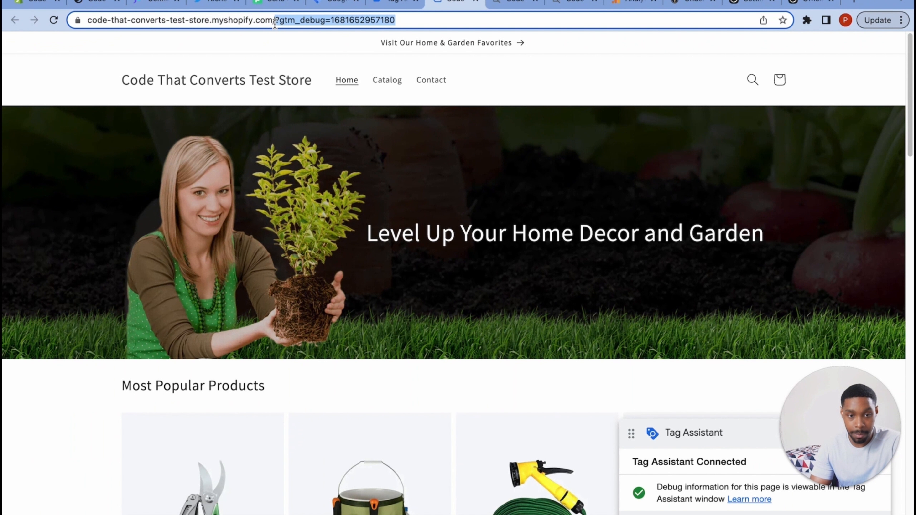
left_click_drag(819, 424, 830, 330)
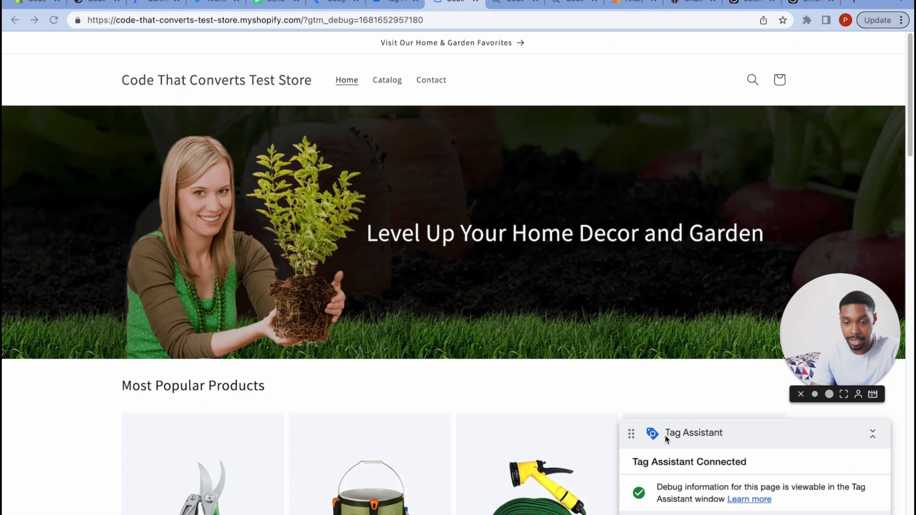
left_click(390, 6)
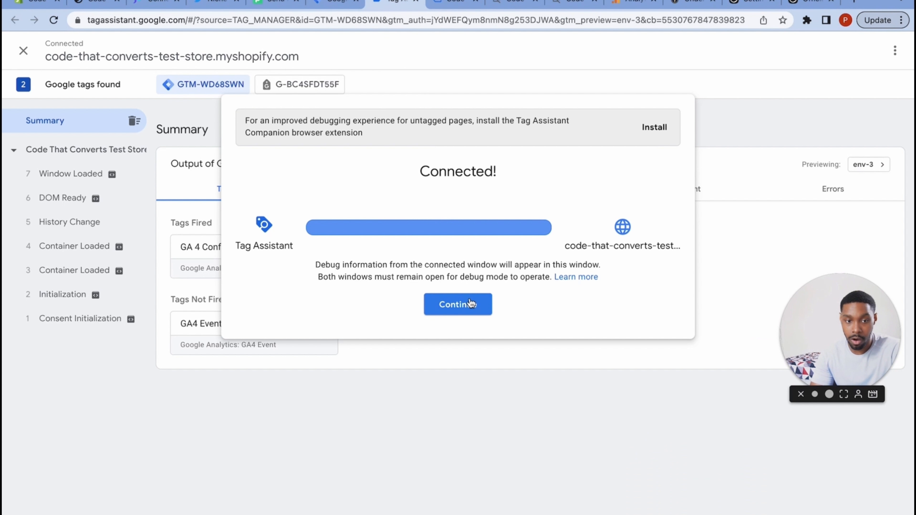
- Check the GTM-WD68SWN tags output, where GA4 Event - Announcement Bar Click is listed as not fired
left_click(463, 306)
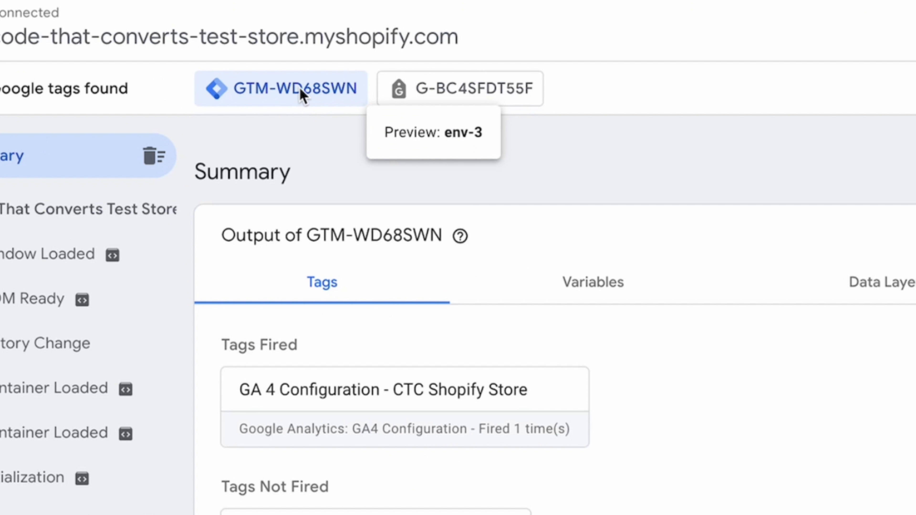
left_click(465, 100)
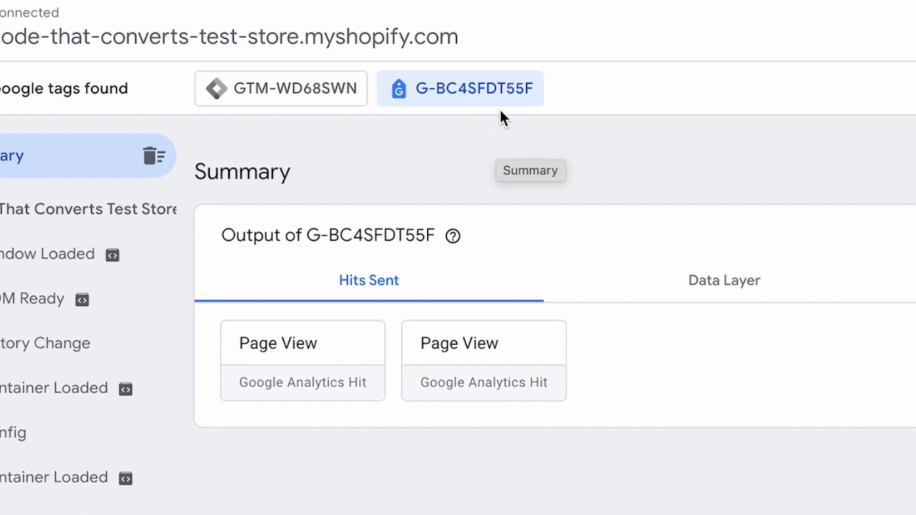
left_click(276, 88)
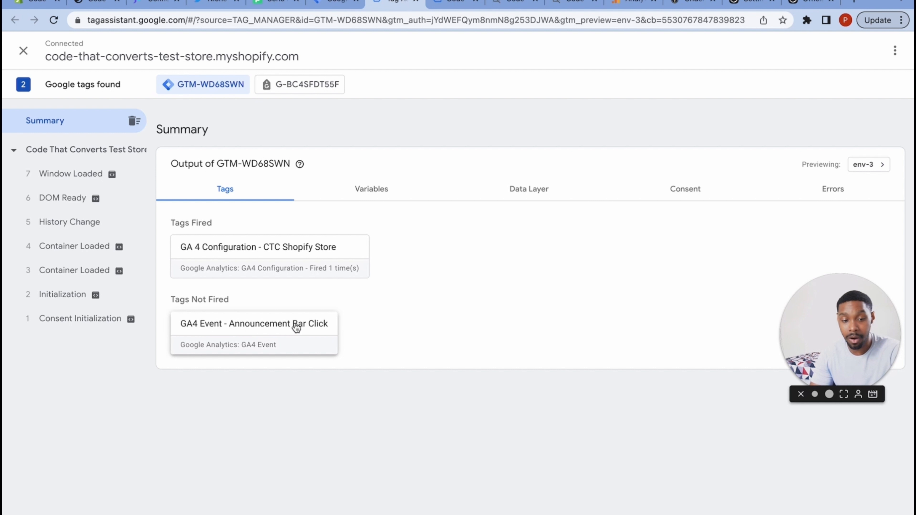
- Click the store's announcement bar link and return to Tag Assistant to verify the event fired
left_click(449, 7)
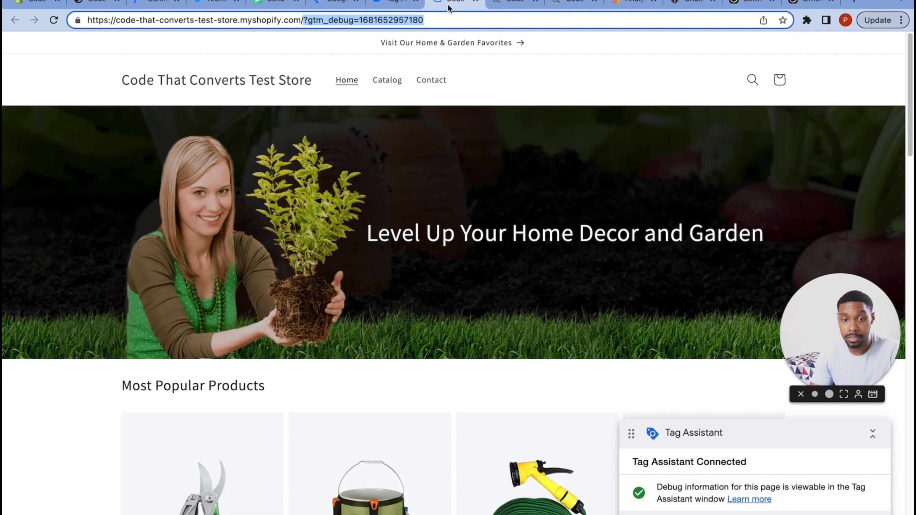
left_click(503, 91)
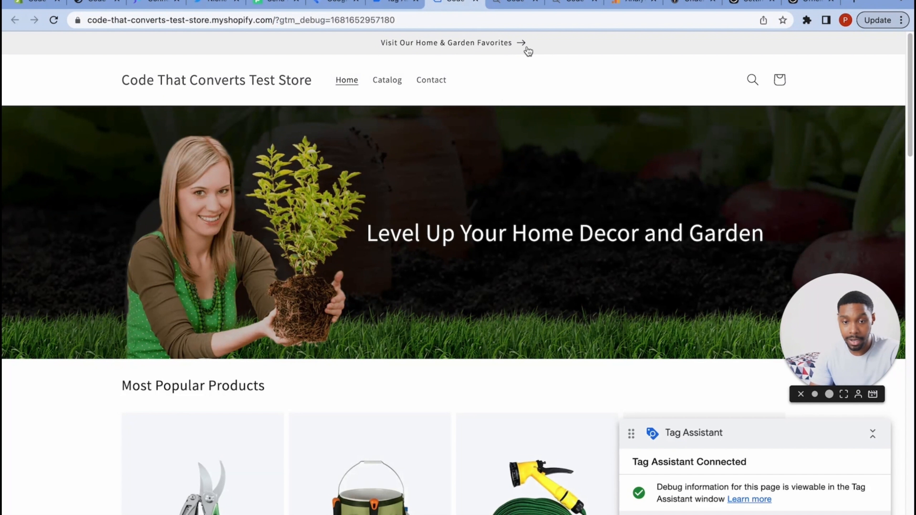
left_click(561, 49)
key("ctrl+shift+Tab")
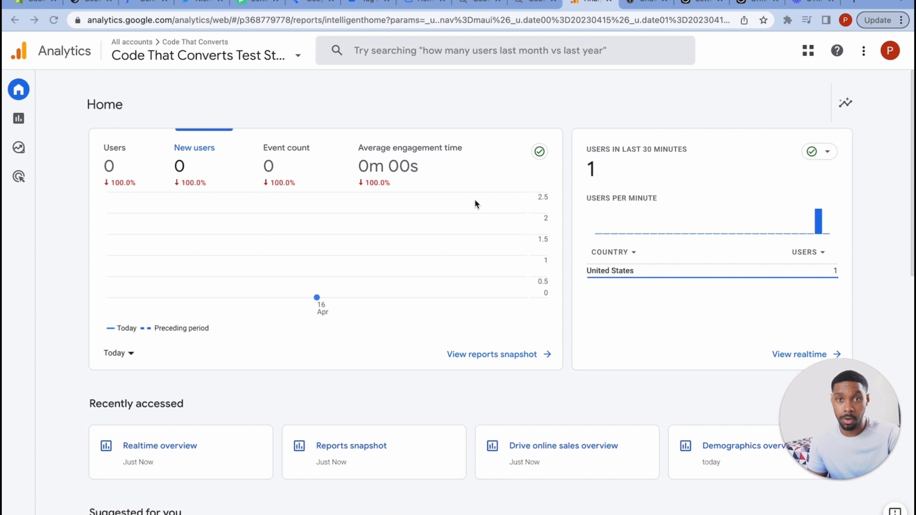
- Check the GA4 realtime report's Event count card for one Announcement Bar Click event
scroll(613, 302, "down", 1)
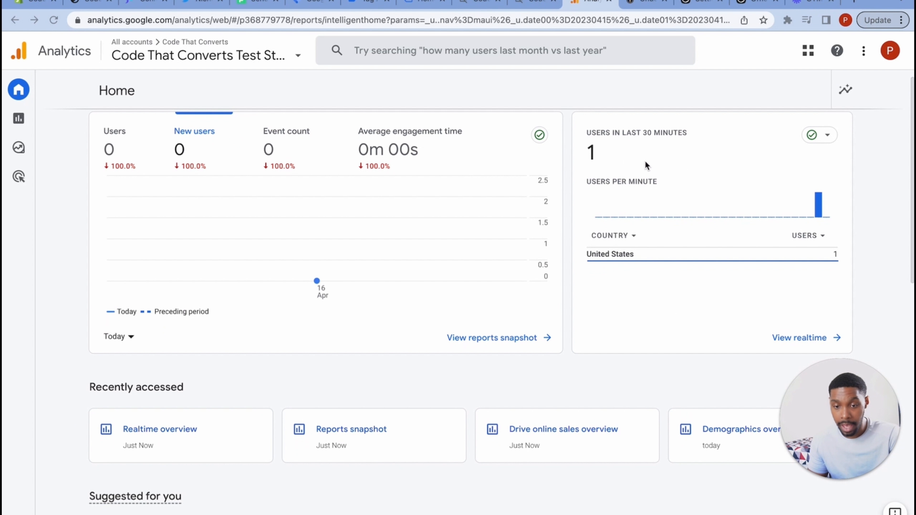
left_click(822, 337)
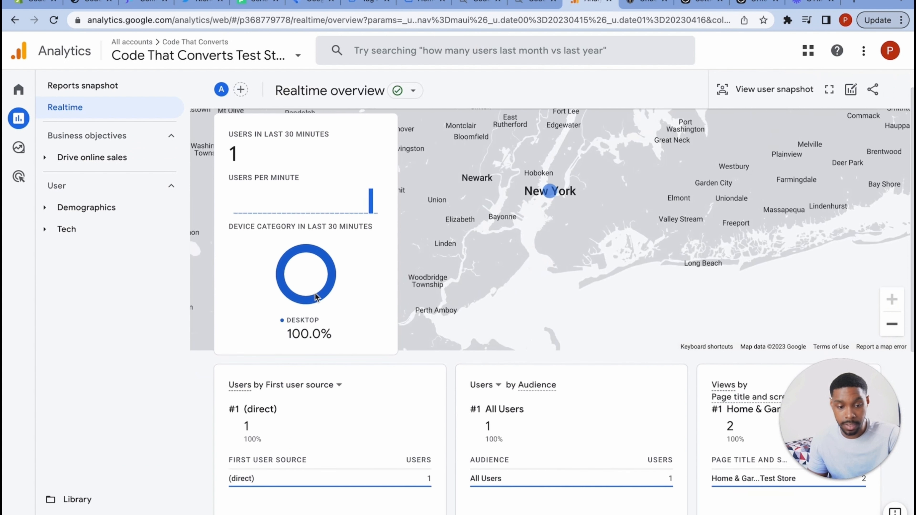
scroll(468, 286, "down", 6)
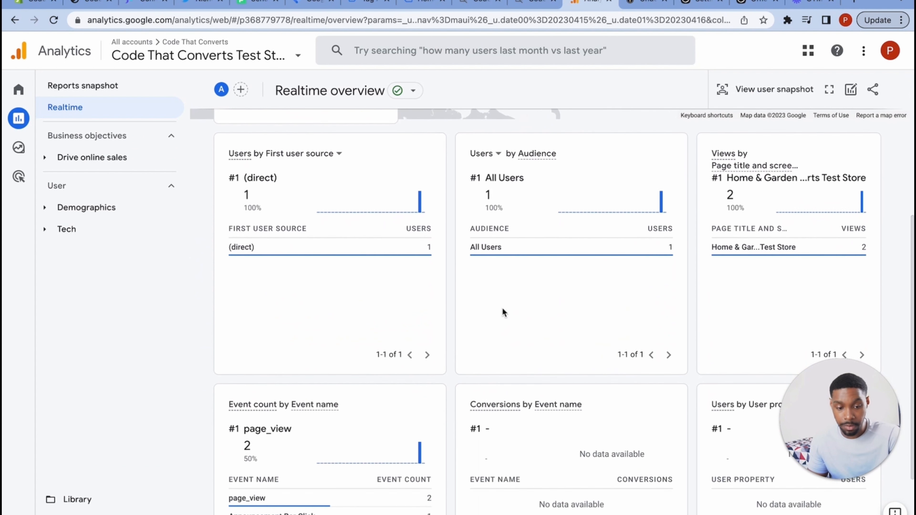
scroll(272, 397, "down", 3)
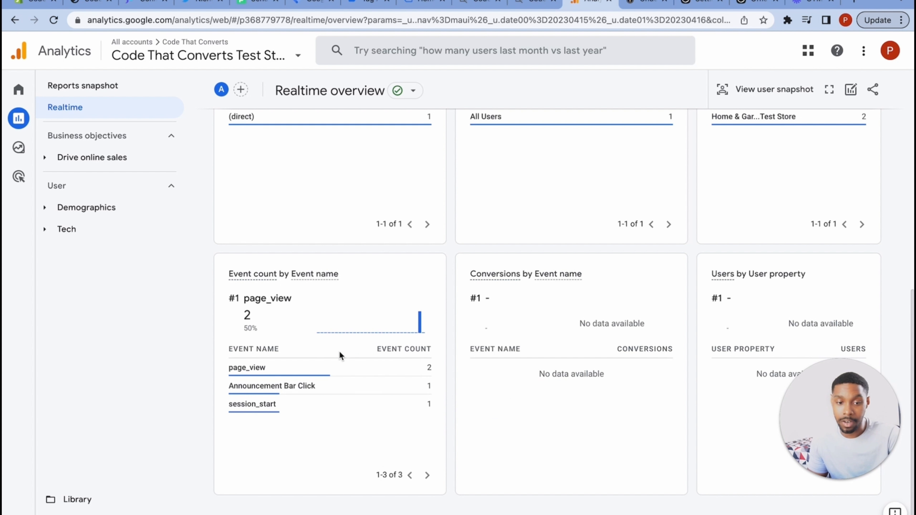
scroll(341, 356, "up", 10)
- Return to the Analytics Home page and open the Reports snapshot
mouse_move(3, 124)
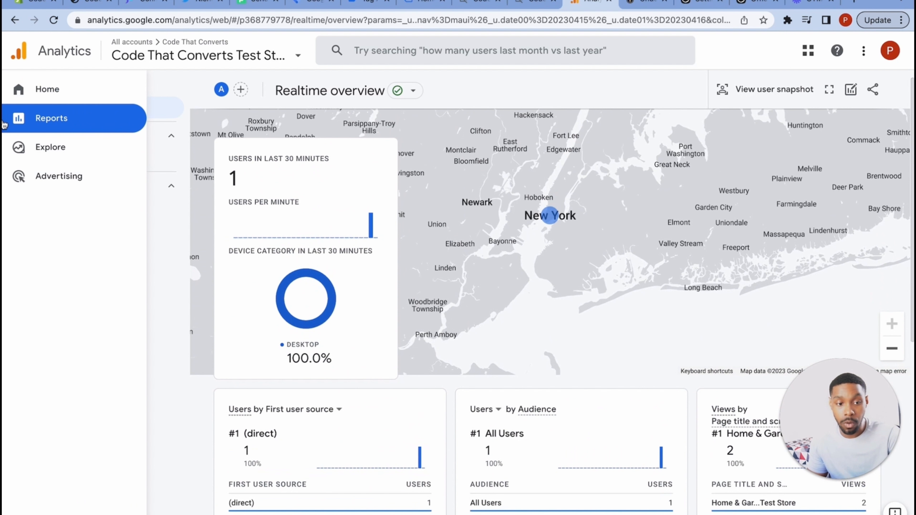
left_click(22, 90)
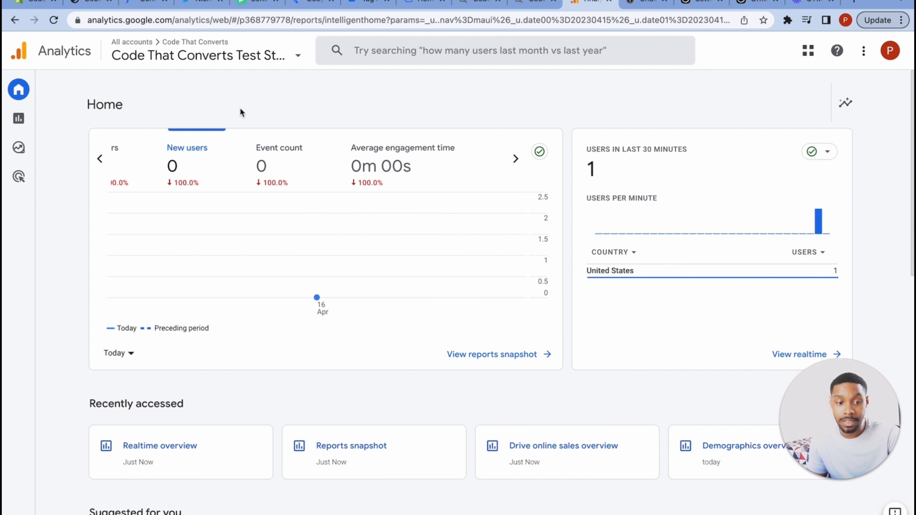
mouse_move(364, 265)
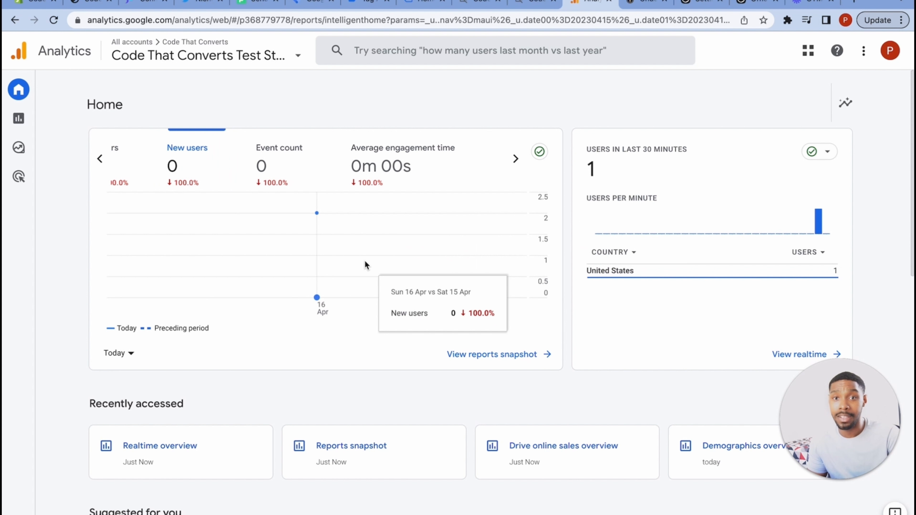
left_click(492, 357)
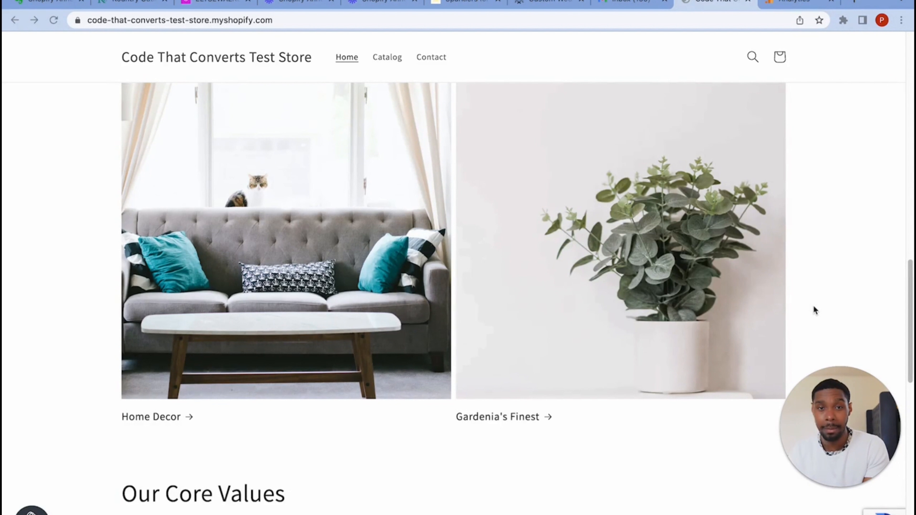
- Scroll the store homepage down to the footer's 'Subscribe to our emails' form
scroll(666, 379, "down", 10)
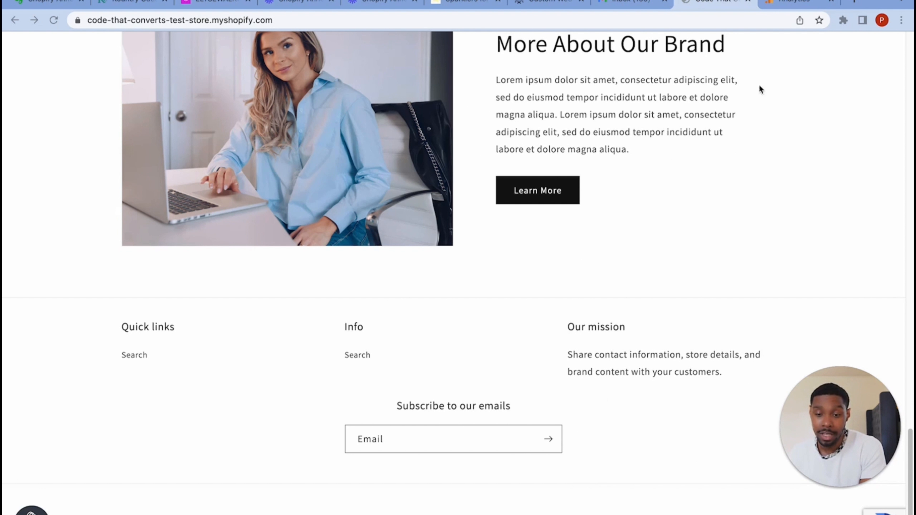
- Launch the GTM Event Builder extension, reloading the store page to fix its blank popup
left_click(843, 20)
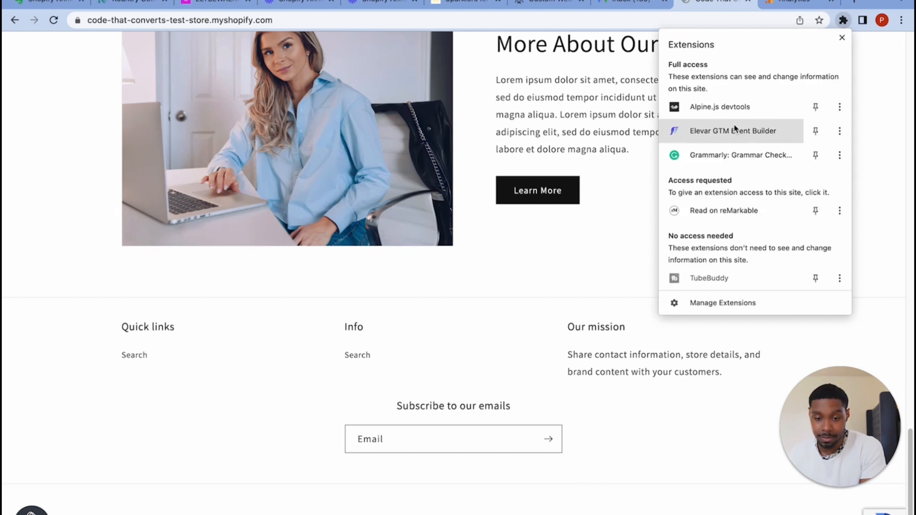
left_click(734, 125)
left_click_drag(793, 402, 103, 224)
left_click(53, 20)
left_click(843, 21)
left_click(773, 124)
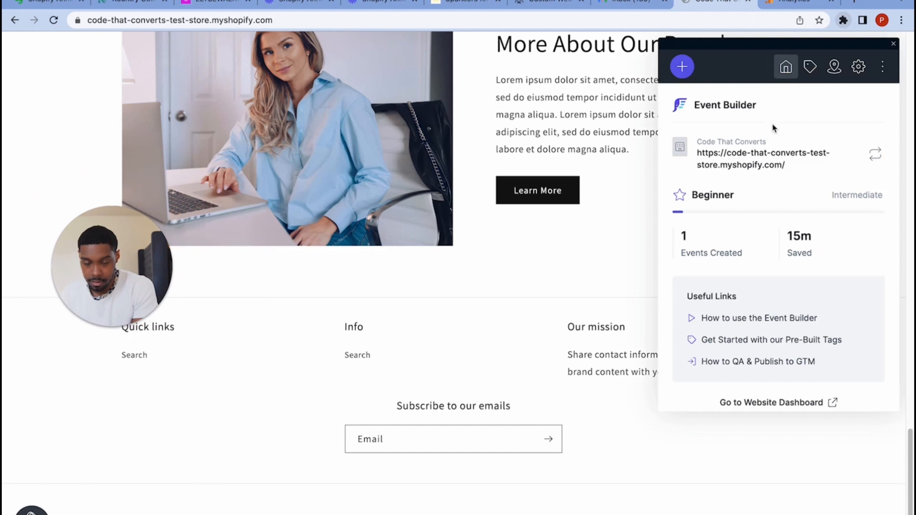
left_click(811, 67)
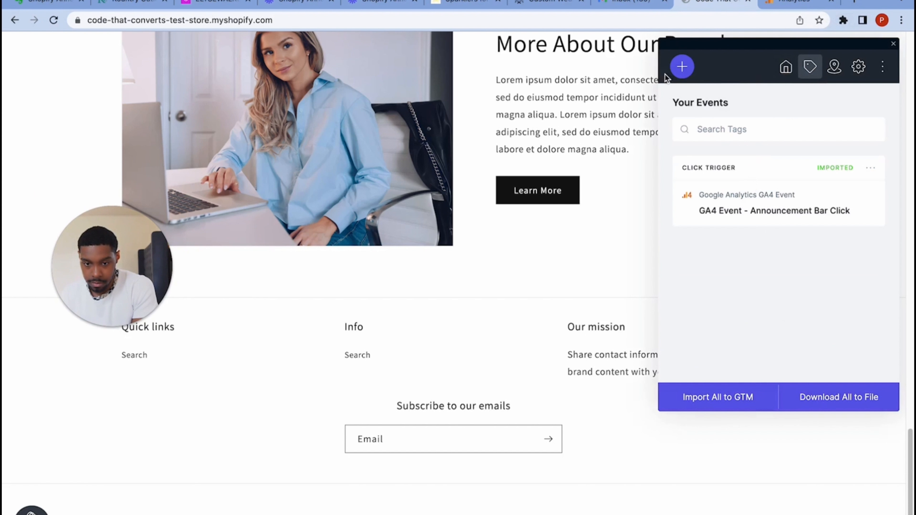
- Create a Form Submission trigger on the footer email subscribe form for all pages
left_click(681, 67)
left_click(749, 222)
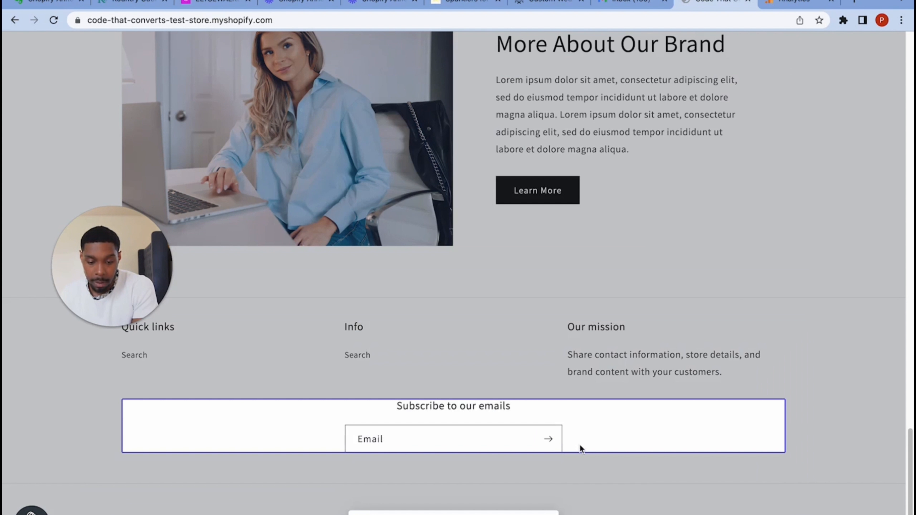
left_click(492, 447)
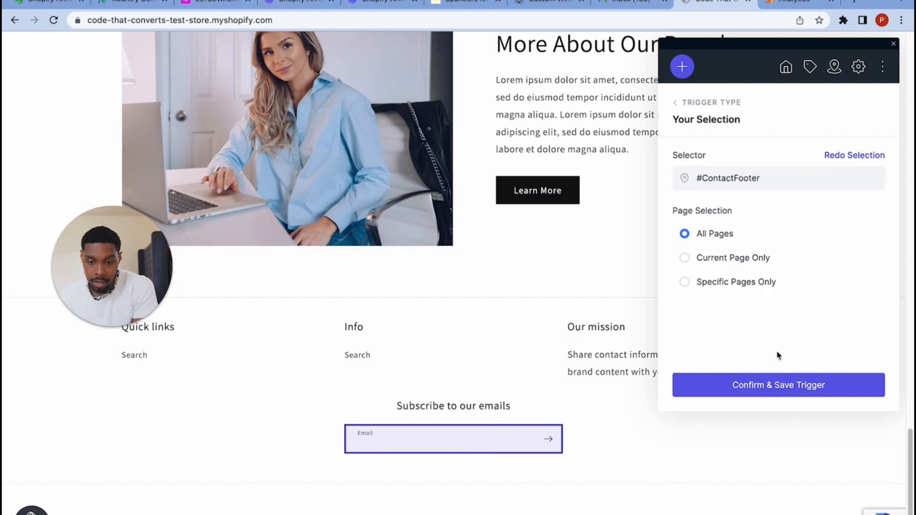
left_click(764, 384)
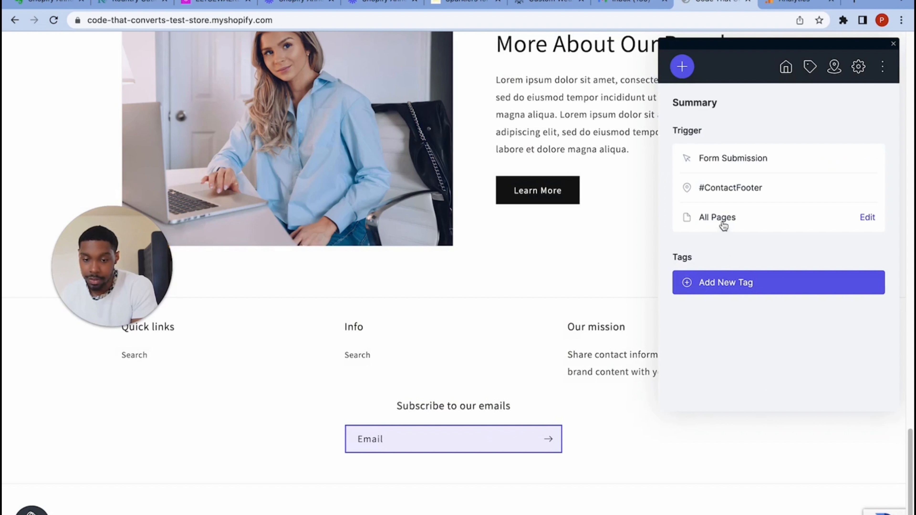
- Add a GA4 Event tag named 'Optin Form Submission', save the event, and import all into GTM
left_click(712, 282)
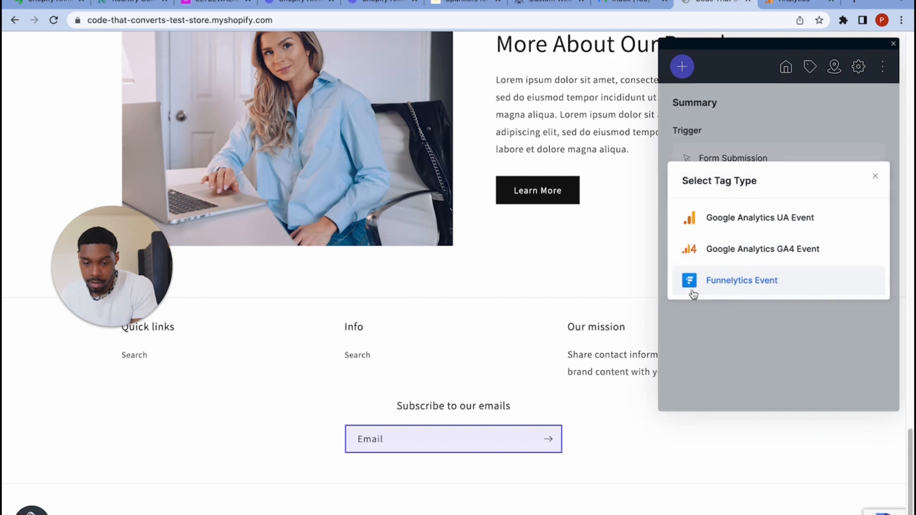
left_click(788, 258)
scroll(725, 368, "down", 2)
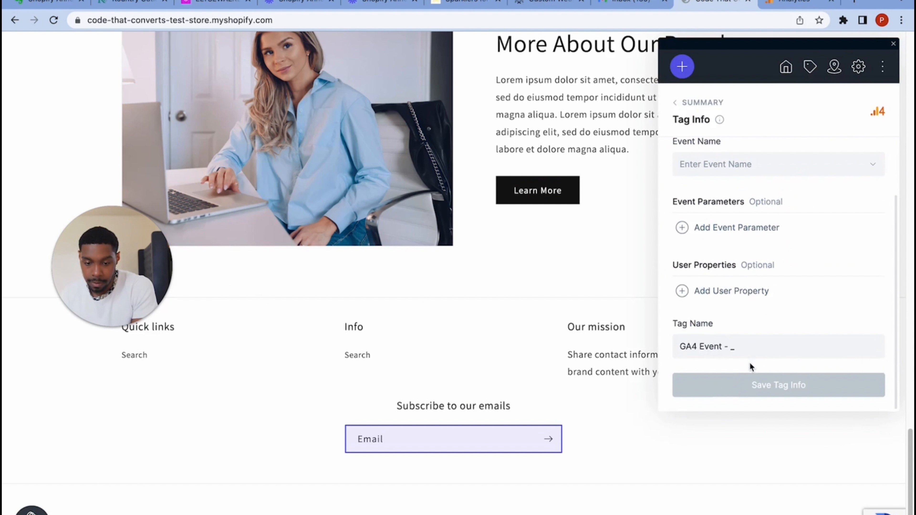
left_click(740, 349)
scroll(761, 288, "up", 3)
left_click(760, 244)
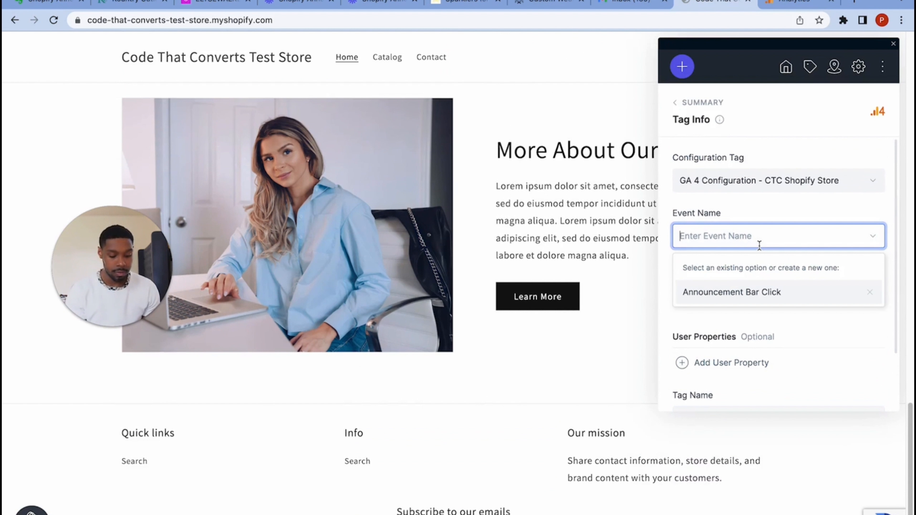
type("Optin For")
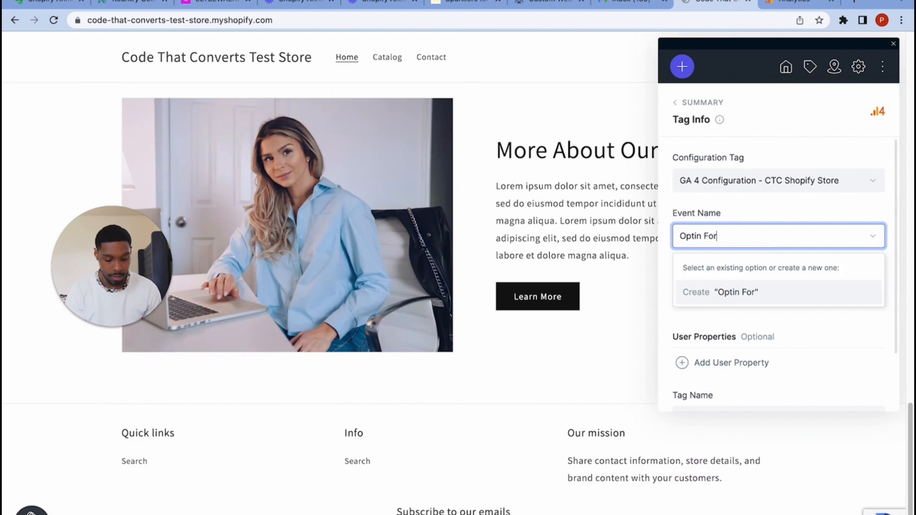
type("m Submission")
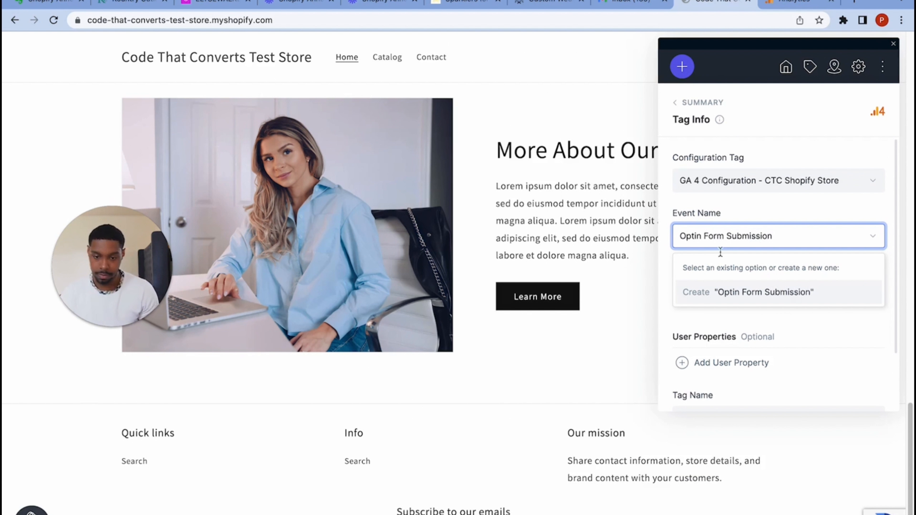
left_click(761, 292)
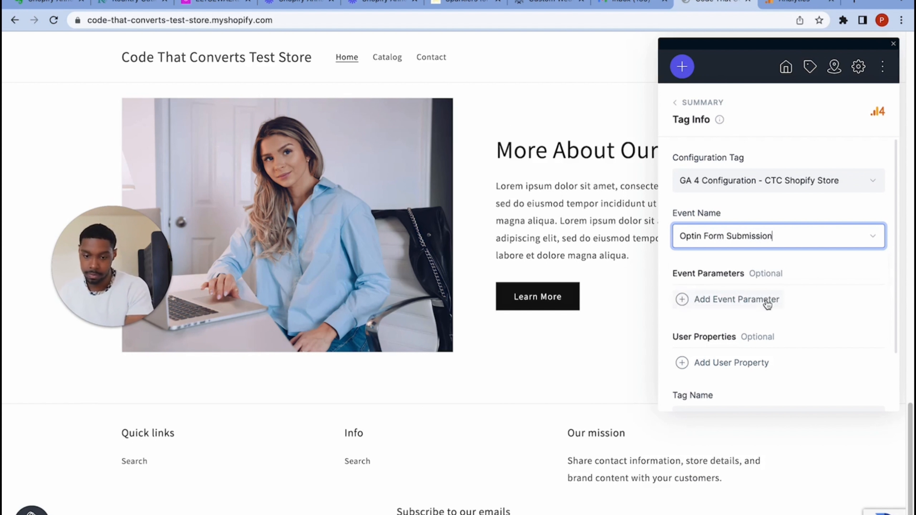
scroll(758, 325, "down", 2)
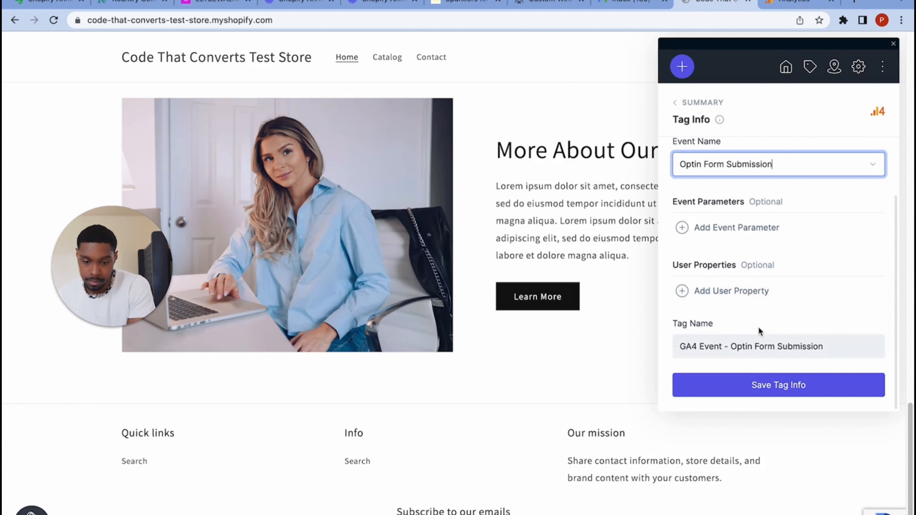
left_click(776, 385)
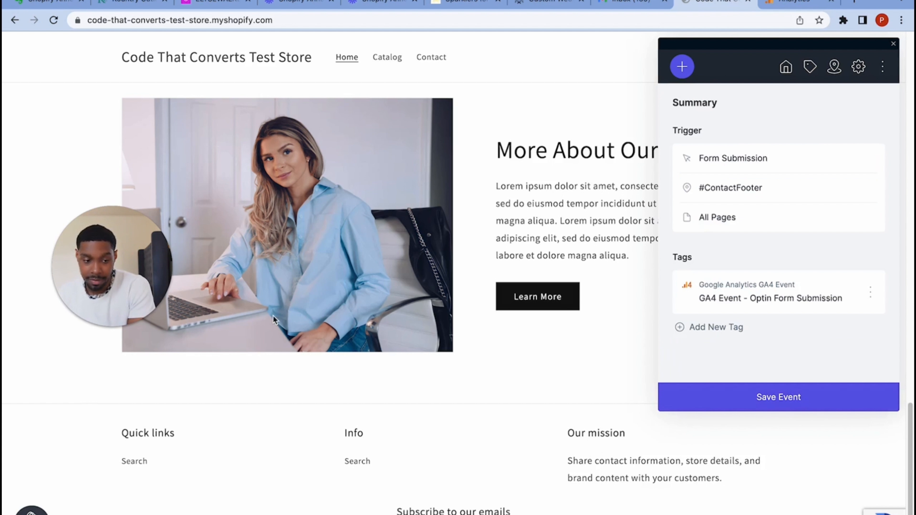
left_click(816, 405)
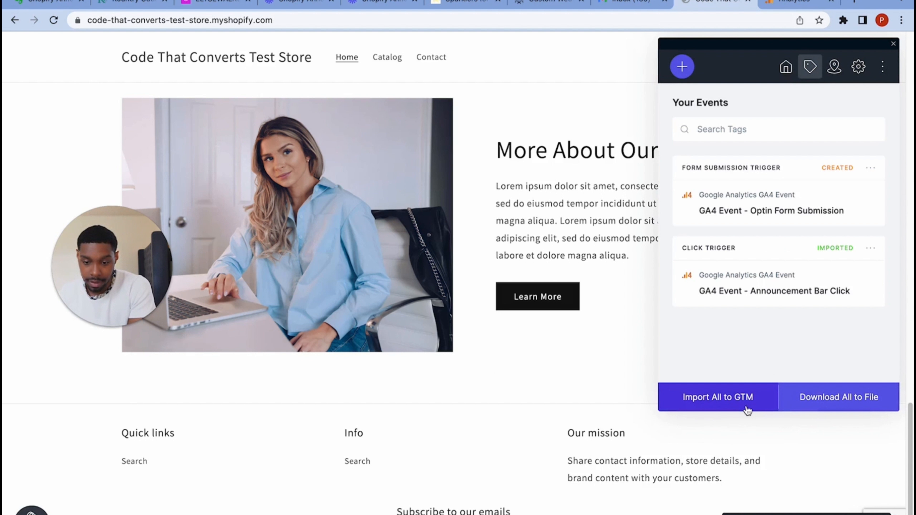
left_click(746, 406)
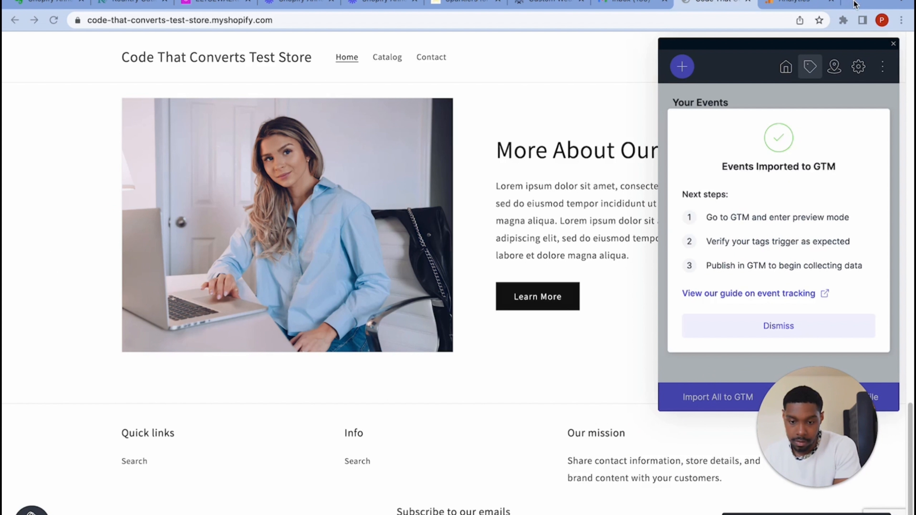
- Open Tag Manager in a new tab and view the CTC Shopify Test Store's seven workspace changes
left_click(778, 325)
left_click(853, 3)
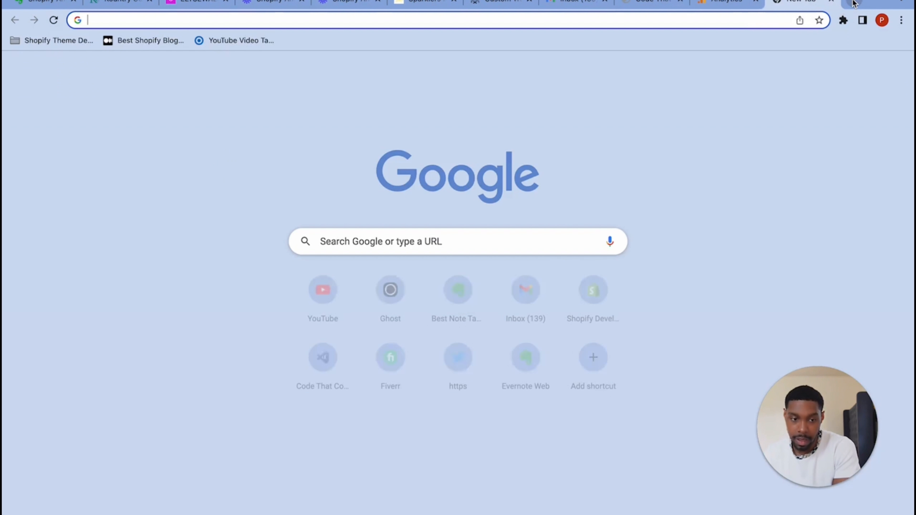
type("tag")
key("Return")
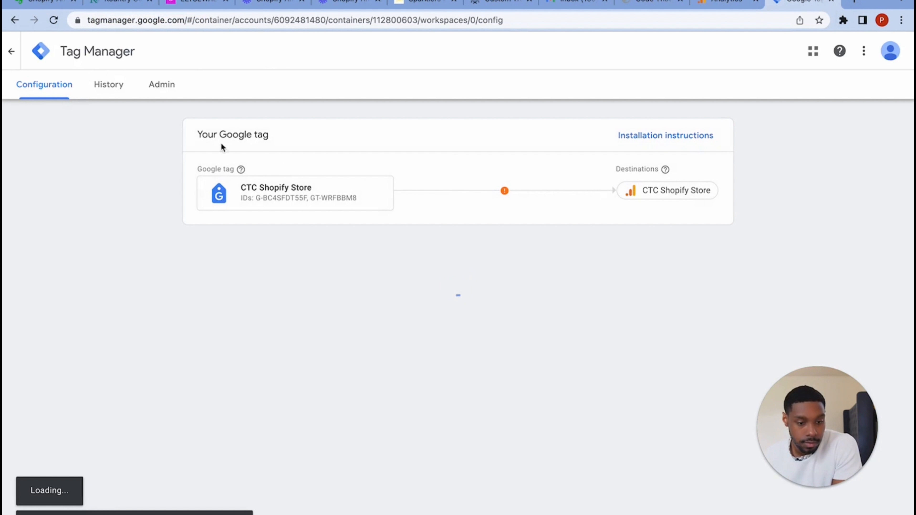
left_click(11, 51)
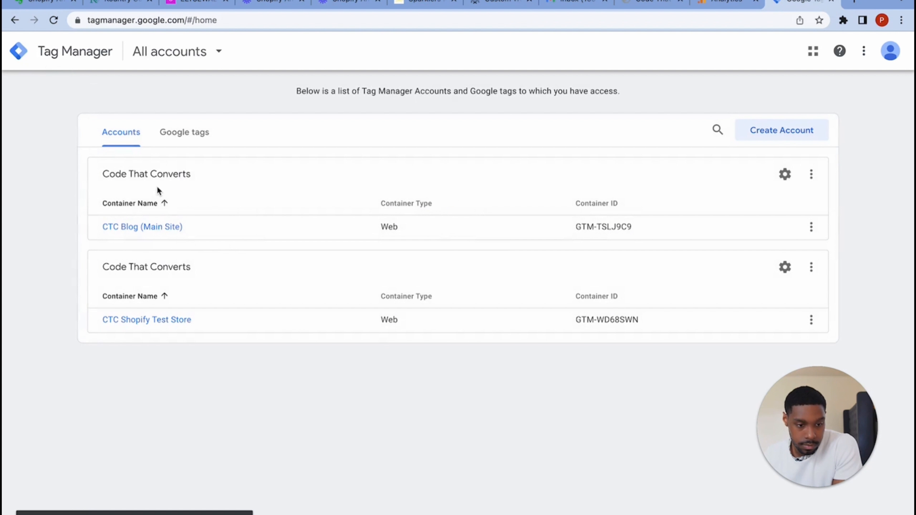
left_click(174, 320)
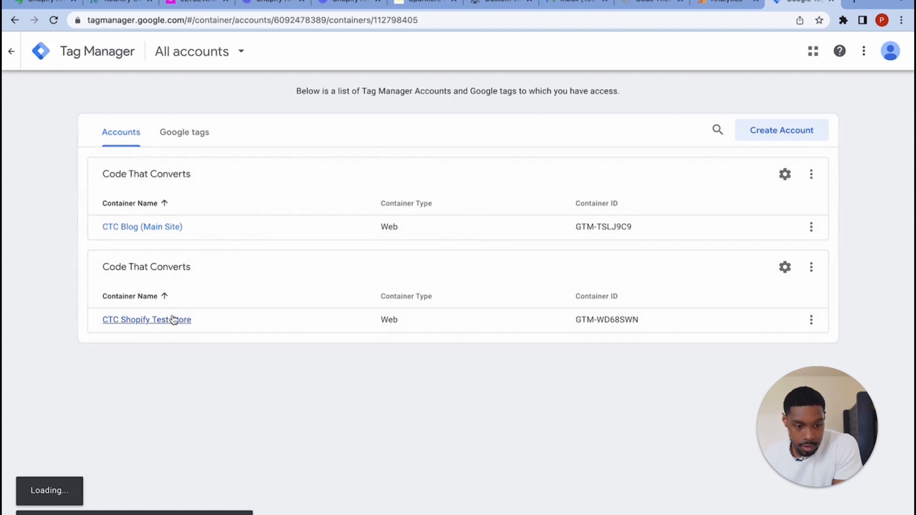
scroll(490, 340, "down", 3)
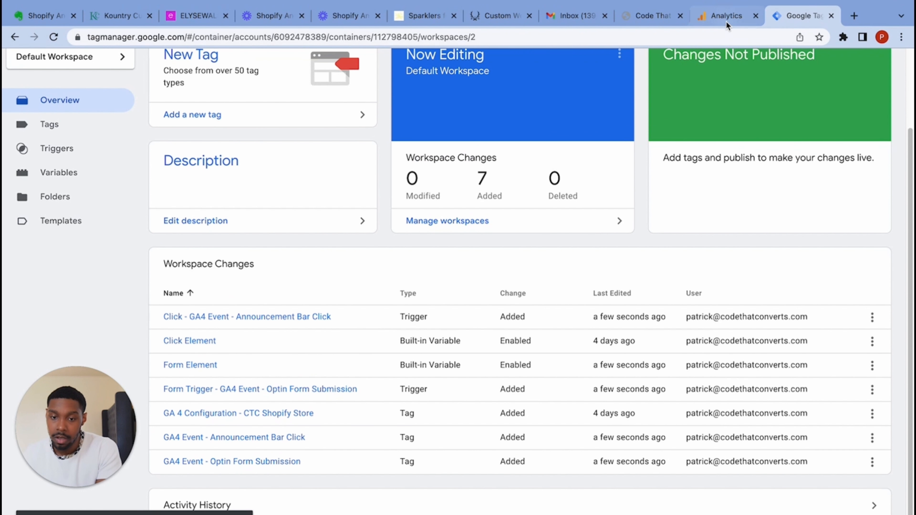
- Close the Elevar panel and submit an e-mail address through the store's footer subscribe form
left_click(637, 21)
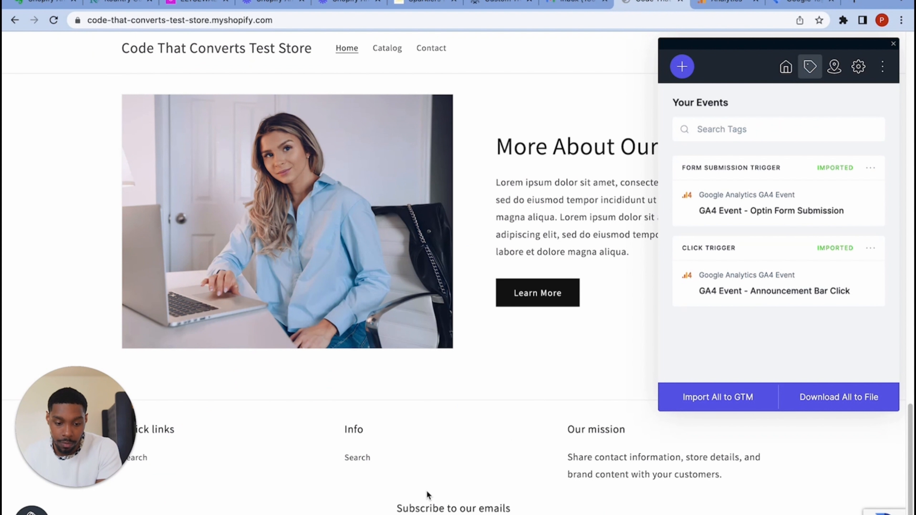
scroll(427, 491, "down", 3)
left_click(894, 44)
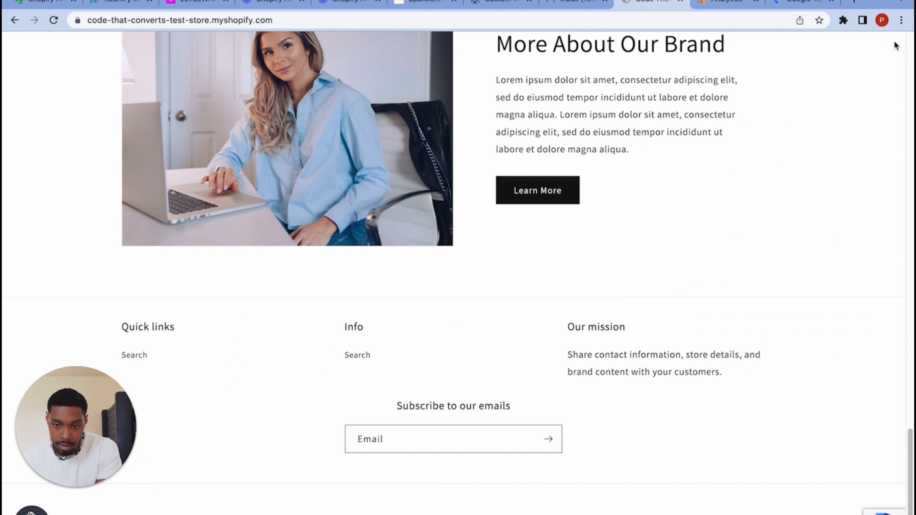
left_click(455, 443)
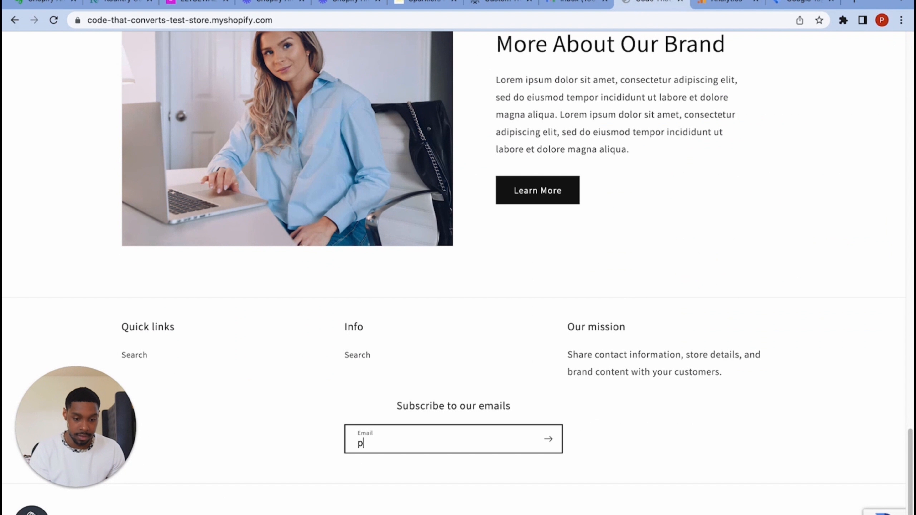
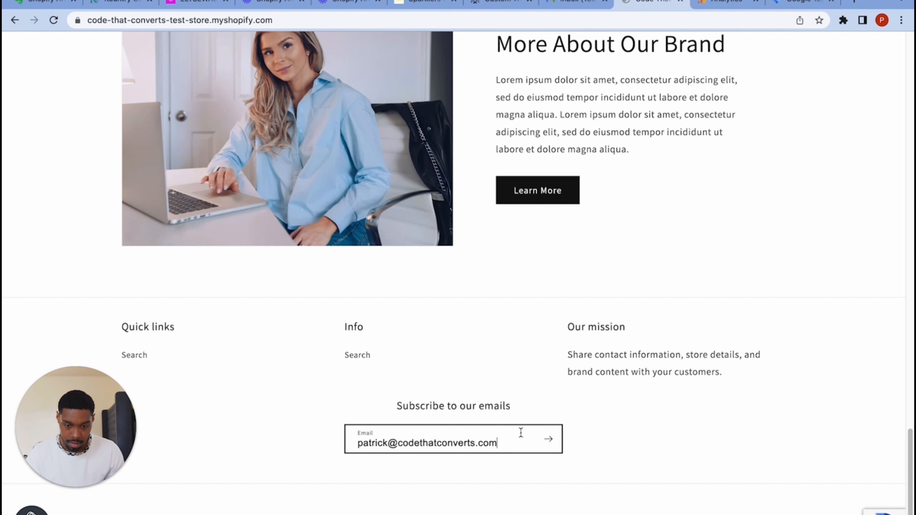
left_click(548, 440)
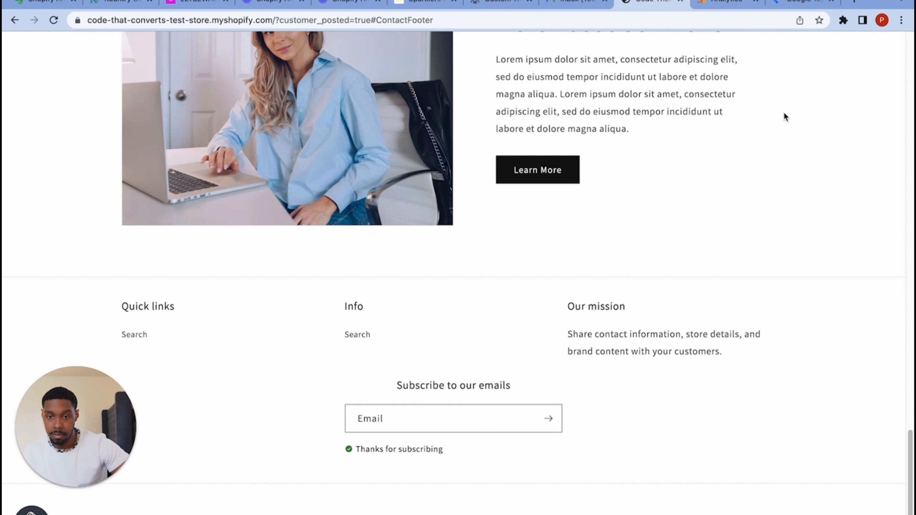
- Leave the GA4 Customize report editor and discard unsaved changes, returning to the Reports snapshot
left_click(743, 4)
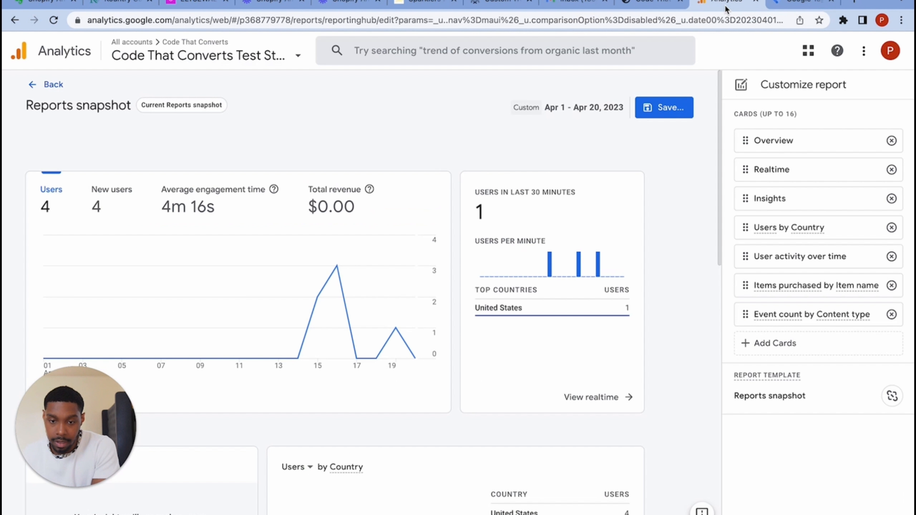
left_click_drag(120, 422, 380, 419)
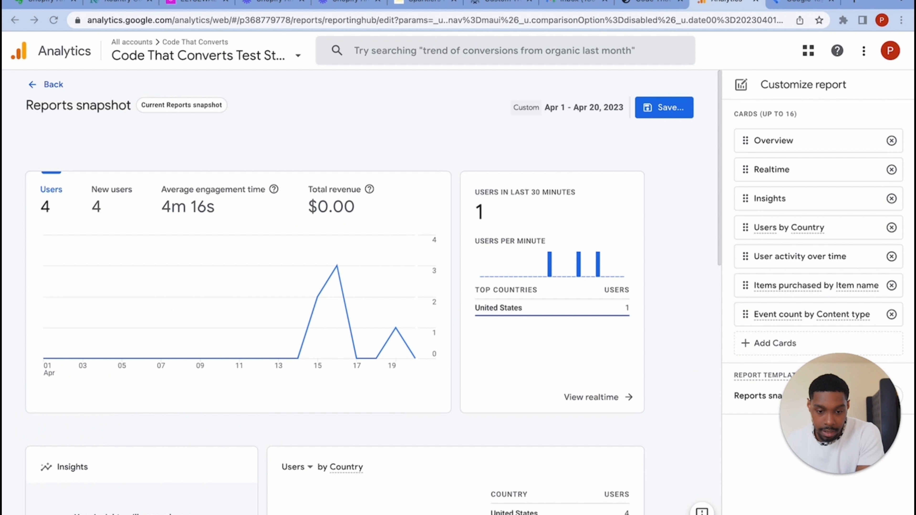
scroll(218, 332, "down", 10)
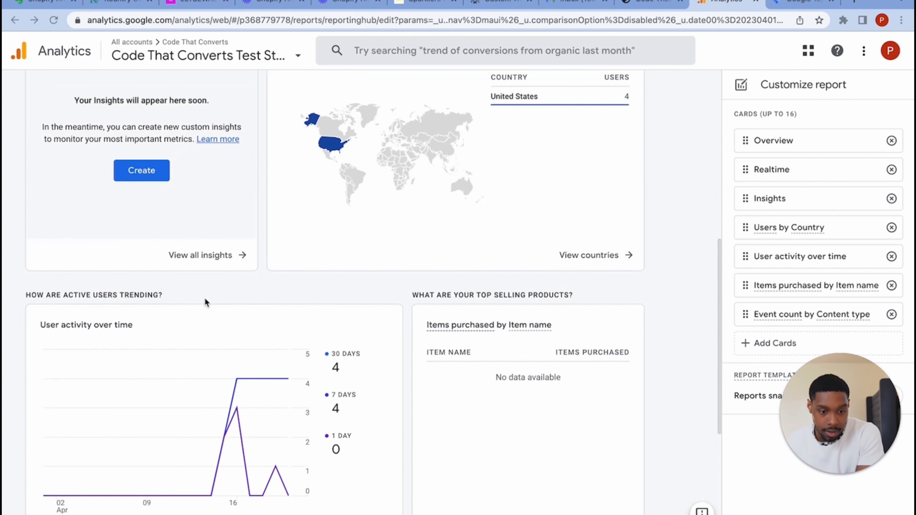
scroll(204, 302, "up", 10)
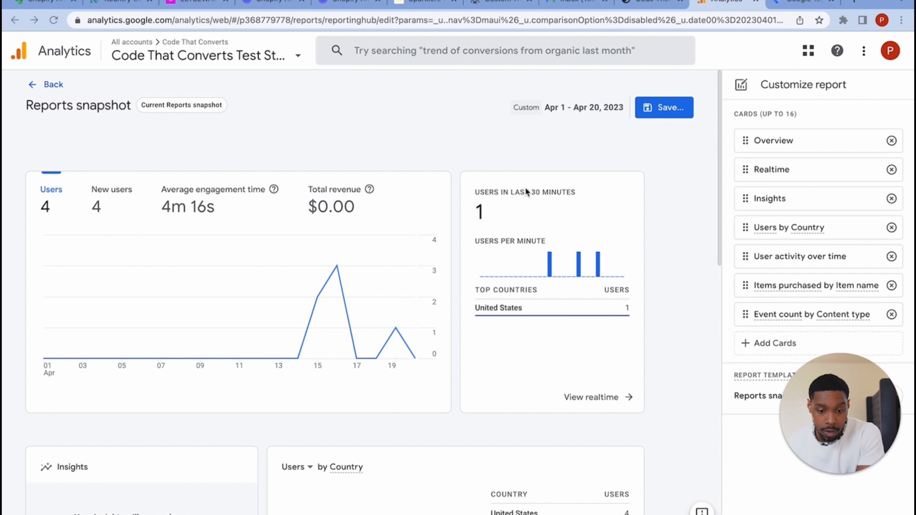
left_click(53, 20)
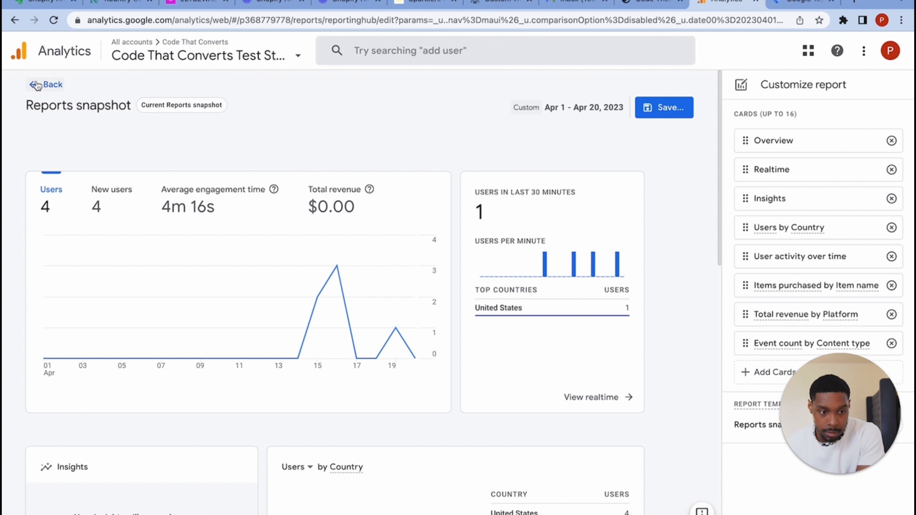
left_click(36, 85)
left_click(511, 316)
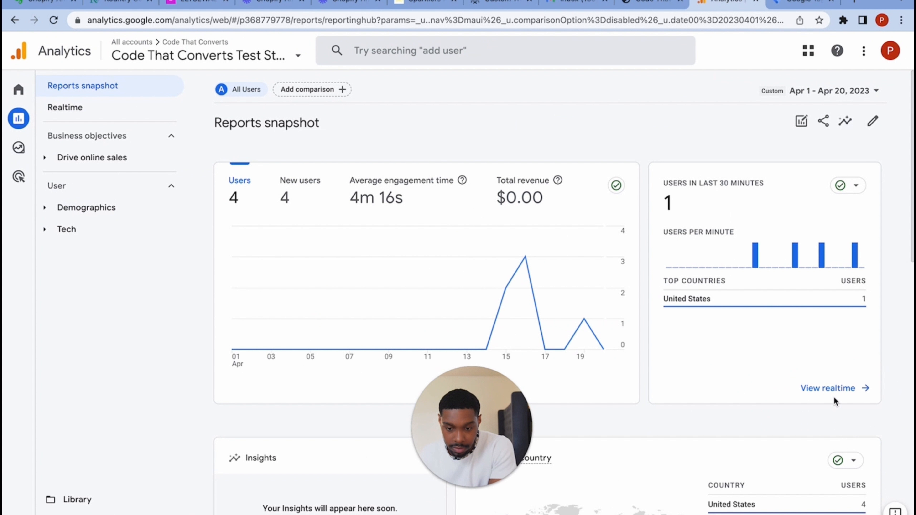
- Open the GA4 Realtime overview and drill into the Optin Form Submission event parameters
left_click(833, 388)
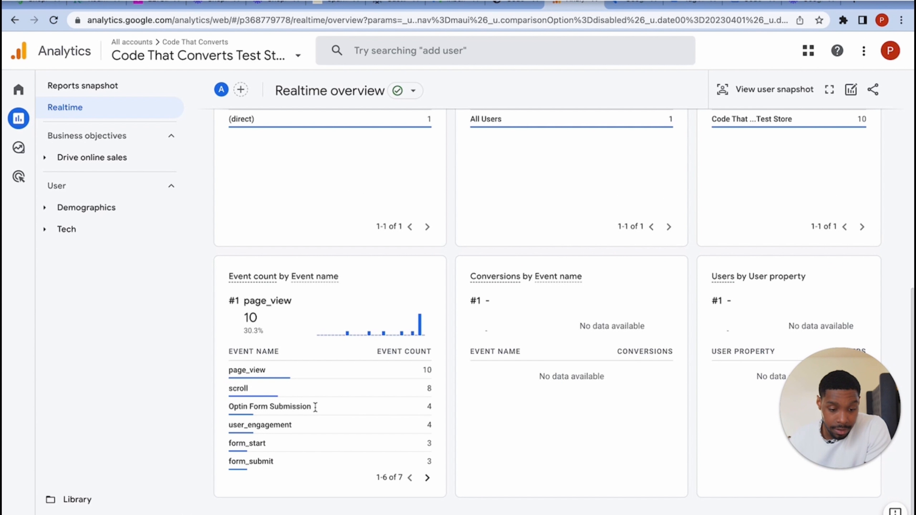
left_click_drag(230, 407, 312, 412)
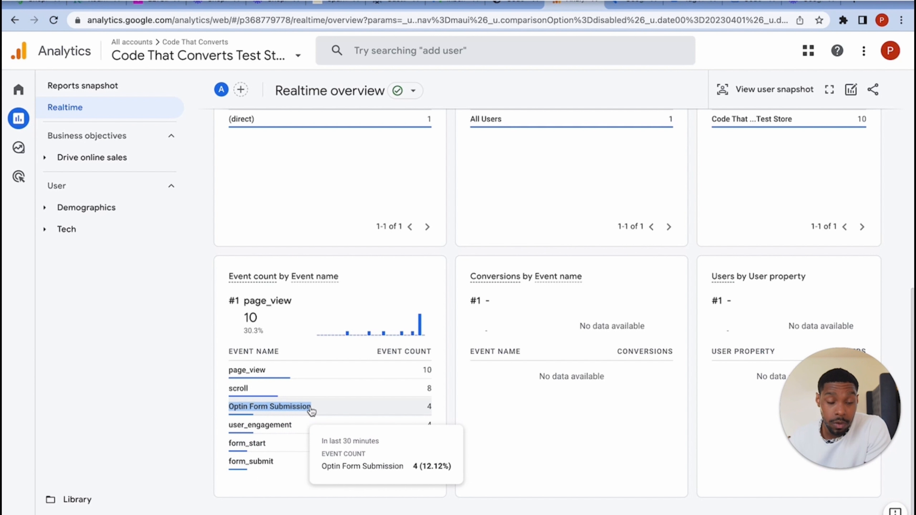
left_click(311, 411)
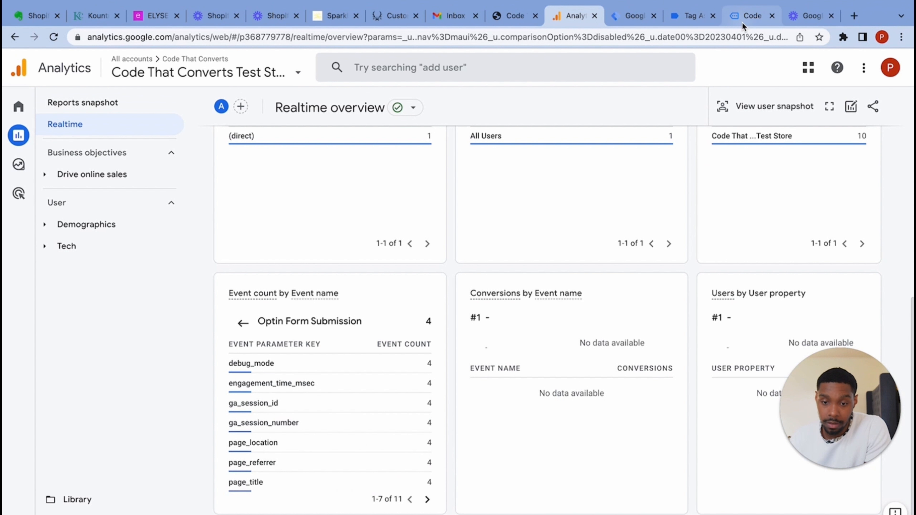
- Check Tag Manager, then return to the realtime event list showing 4 Optin Form Submission events
left_click(638, 20)
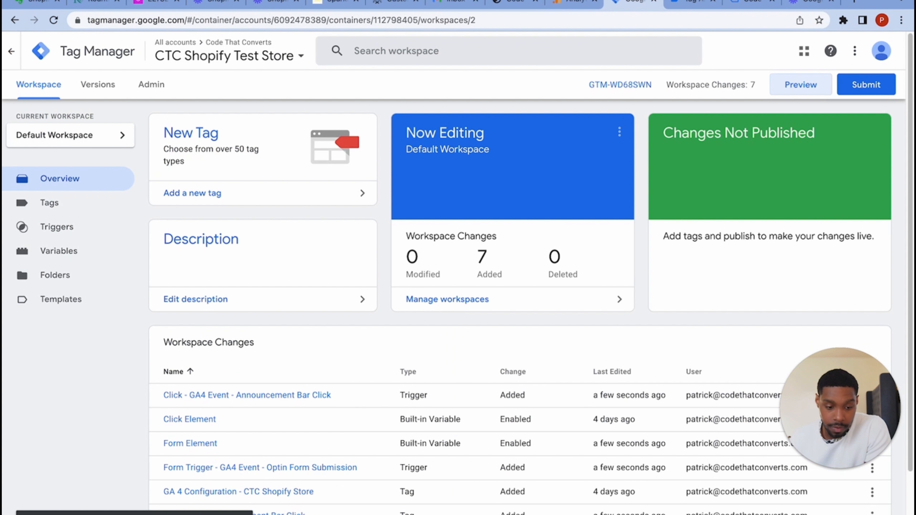
scroll(336, 493, "down", 5)
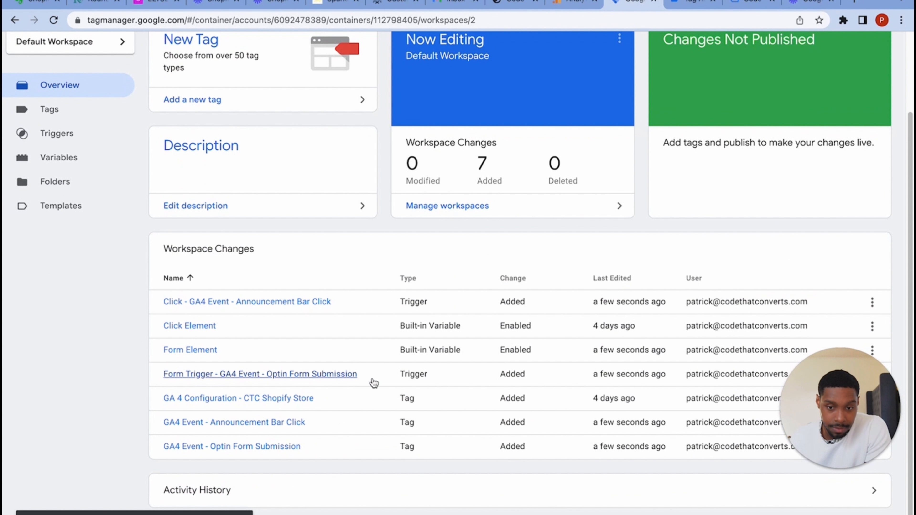
left_click(576, 2)
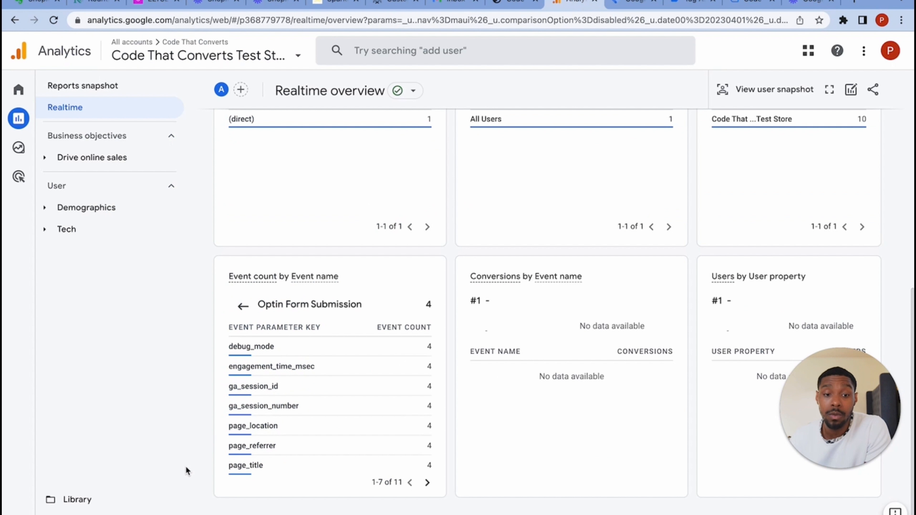
scroll(323, 356, "up", 1)
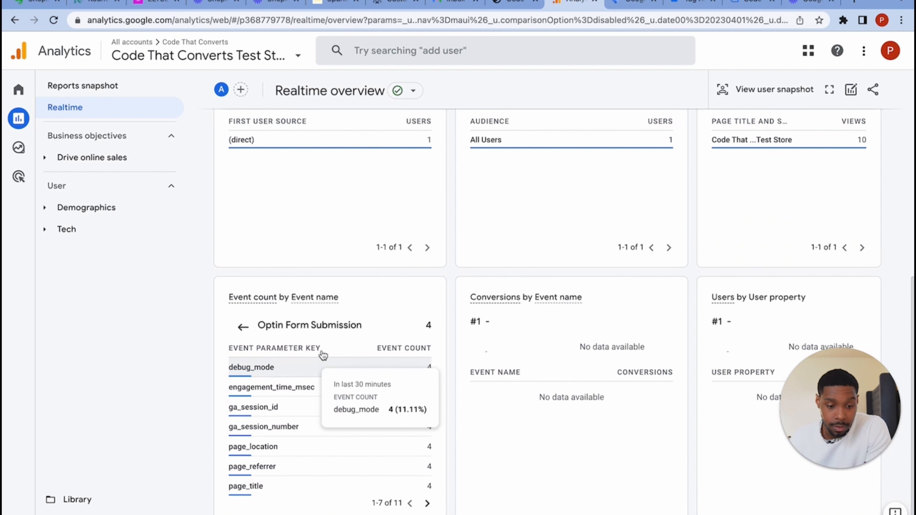
left_click(243, 327)
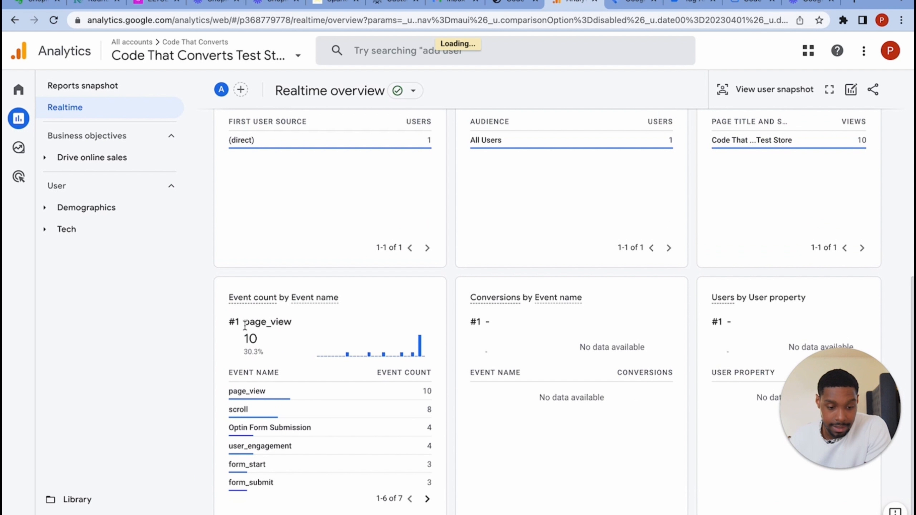
mouse_move(303, 429)
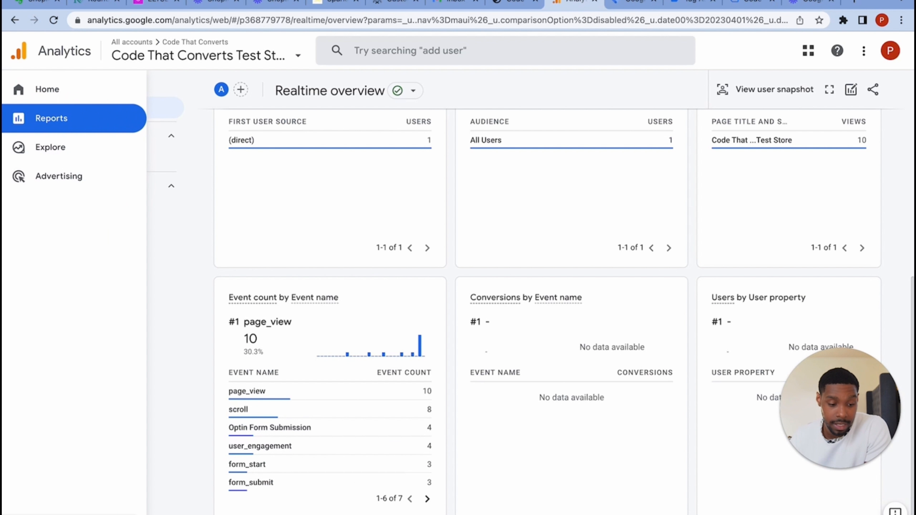
- Open the CTC Shopify Store data stream in Admin and expand all its enhanced measurement events
left_click(27, 509)
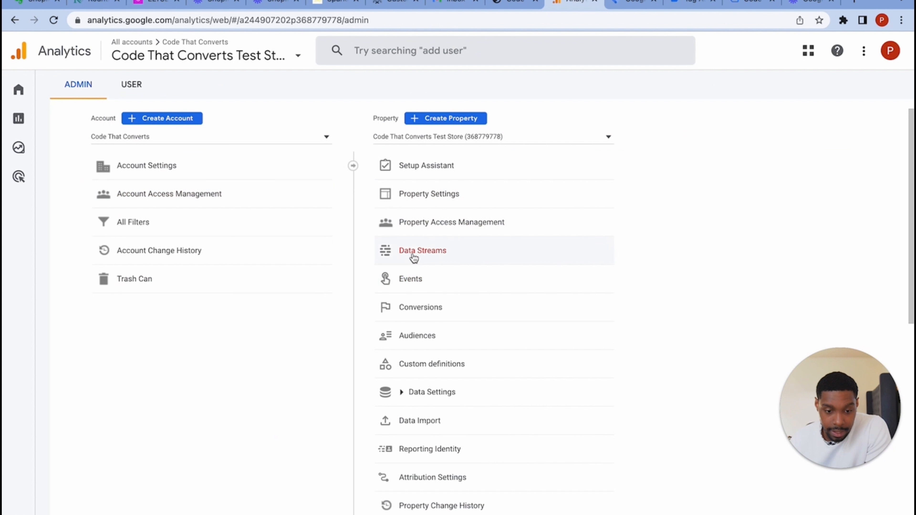
left_click(412, 254)
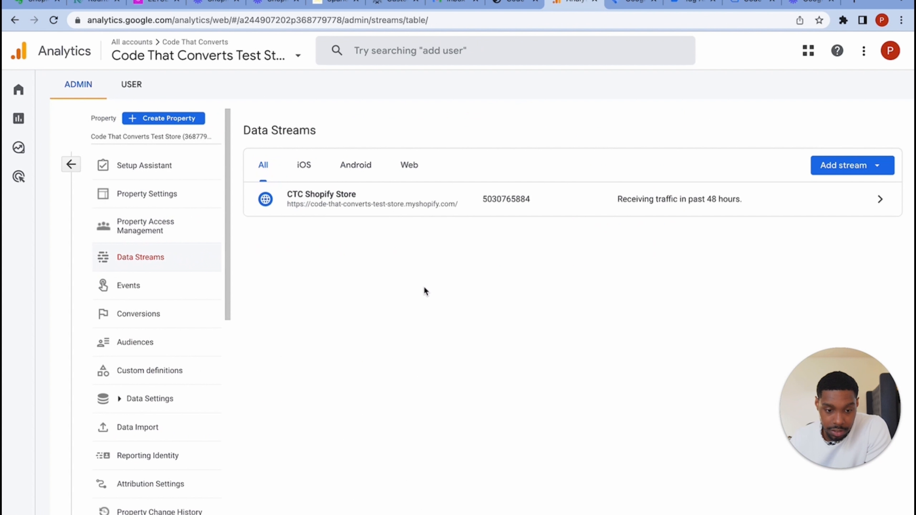
left_click(360, 208)
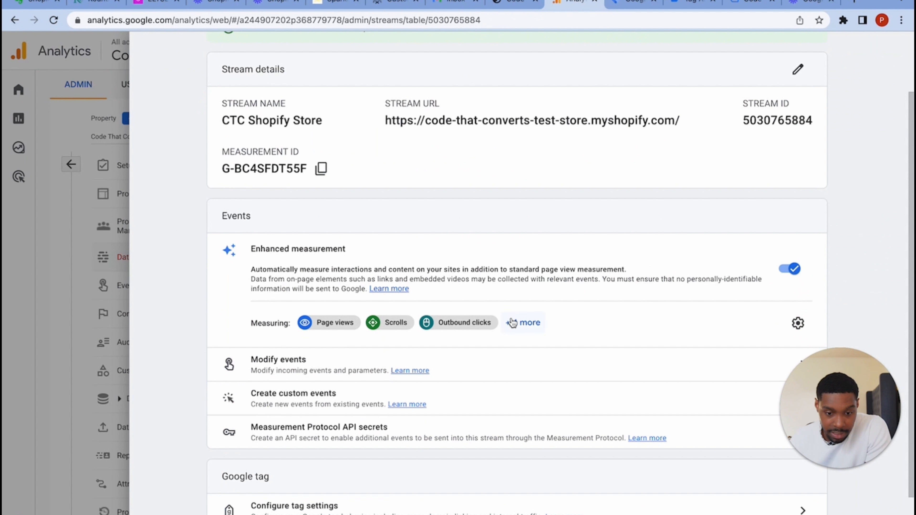
left_click(512, 323)
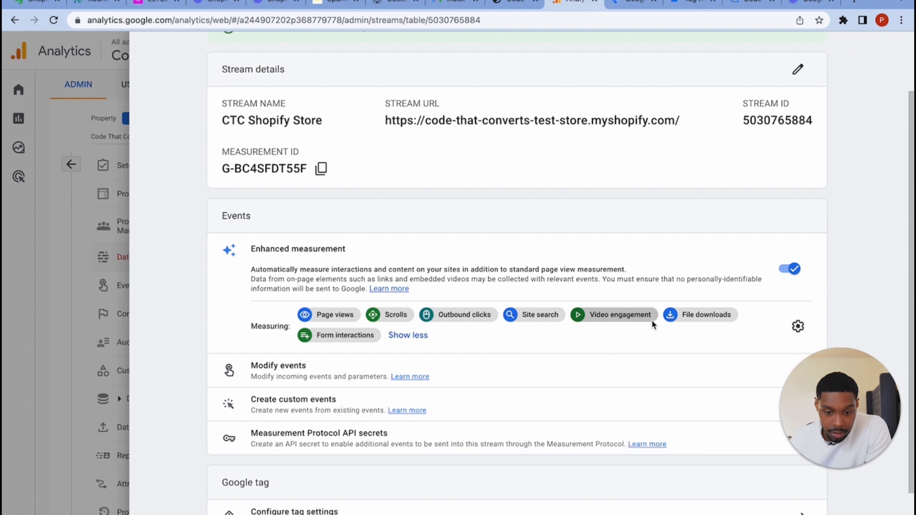